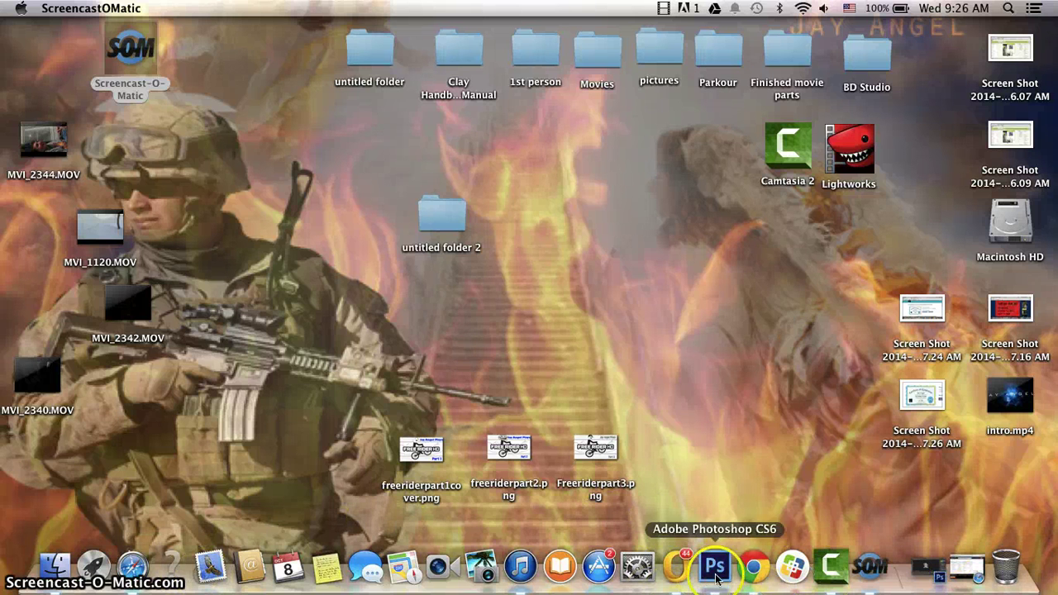
- Restore the minimized Photoshop window holding the black-and-white portrait JPEG from the Dock
click(936, 577)
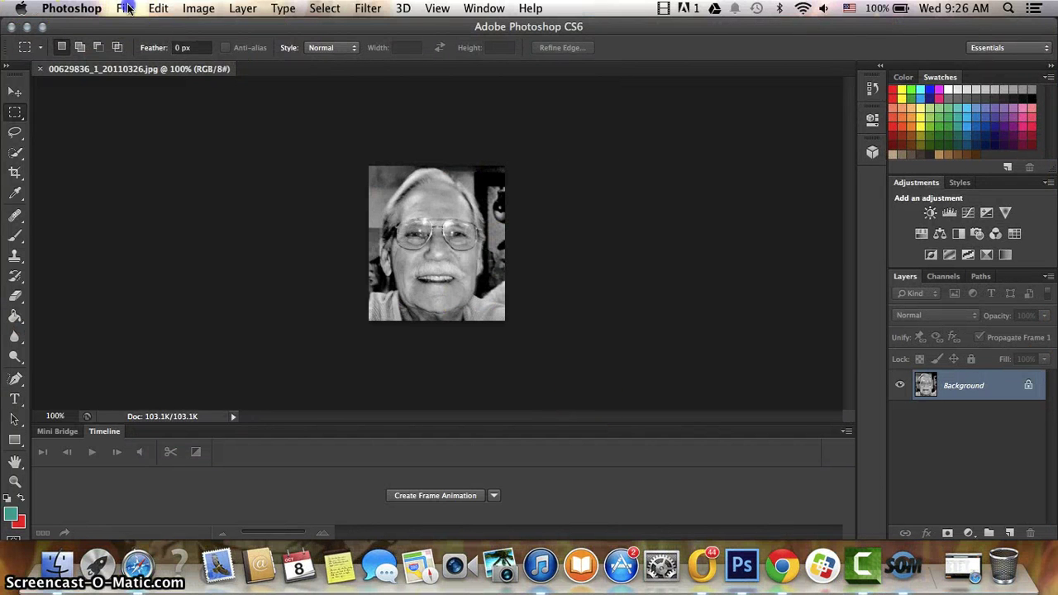
click(126, 8)
click(132, 40)
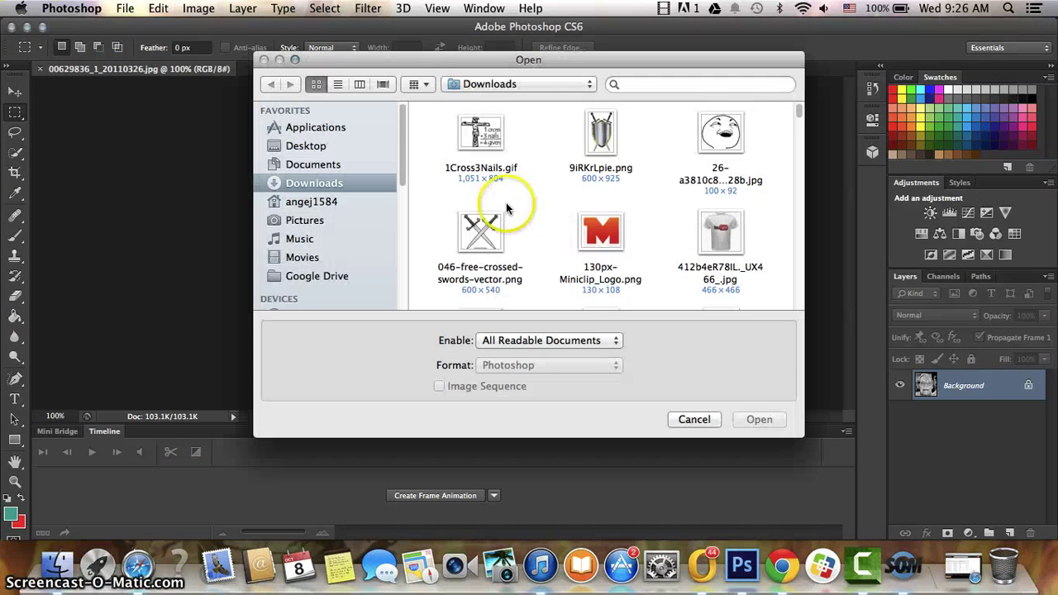
scroll(507, 208, down, 10)
scroll(507, 209, up, 4)
scroll(507, 208, up, 3)
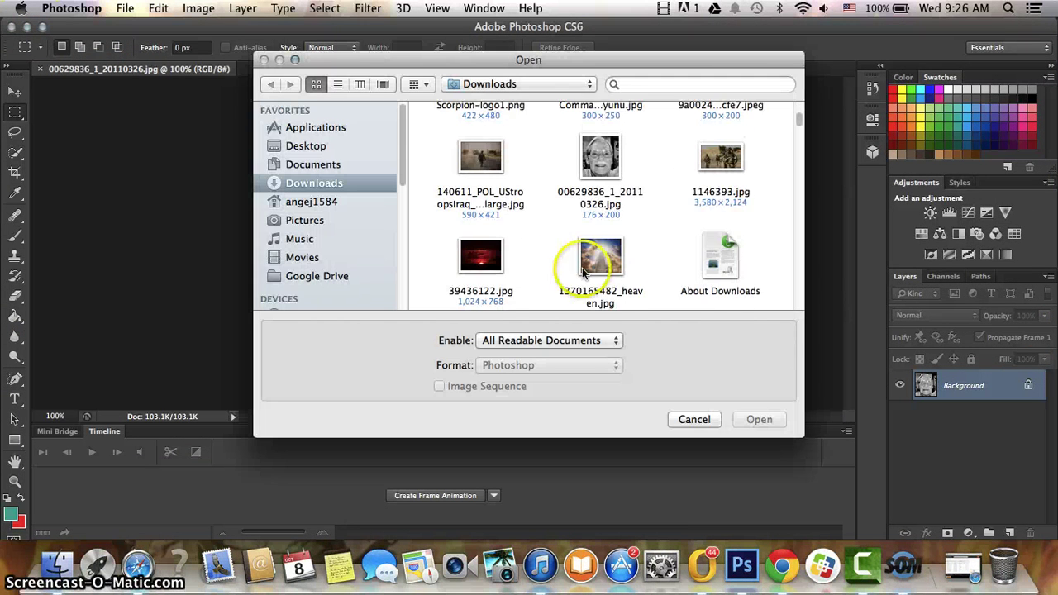
scroll(593, 273, down, 5)
scroll(593, 273, down, 3)
scroll(593, 273, down, 2)
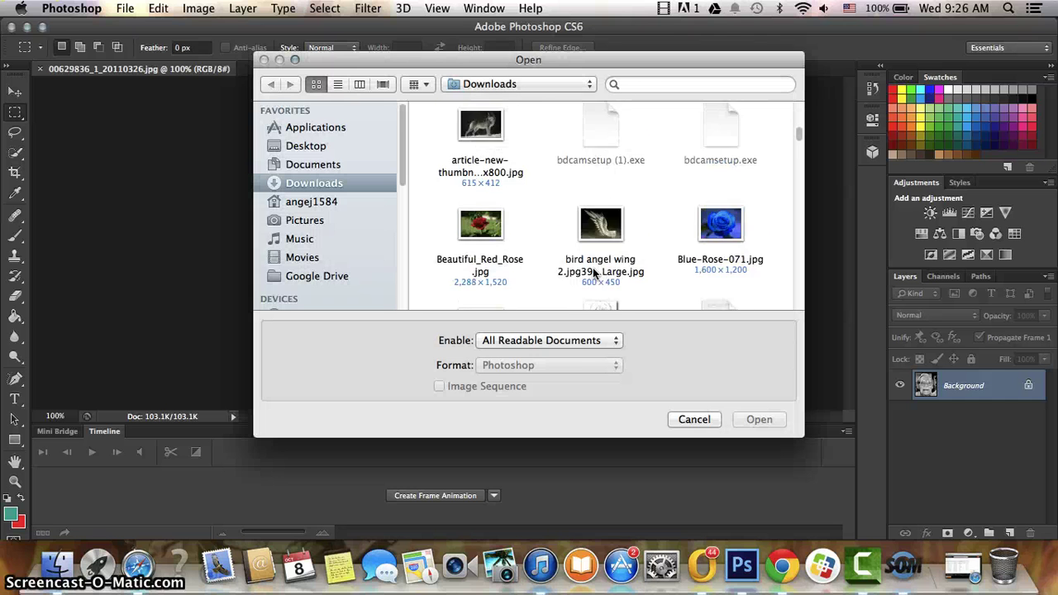
scroll(593, 273, up, 2)
scroll(593, 273, down, 5)
scroll(593, 273, down, 3)
scroll(593, 273, down, 2)
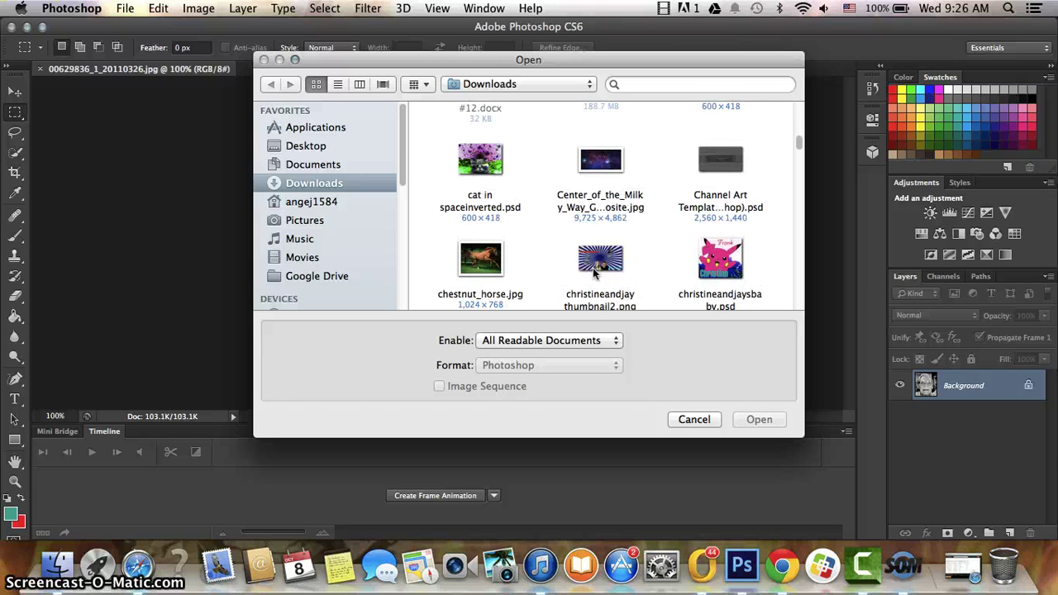
scroll(593, 268, down, 1)
scroll(593, 268, down, 3)
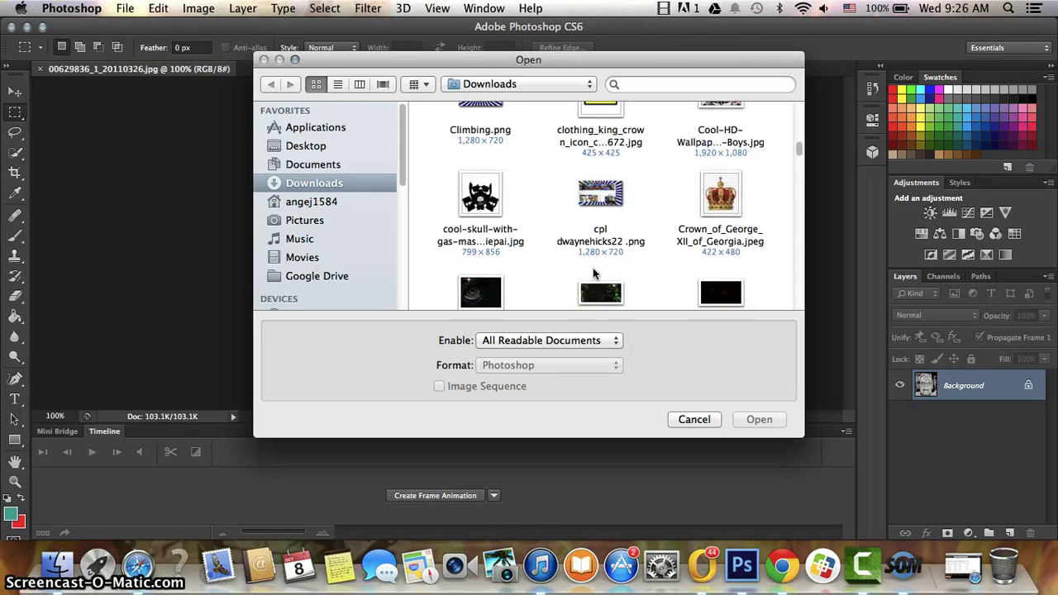
scroll(593, 268, down, 5)
scroll(592, 273, down, 2)
scroll(592, 273, down, 3)
scroll(593, 272, down, 3)
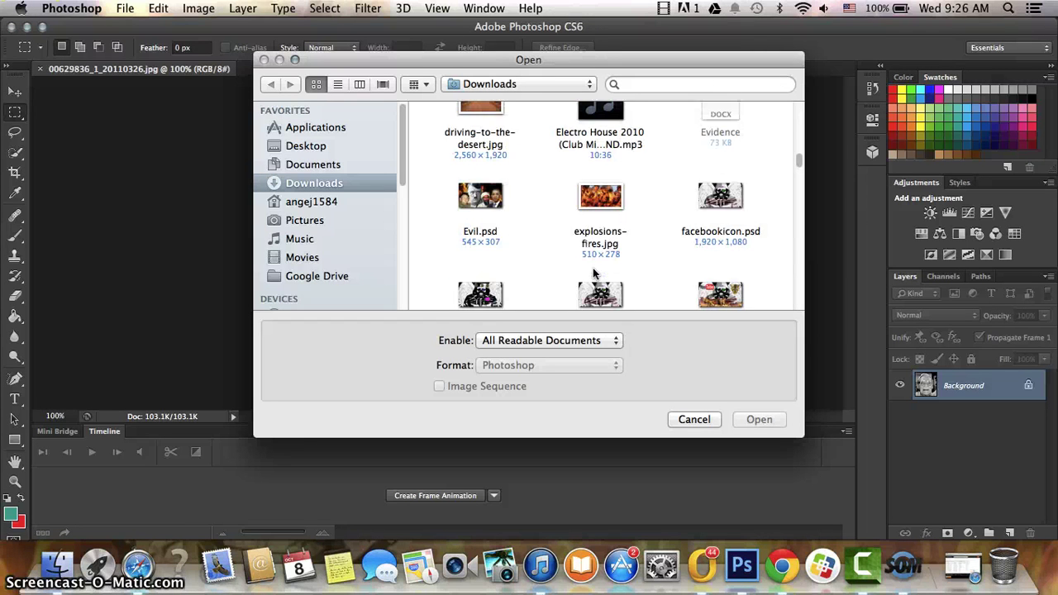
scroll(593, 272, down, 4)
scroll(593, 272, up, 3)
scroll(592, 273, down, 3)
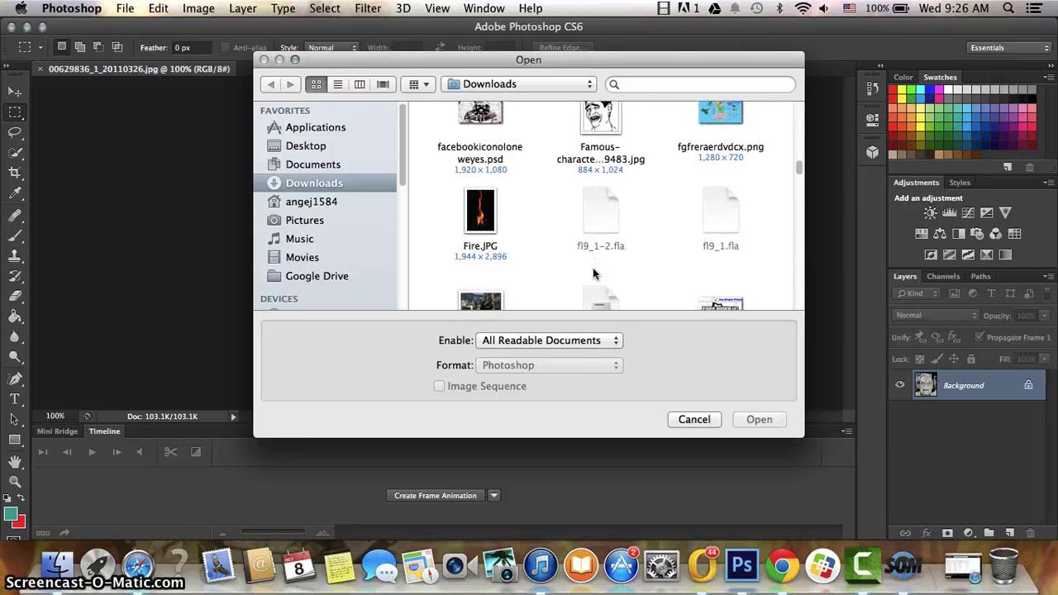
scroll(593, 272, down, 5)
scroll(592, 273, down, 2)
scroll(592, 273, down, 5)
scroll(593, 272, down, 3)
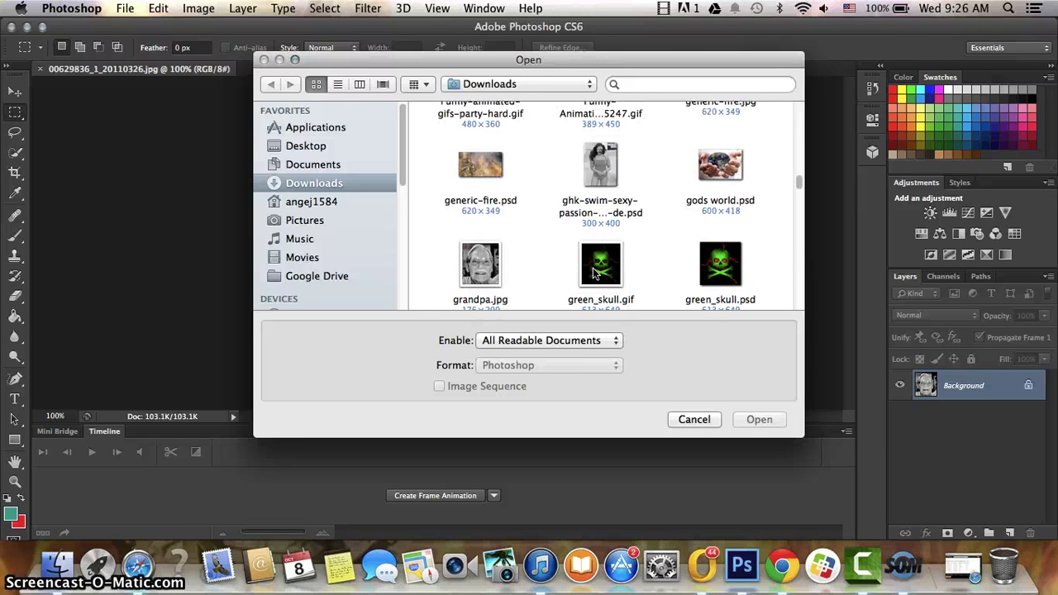
scroll(592, 272, down, 3)
scroll(592, 273, down, 2)
scroll(593, 273, down, 2)
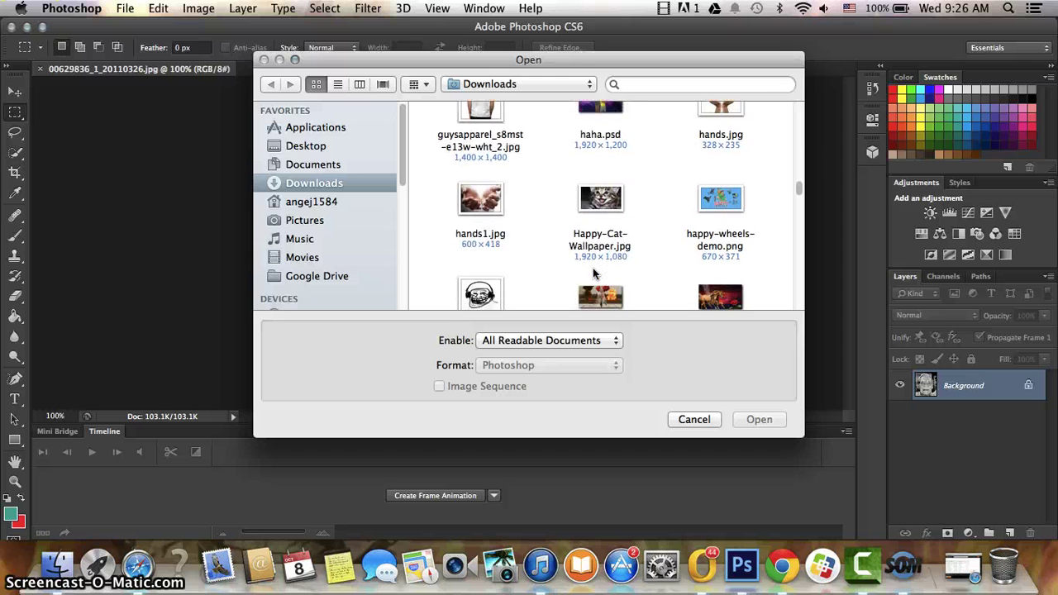
scroll(592, 273, down, 3)
scroll(592, 273, down, 3)
scroll(592, 272, up, 1)
scroll(592, 273, down, 2)
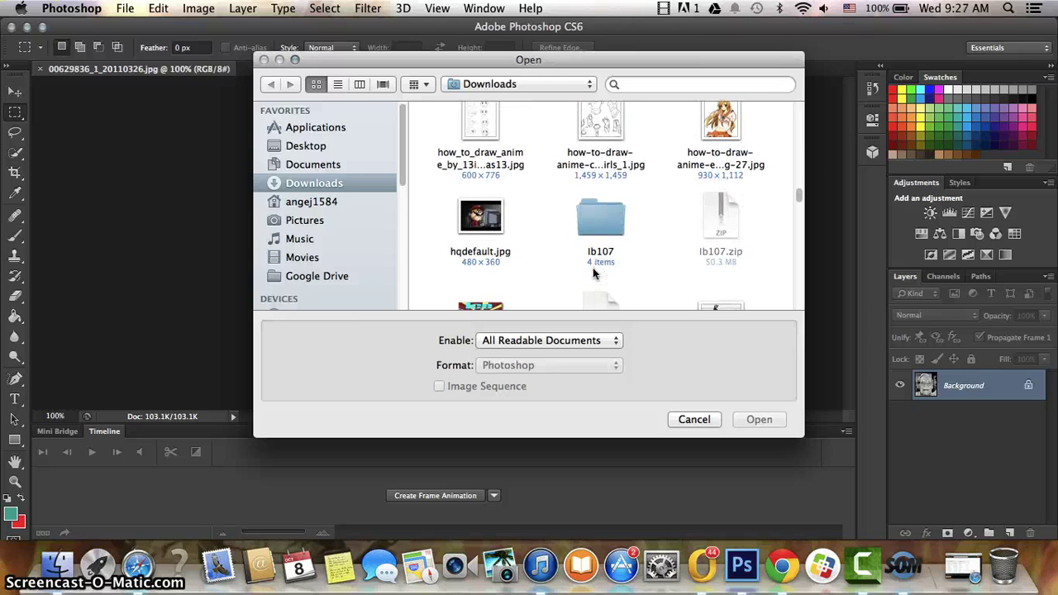
scroll(592, 272, down, 3)
scroll(593, 273, down, 3)
scroll(593, 273, down, 2)
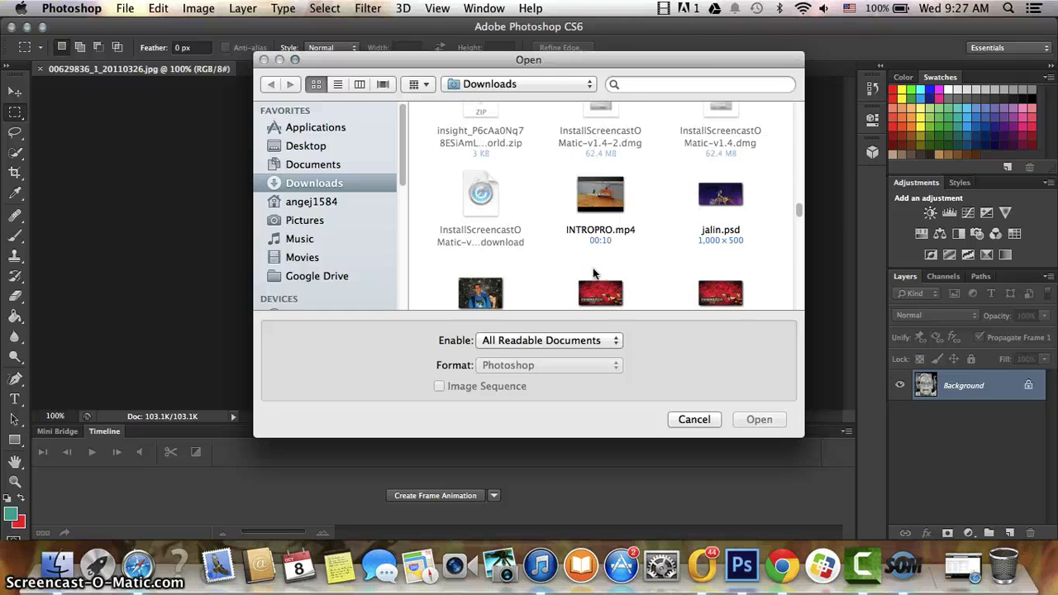
scroll(593, 273, down, 3)
scroll(593, 273, up, 3)
scroll(593, 273, down, 3)
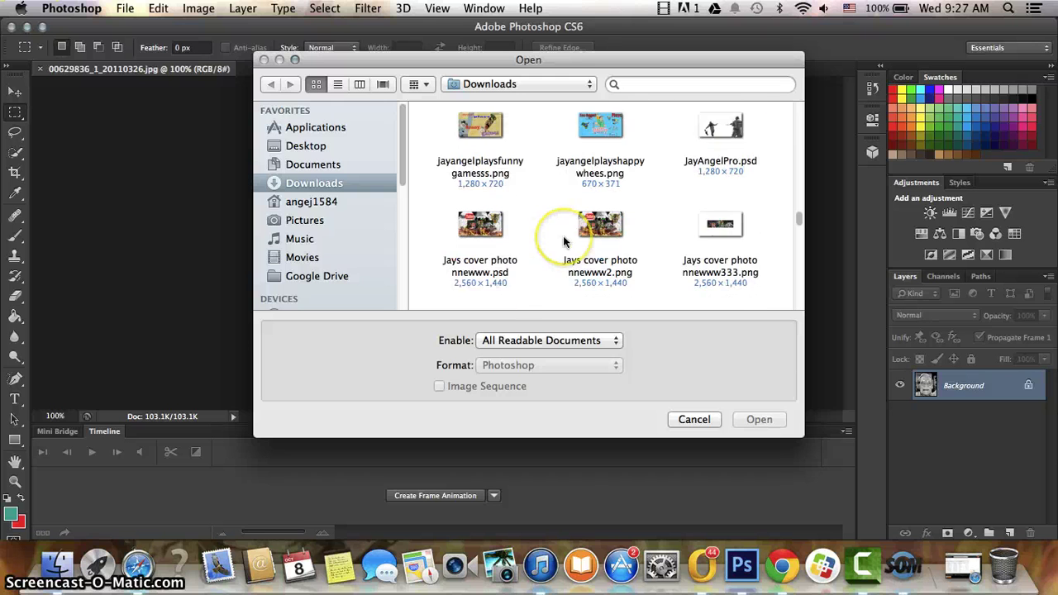
scroll(547, 229, down, 2)
scroll(564, 241, down, 3)
scroll(563, 241, down, 2)
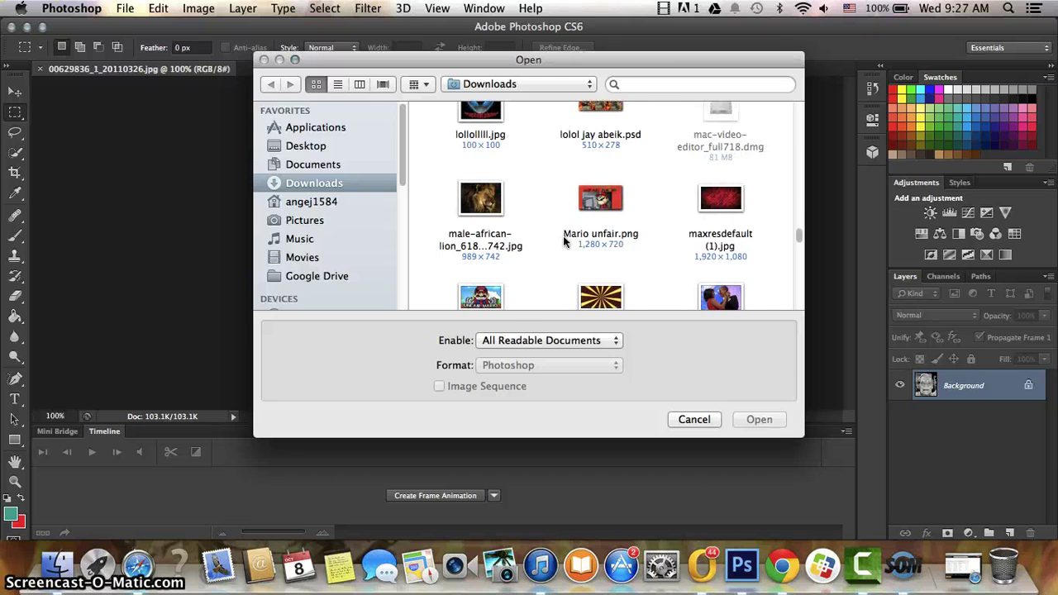
scroll(563, 241, down, 2)
scroll(564, 241, up, 2)
scroll(564, 241, down, 3)
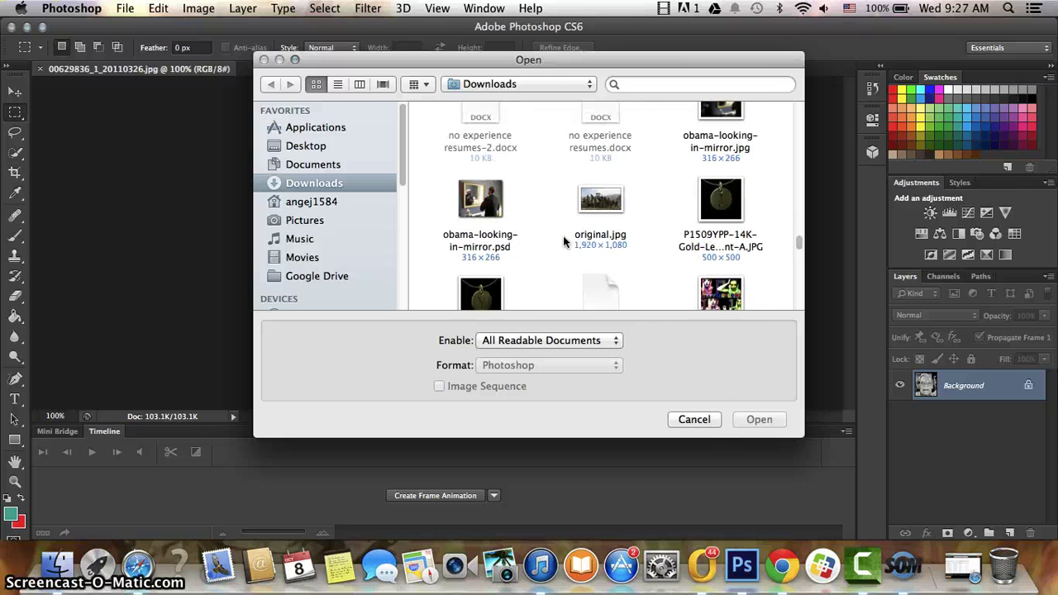
scroll(563, 242, down, 3)
scroll(564, 241, down, 3)
scroll(563, 242, down, 3)
scroll(563, 241, down, 2)
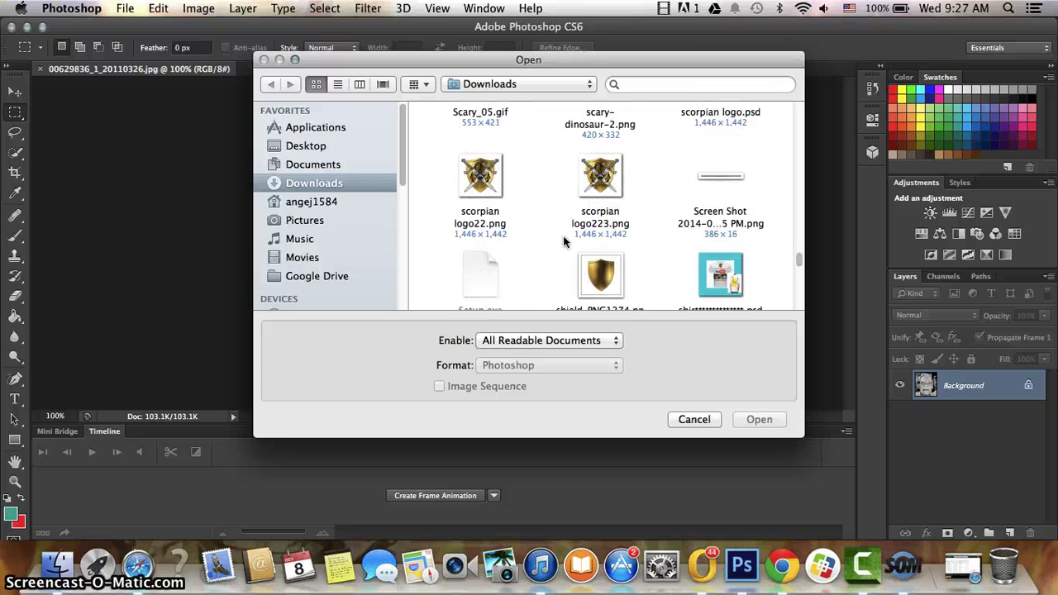
scroll(564, 242, down, 3)
scroll(564, 241, down, 3)
scroll(563, 242, down, 3)
scroll(564, 242, down, 3)
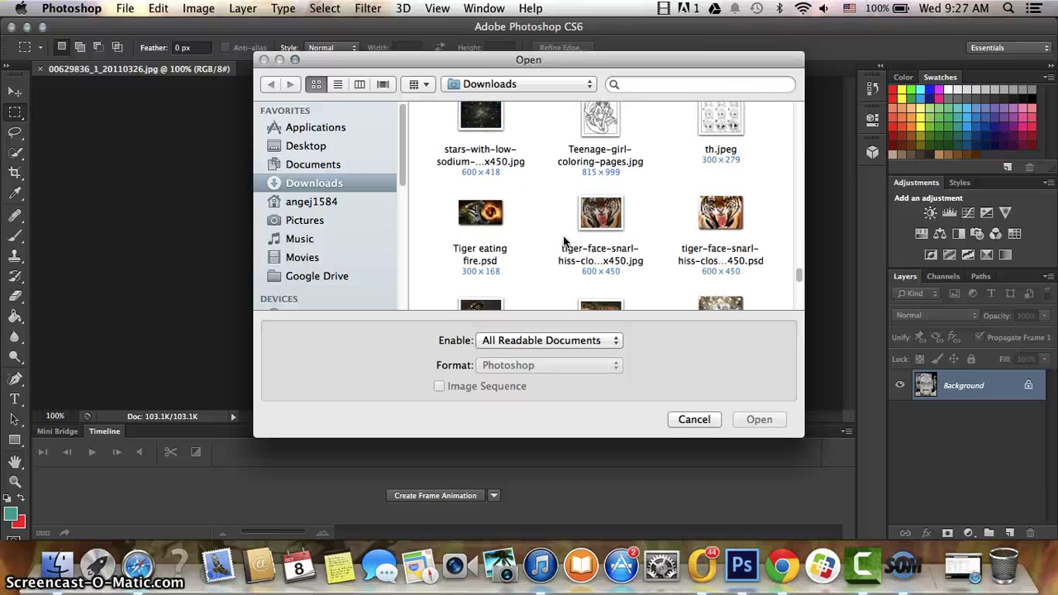
scroll(563, 242, down, 3)
scroll(564, 241, down, 2)
scroll(563, 241, down, 2)
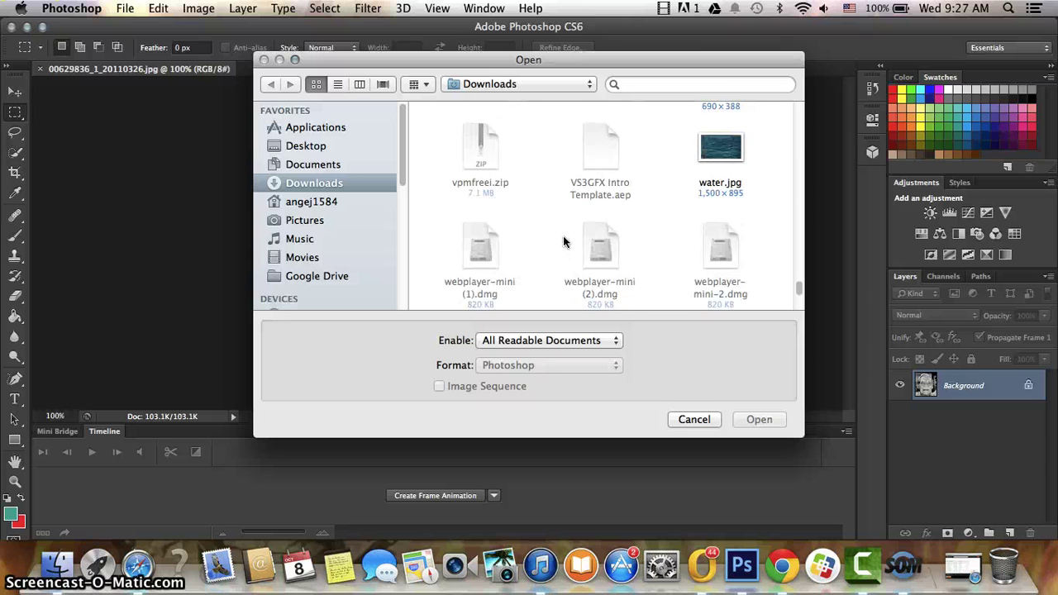
scroll(564, 242, down, 3)
scroll(563, 241, down, 3)
scroll(564, 241, down, 3)
scroll(564, 241, down, 2)
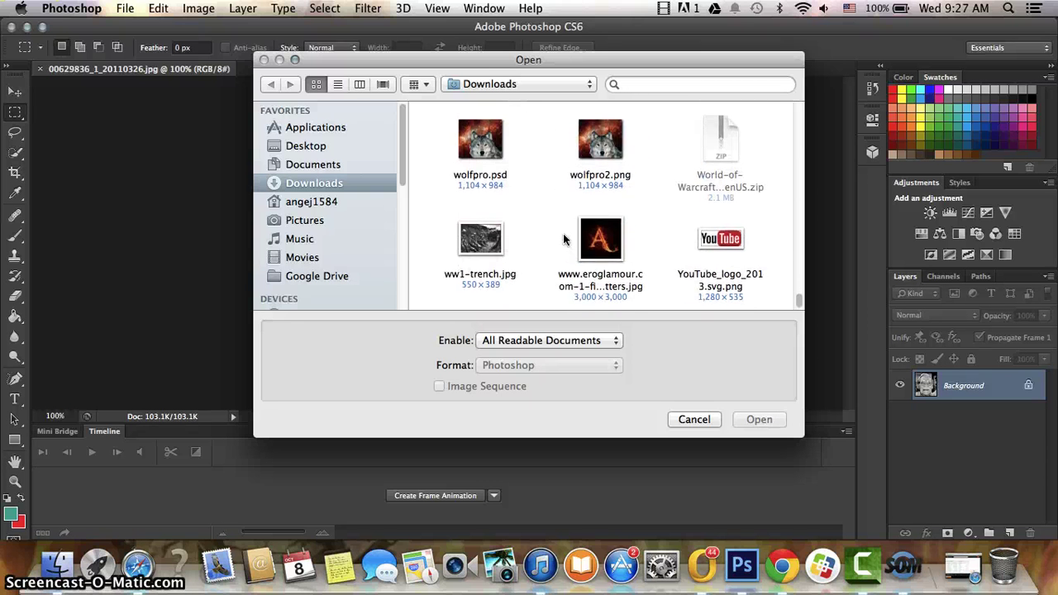
scroll(563, 240, up, 3)
scroll(564, 240, up, 3)
scroll(564, 240, up, 3)
scroll(564, 239, up, 3)
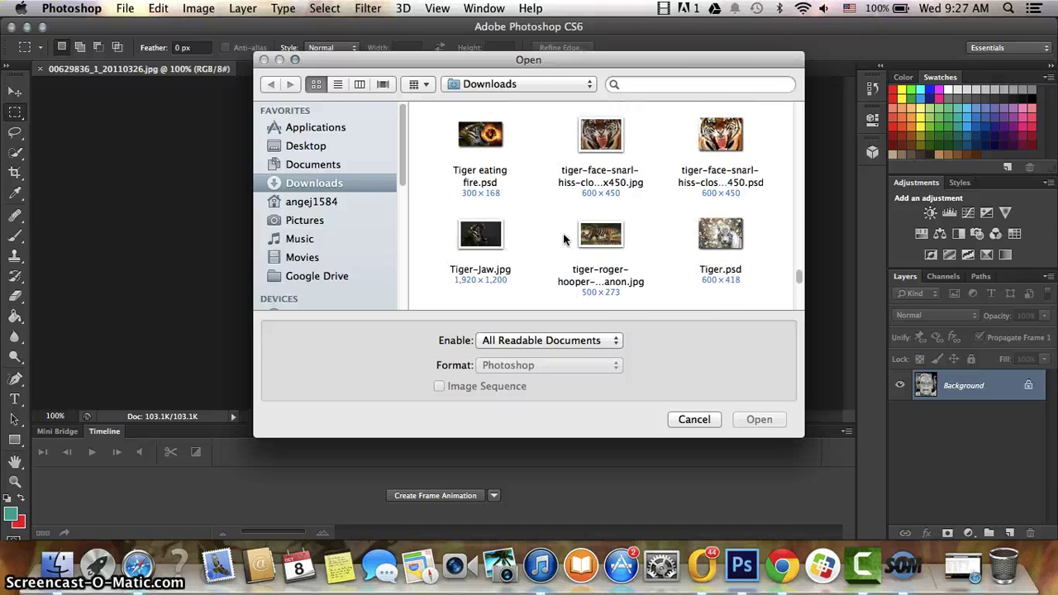
scroll(564, 240, up, 3)
scroll(563, 240, up, 3)
scroll(564, 239, up, 3)
scroll(563, 240, up, 3)
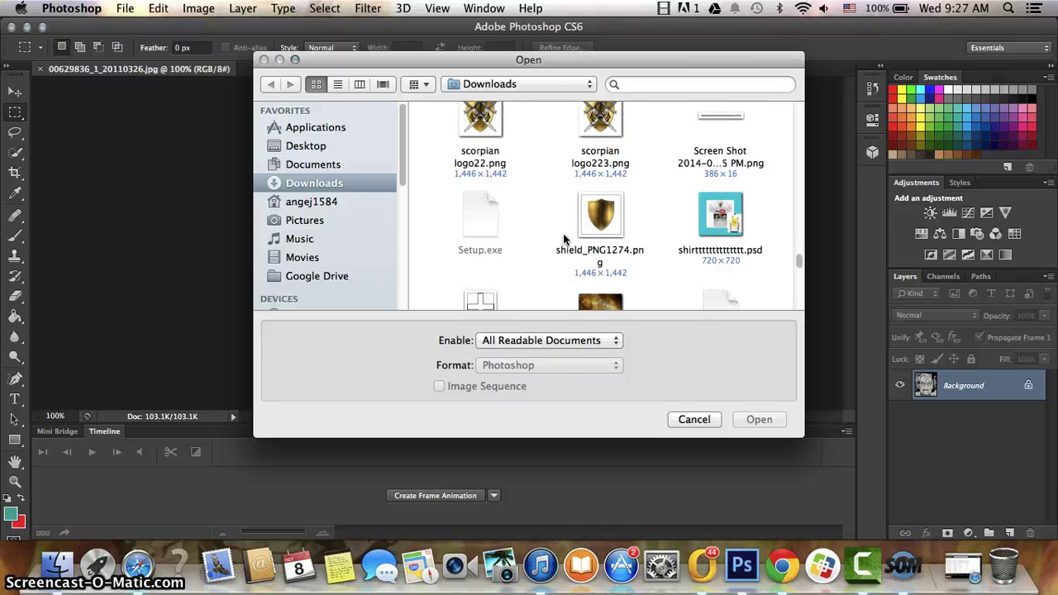
scroll(563, 240, up, 2)
- Dismiss the Open dialog, create a trial blank portrait document, and close it
click(690, 419)
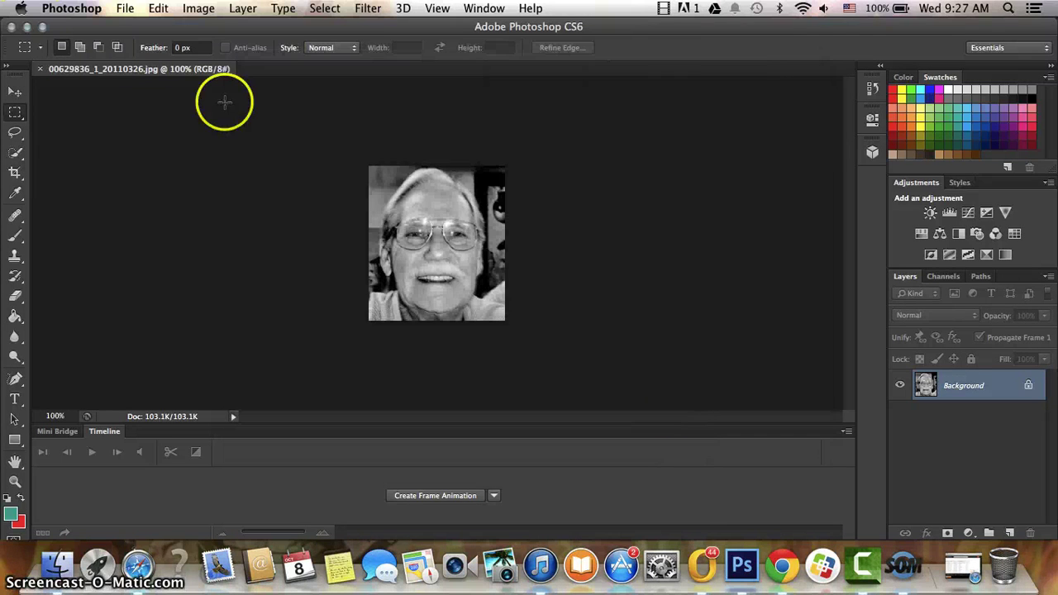
click(126, 8)
click(130, 28)
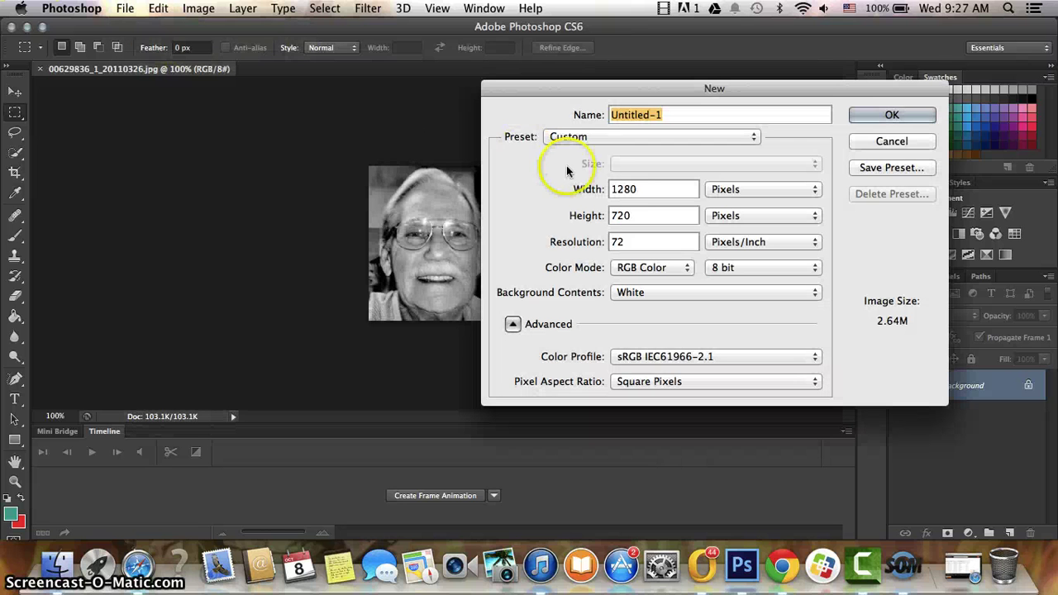
double_click(640, 216)
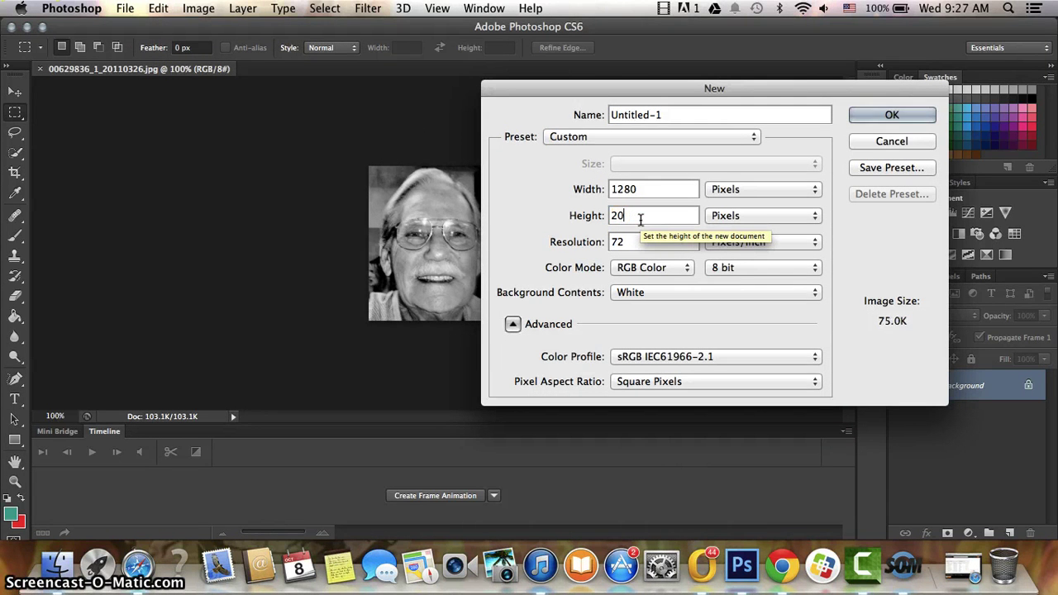
text(00)
click(892, 114)
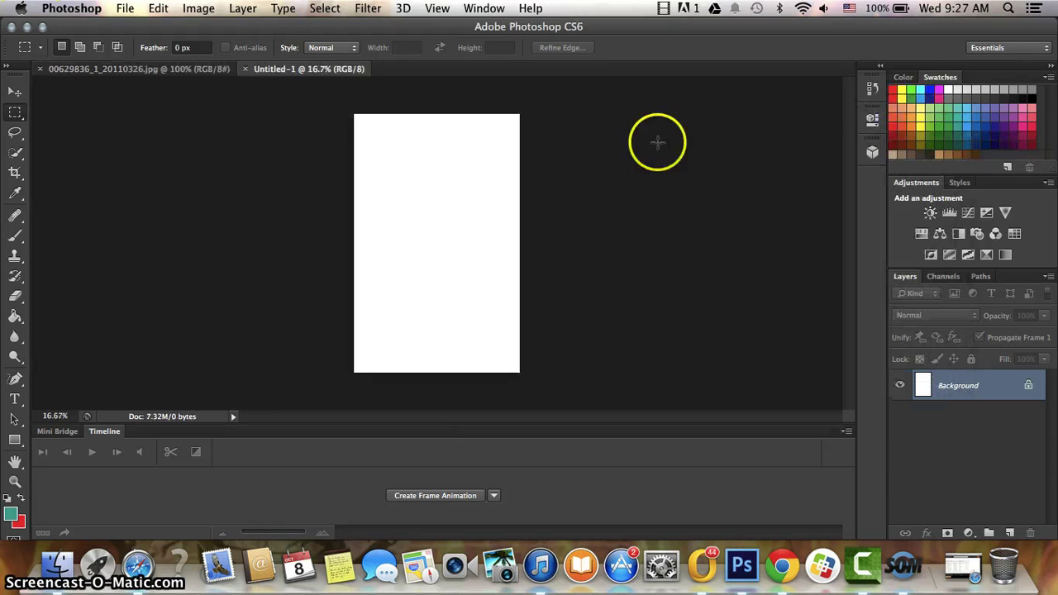
click(244, 69)
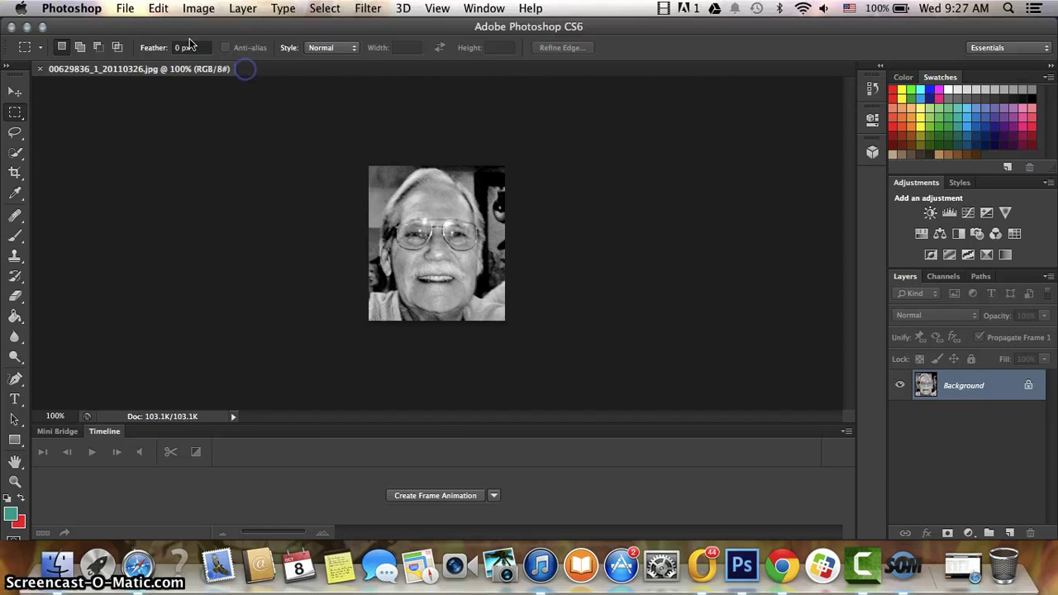
- Create a trial 1500 × 2000 pixel document and close it again
click(128, 12)
click(137, 26)
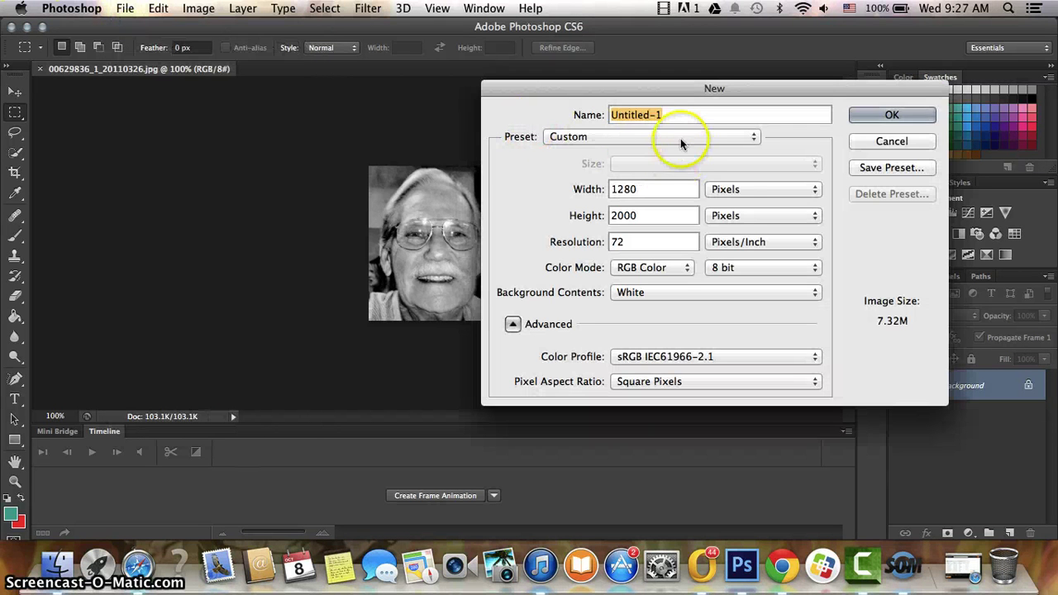
click(653, 191)
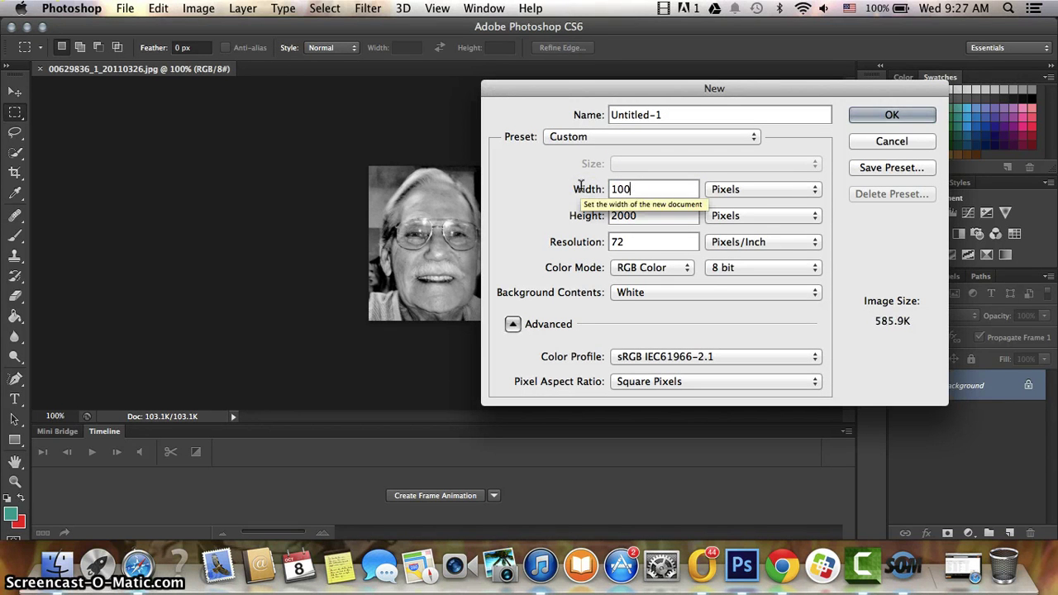
text(9)
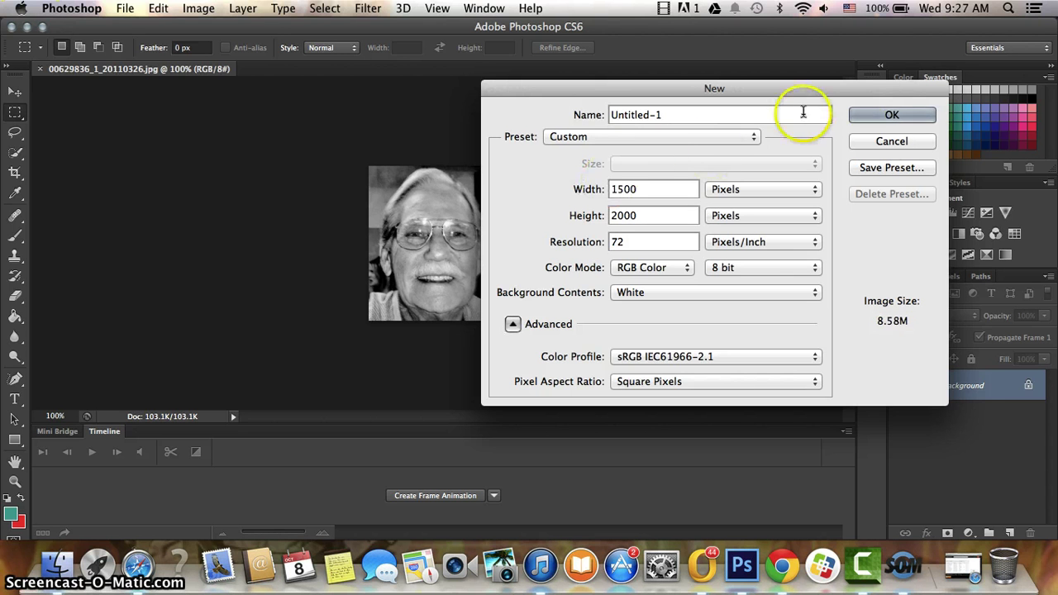
click(891, 118)
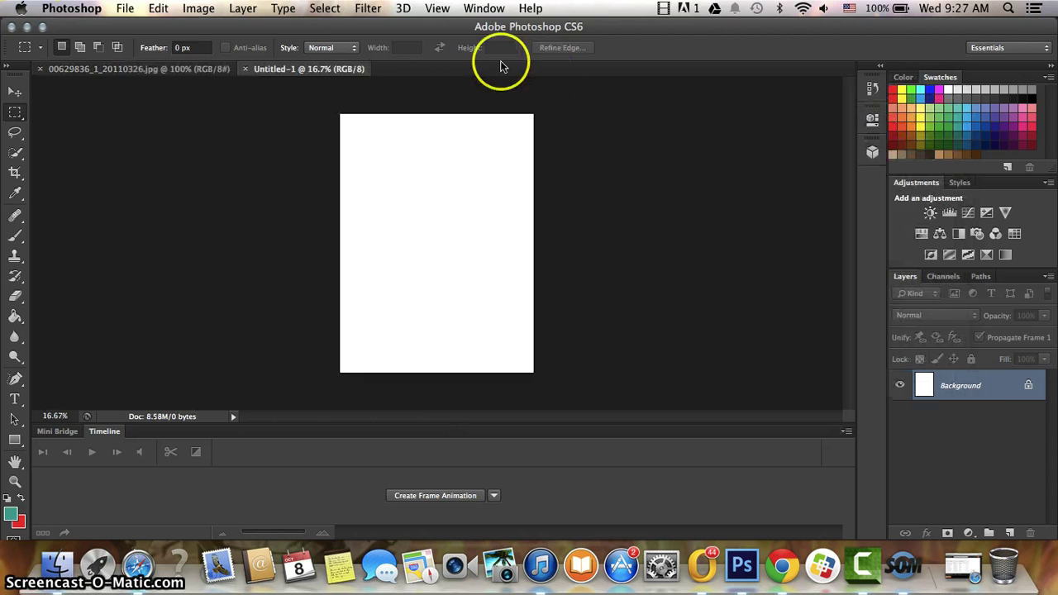
click(246, 70)
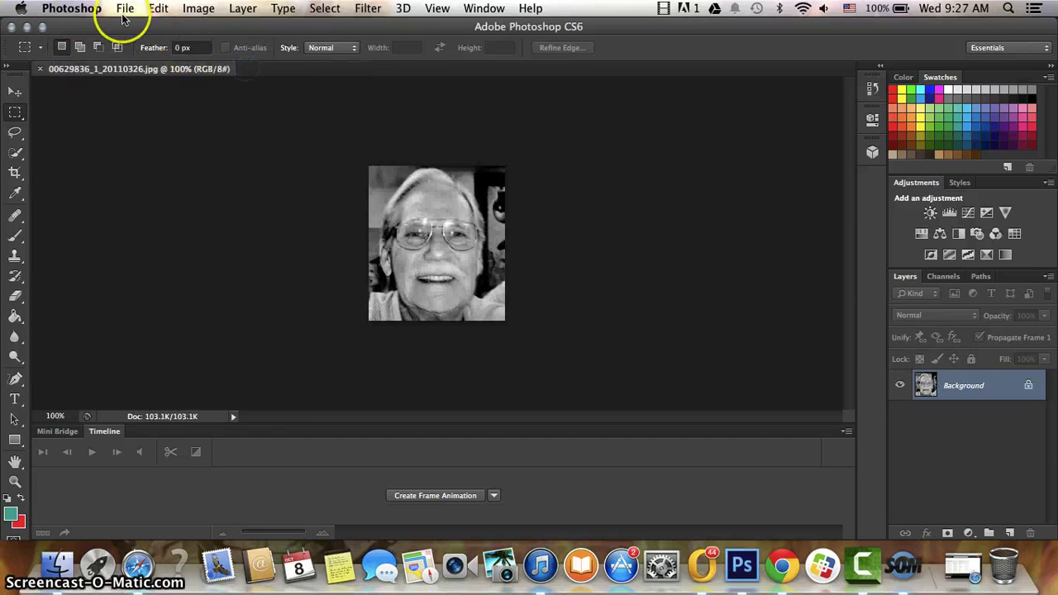
- Create the final blank white document at 1280 × 720 pixels
click(125, 8)
click(131, 23)
text(1280)
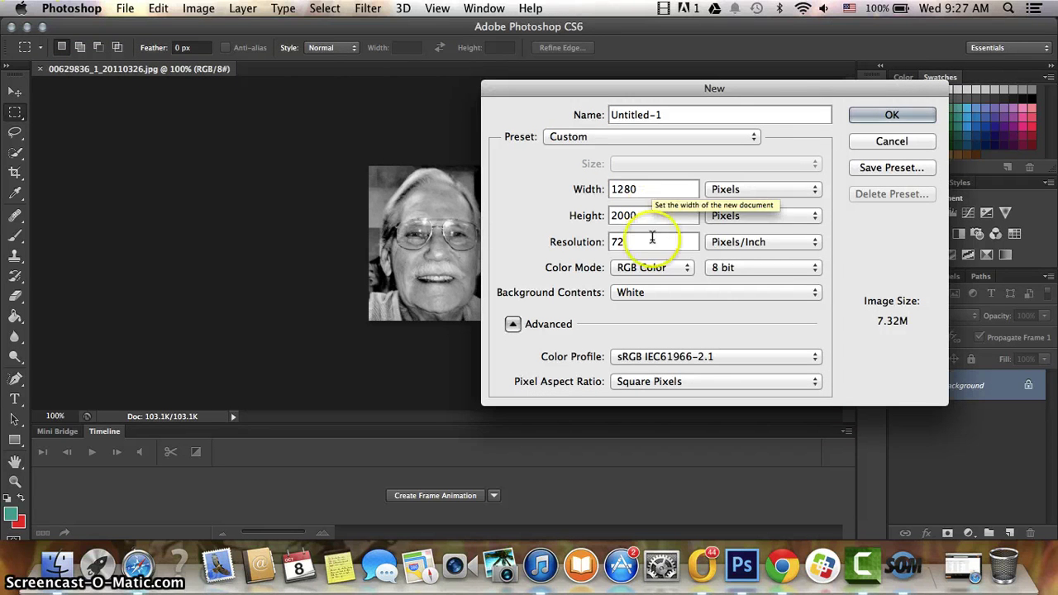
click(640, 213)
text(720)
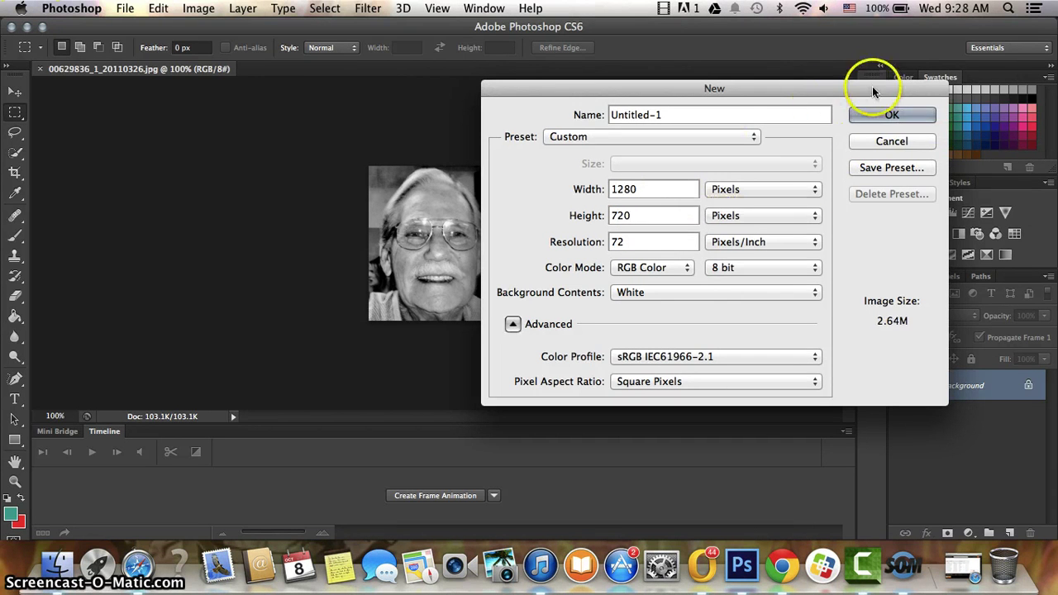
click(877, 115)
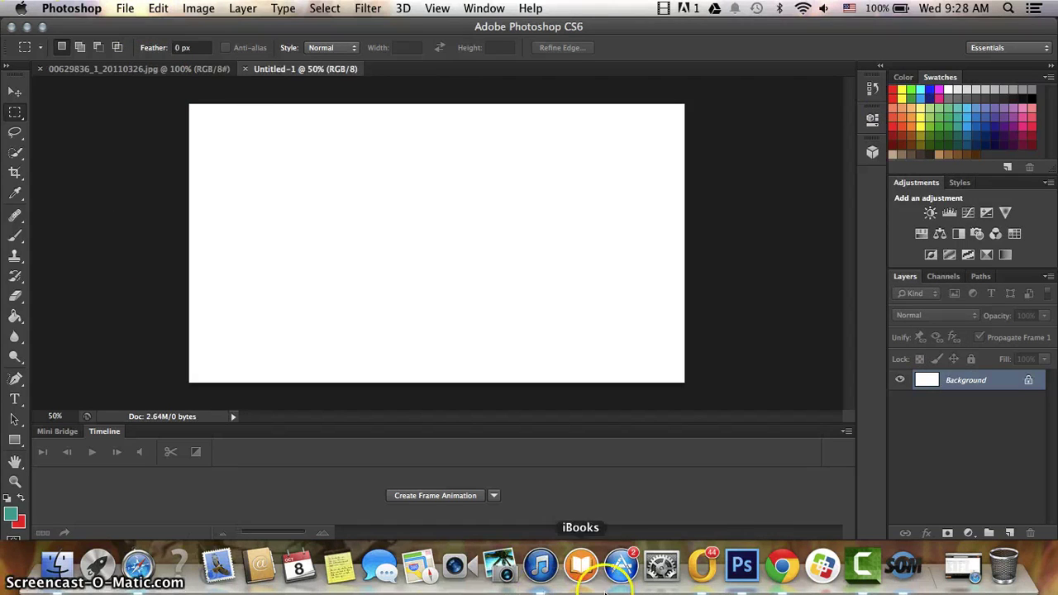
- In Chrome, run a Google search for 'clouds' and show the image results
click(781, 566)
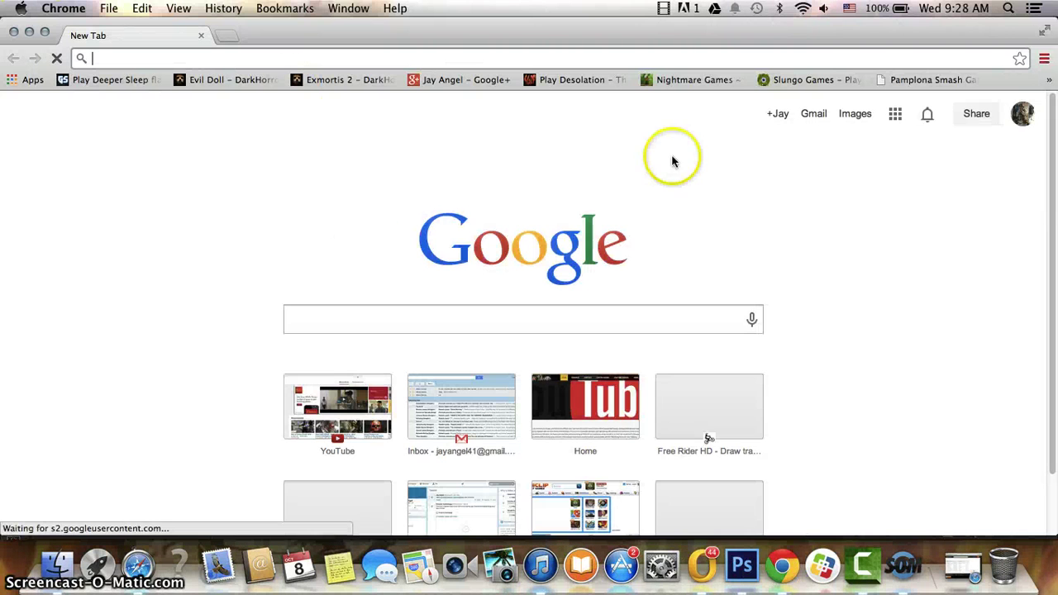
drag(1054, 124, 524, 248)
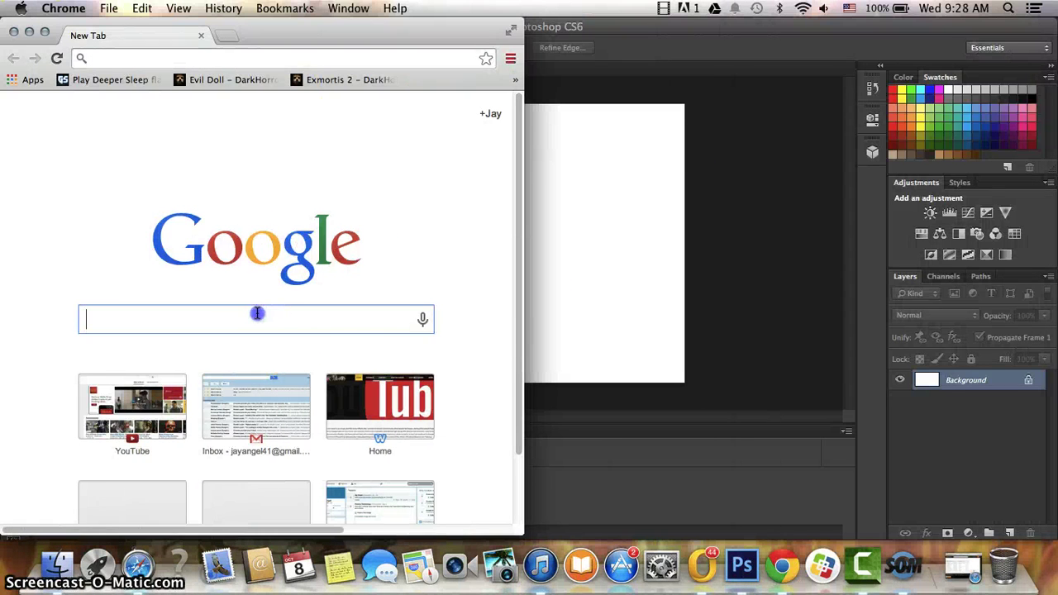
text(clouds)
key(Return)
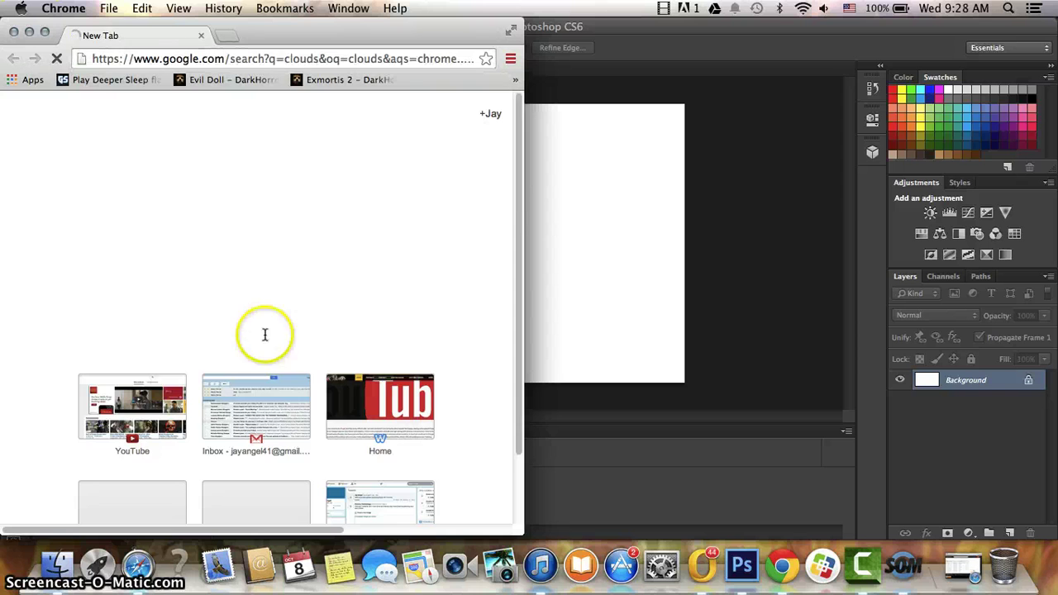
click(165, 149)
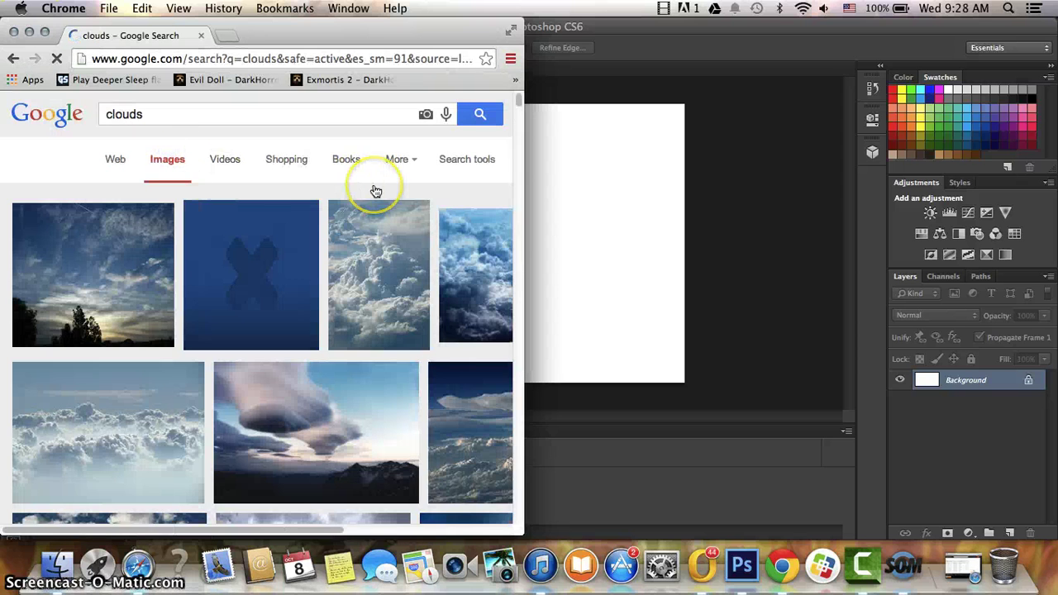
- Browse the cloud images and preview the white fluffy clouds wallpaper
scroll(373, 190, down, 5)
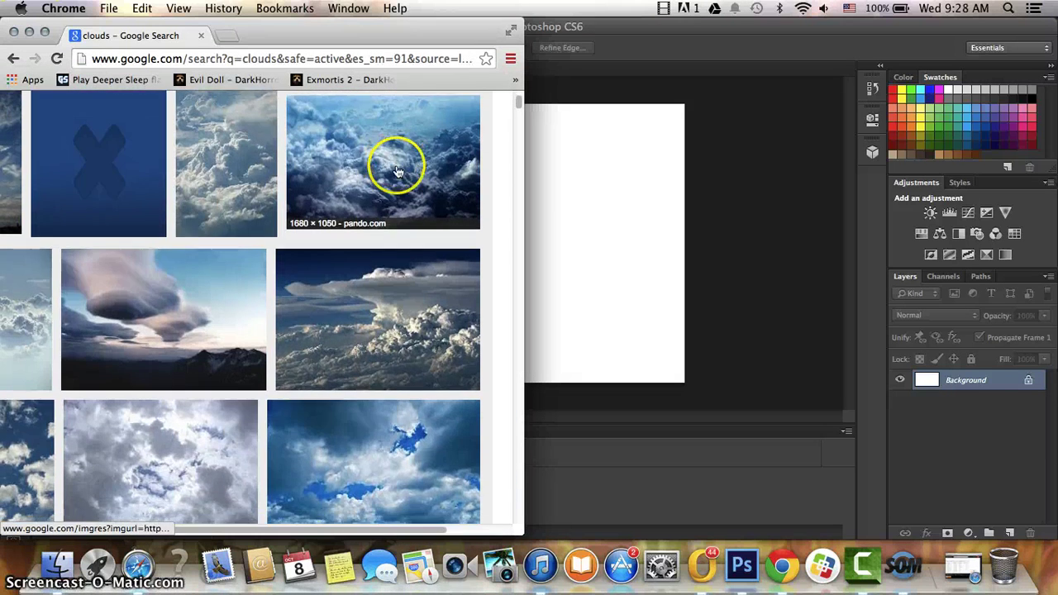
scroll(394, 168, down, 3)
scroll(397, 171, down, 2)
scroll(397, 171, down, 3)
scroll(397, 171, down, 3)
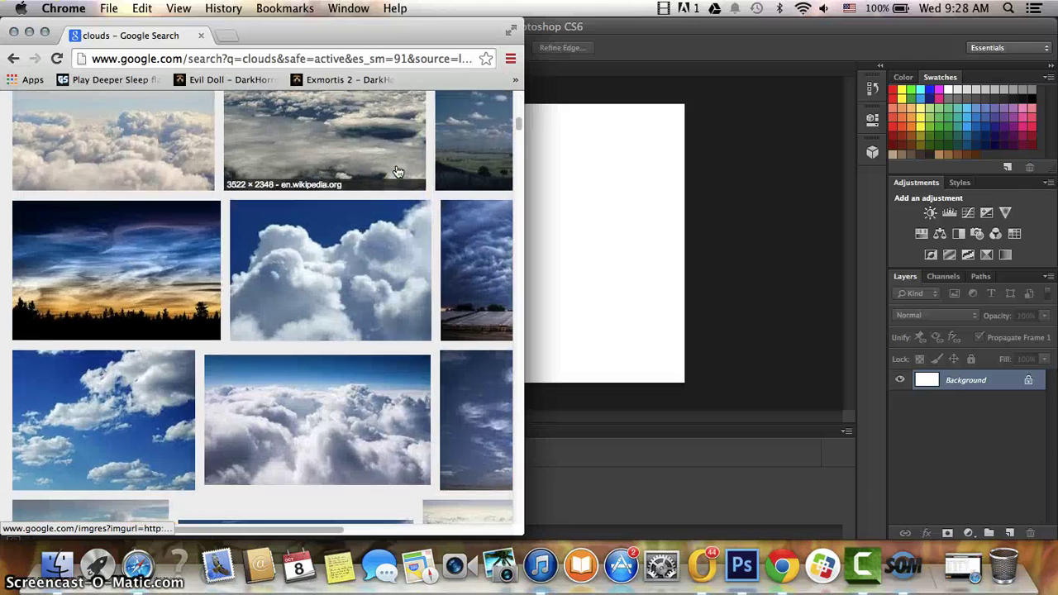
scroll(398, 171, down, 3)
scroll(398, 171, down, 3)
scroll(398, 171, down, 3)
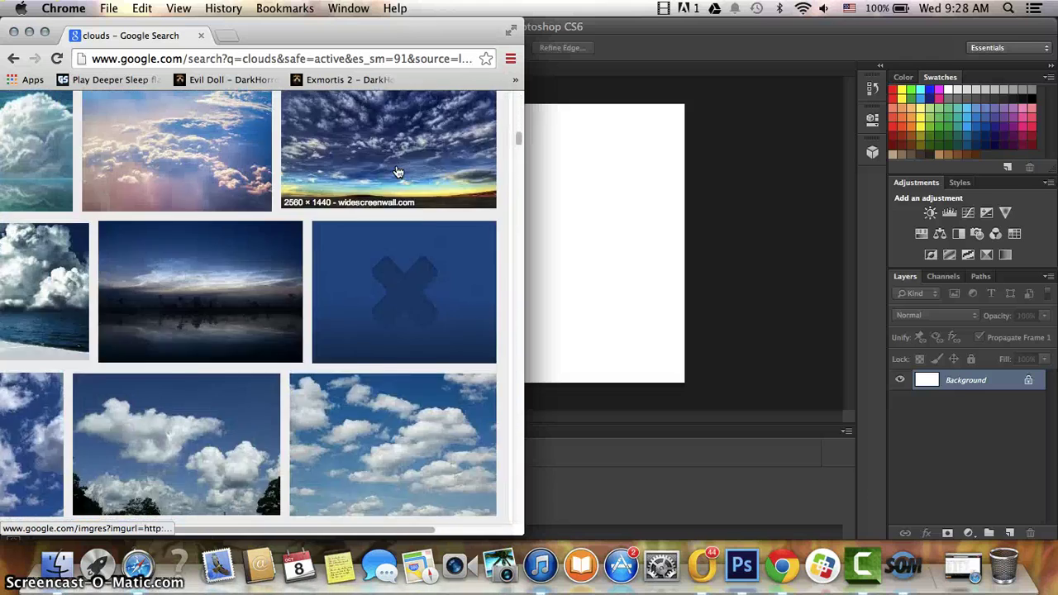
scroll(397, 171, down, 3)
scroll(397, 172, down, 3)
scroll(397, 171, down, 3)
scroll(398, 171, down, 3)
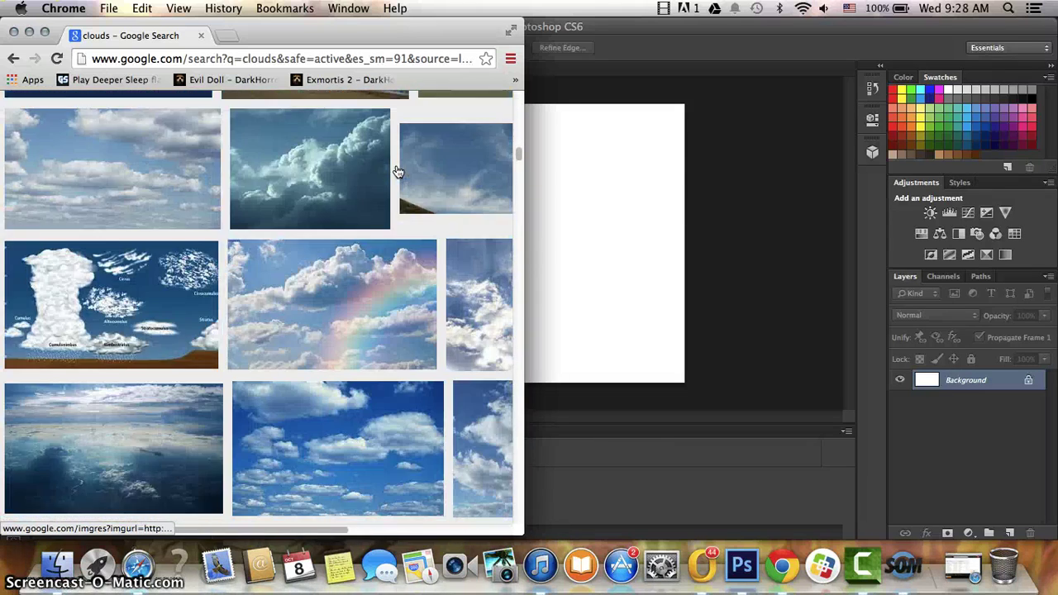
scroll(397, 171, right, 2)
scroll(397, 157, down, 3)
scroll(397, 157, down, 3)
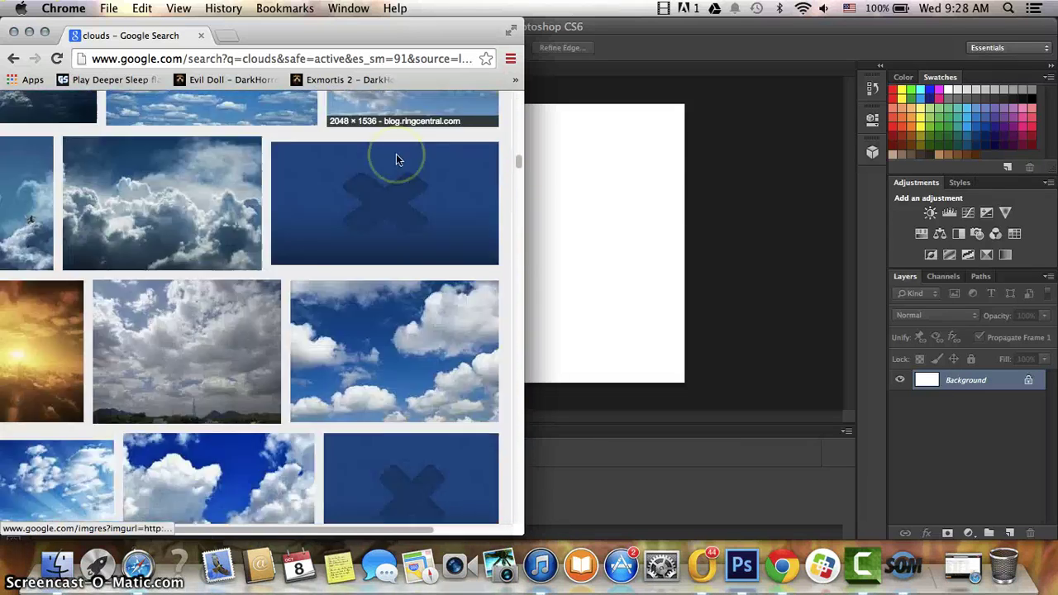
scroll(397, 157, down, 3)
scroll(396, 157, down, 3)
scroll(397, 157, left, 2)
scroll(397, 157, left, 2)
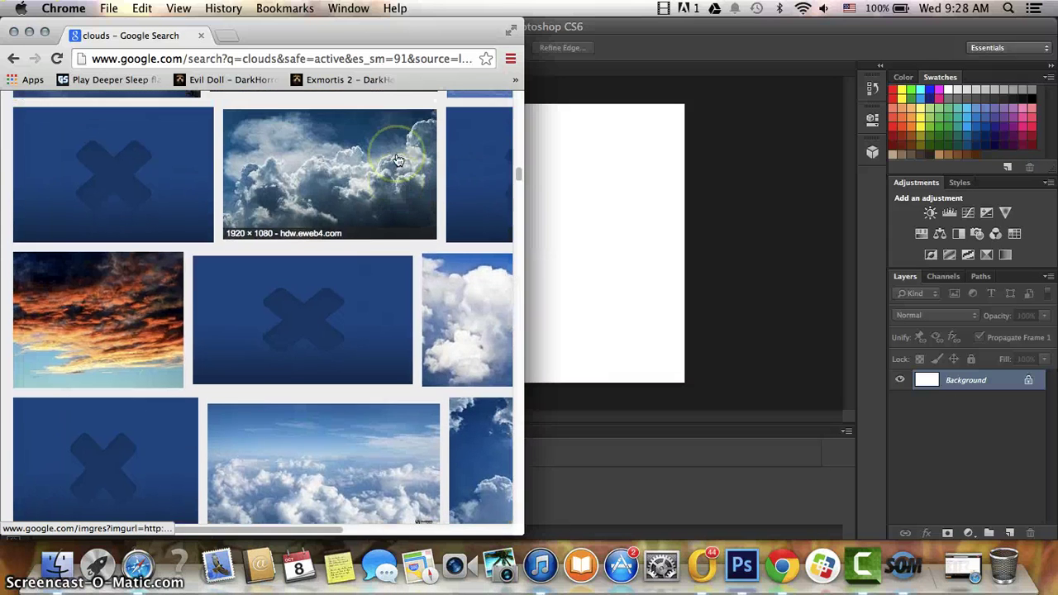
click(347, 190)
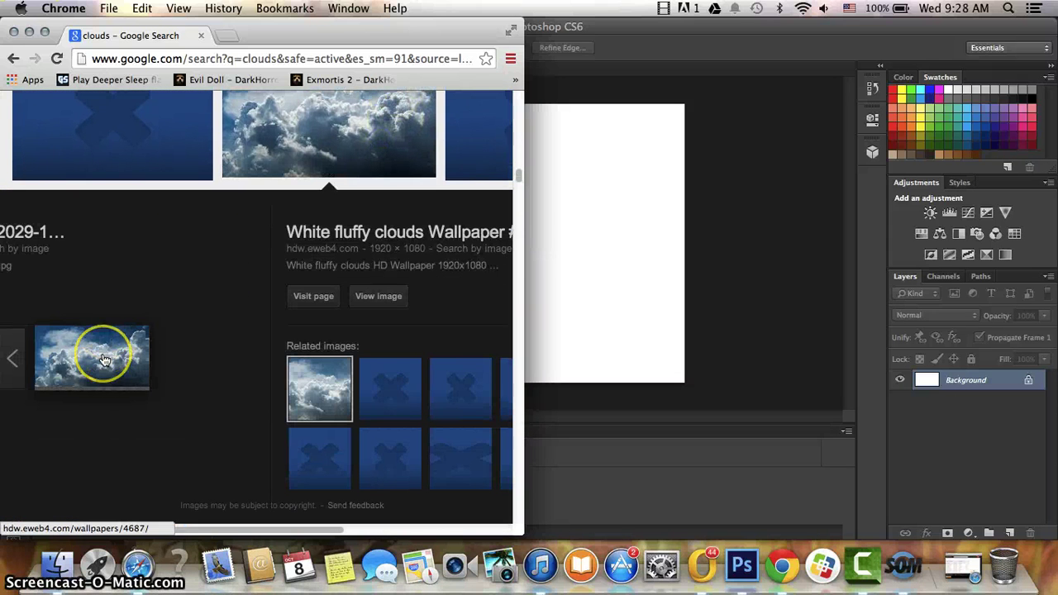
- Save the 1920 × 1080 white fluffy clouds wallpaper to the computer
right_click(103, 357)
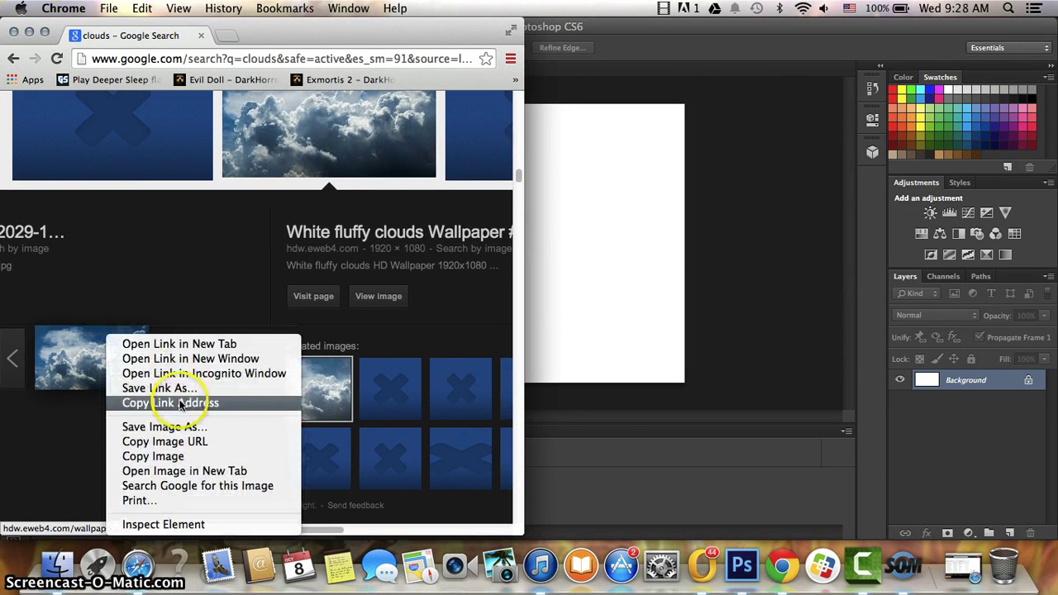
click(173, 425)
click(378, 201)
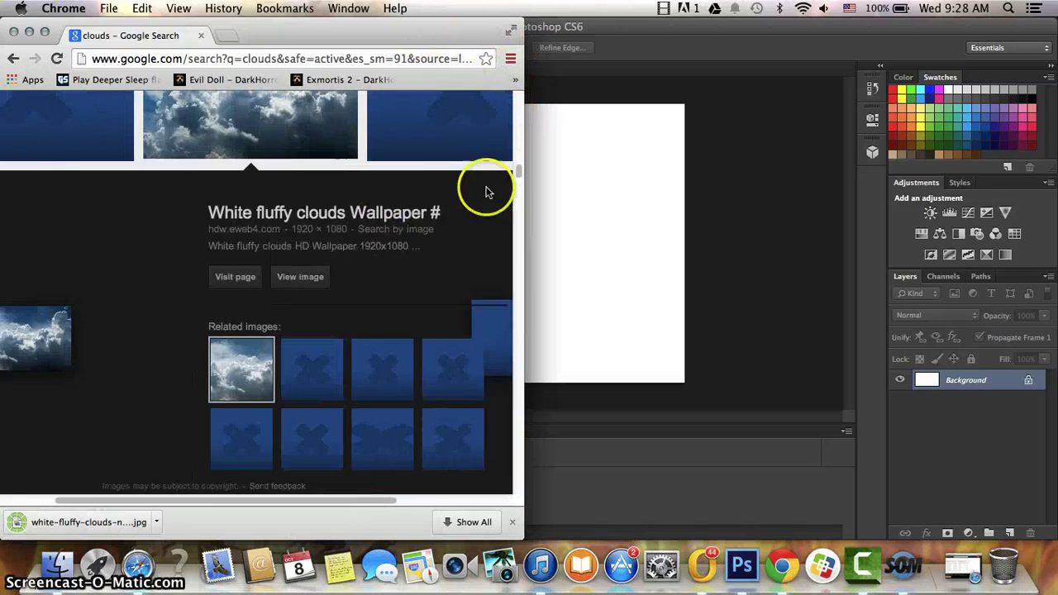
scroll(485, 190, right, 3)
click(378, 193)
scroll(415, 306, down, 5)
scroll(415, 307, left, 2)
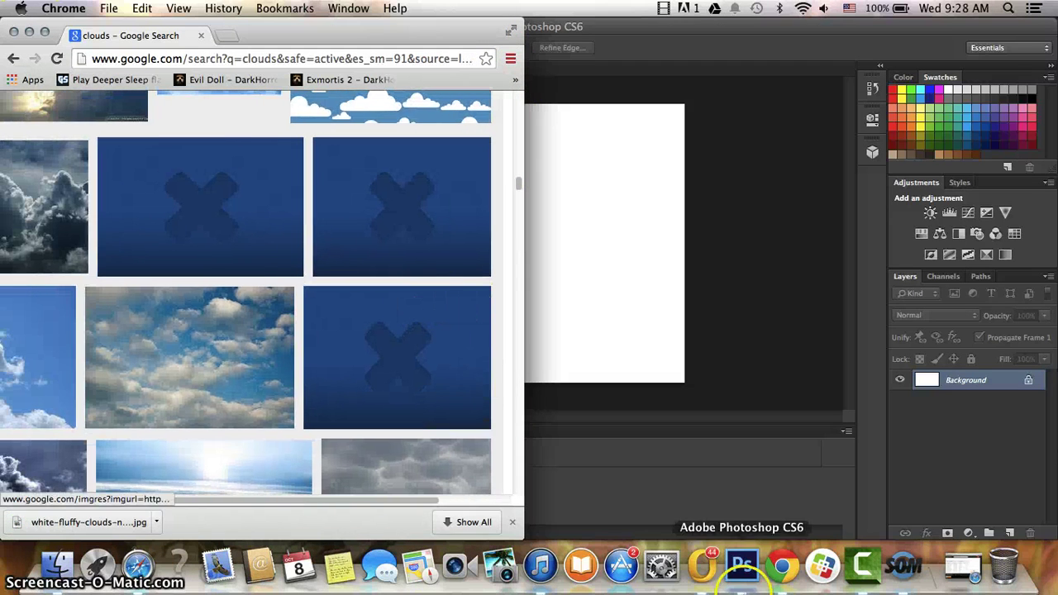
- Queue Minute Of Life in Grooveshark and skip to the next song
click(963, 566)
mouse_move(435, 460)
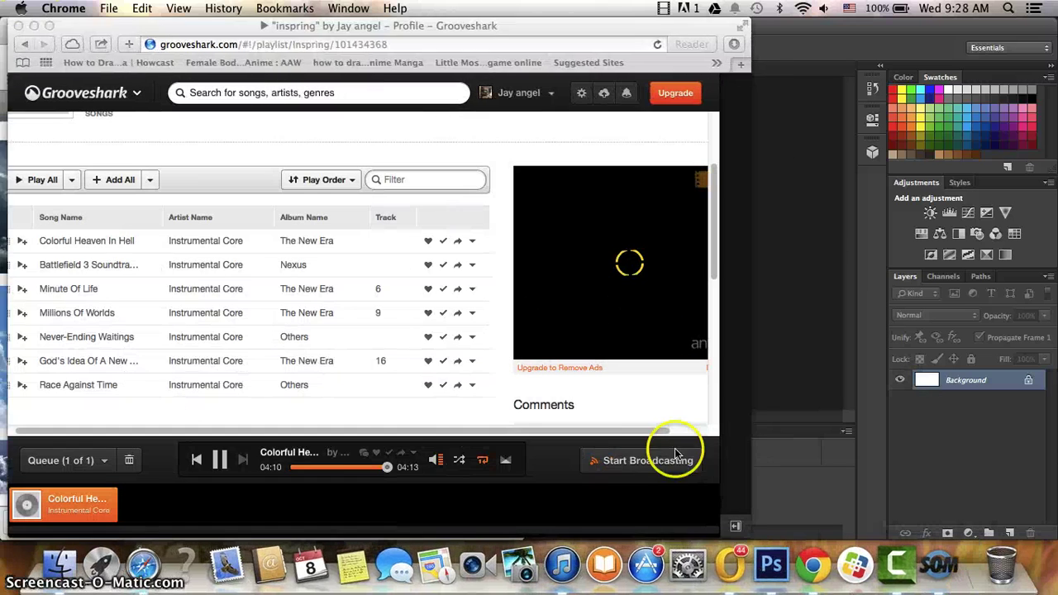
click(22, 288)
click(241, 460)
mouse_move(82, 92)
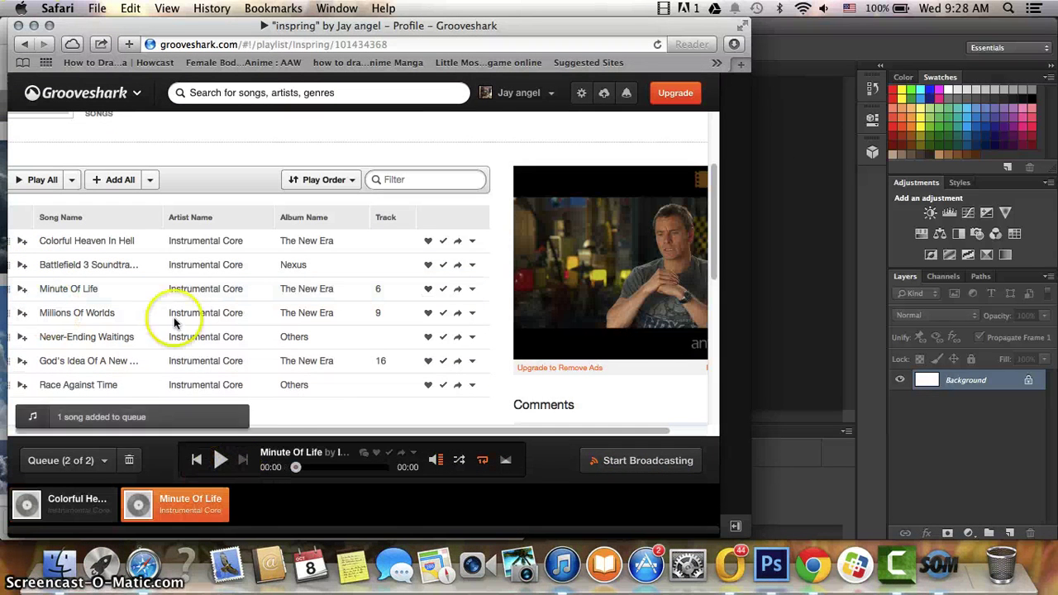
click(34, 26)
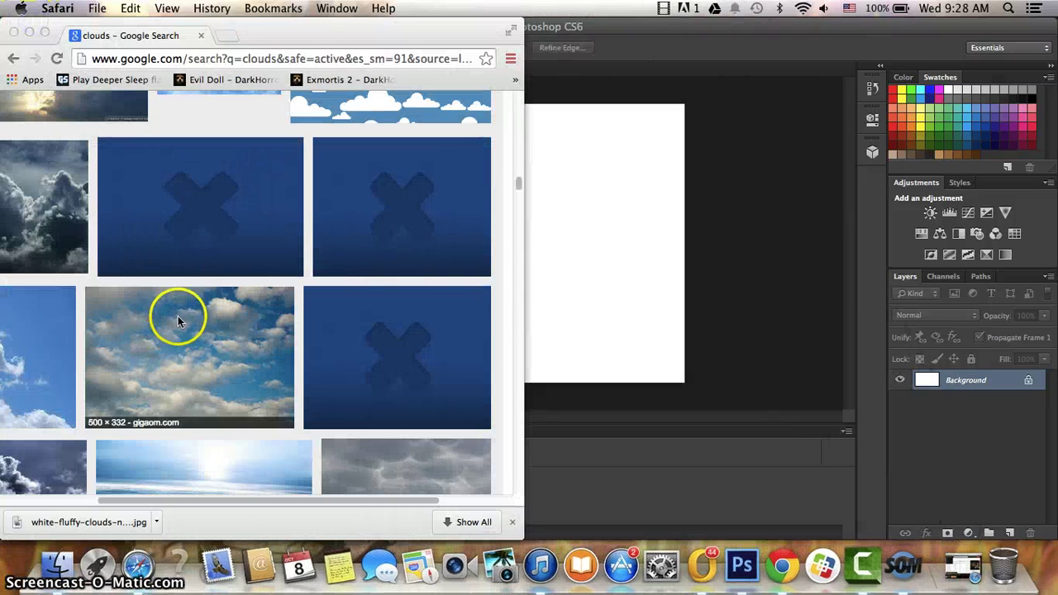
- Queue Race Against Time and start it playing from the queue
click(963, 565)
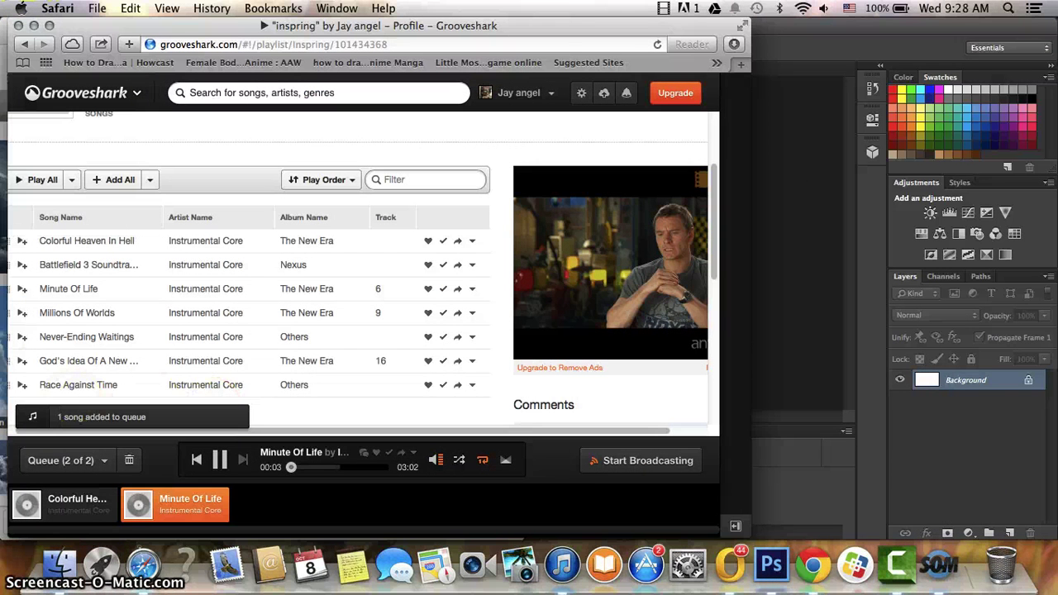
click(22, 385)
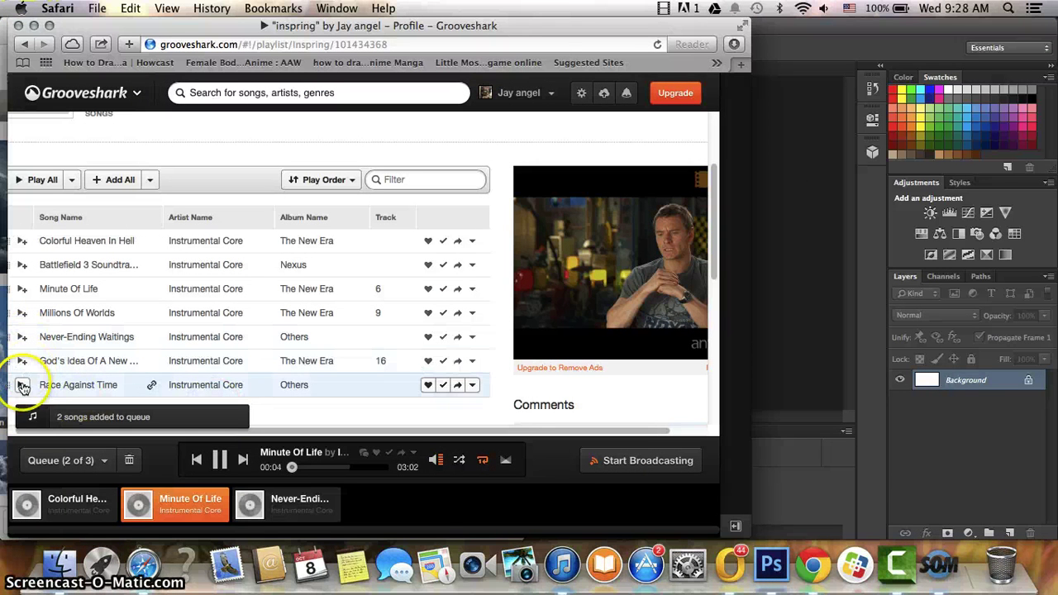
click(238, 469)
double_click(240, 468)
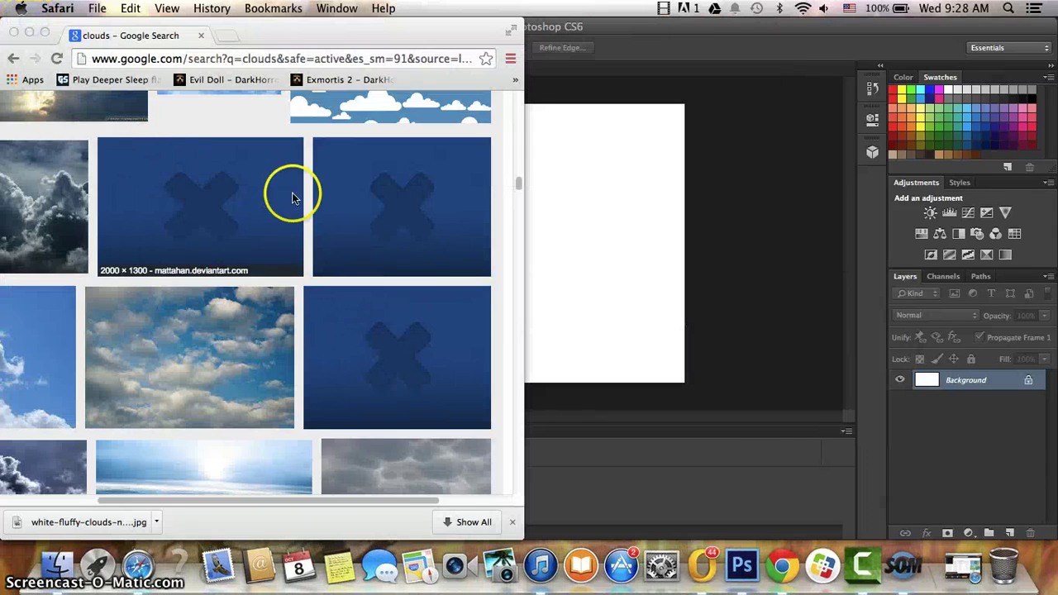
scroll(291, 196, down, 3)
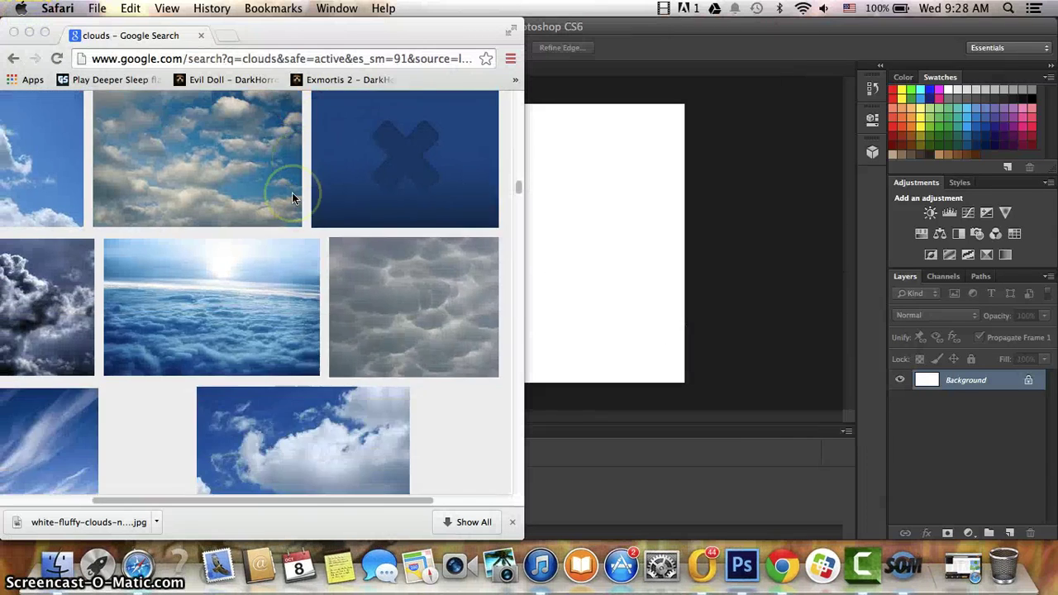
scroll(292, 192, down, 3)
scroll(292, 198, down, 3)
scroll(291, 198, down, 5)
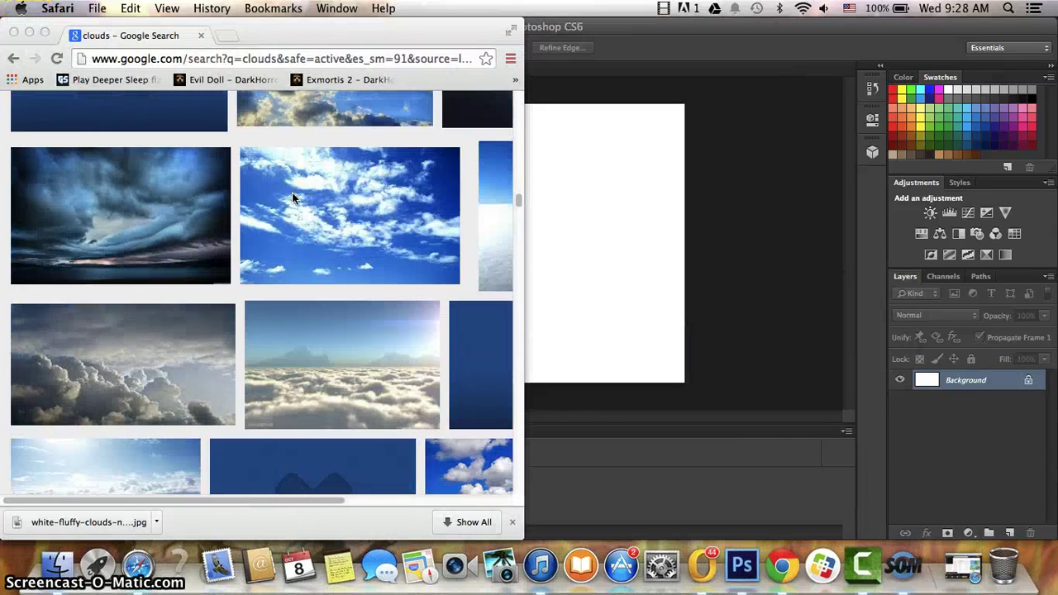
scroll(292, 199, down, 5)
scroll(292, 198, down, 5)
scroll(292, 199, down, 5)
scroll(292, 198, down, 5)
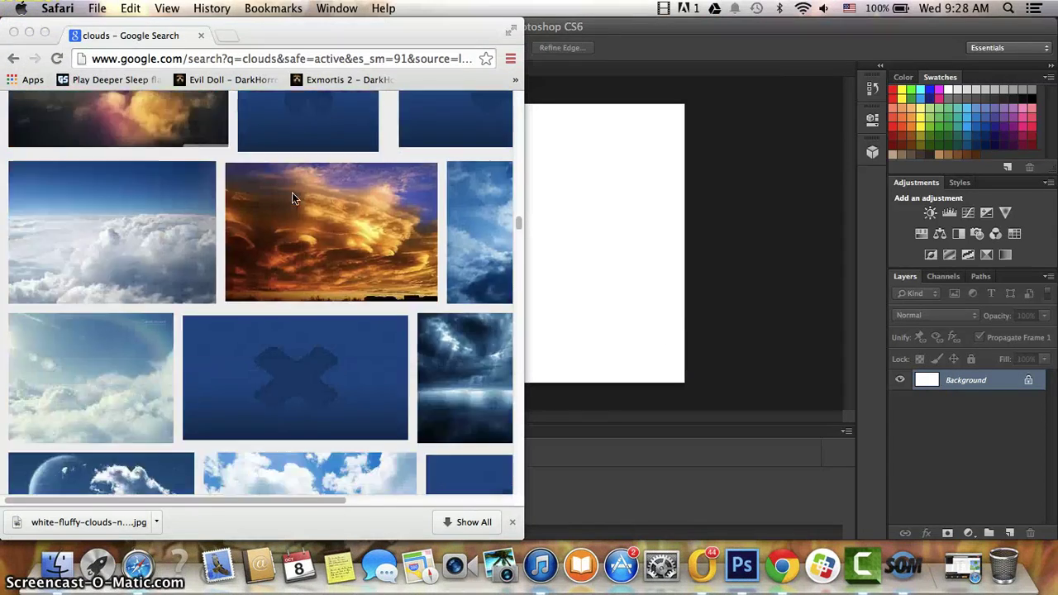
scroll(292, 198, down, 1)
scroll(291, 199, down, 5)
scroll(292, 198, down, 5)
scroll(292, 198, down, 5)
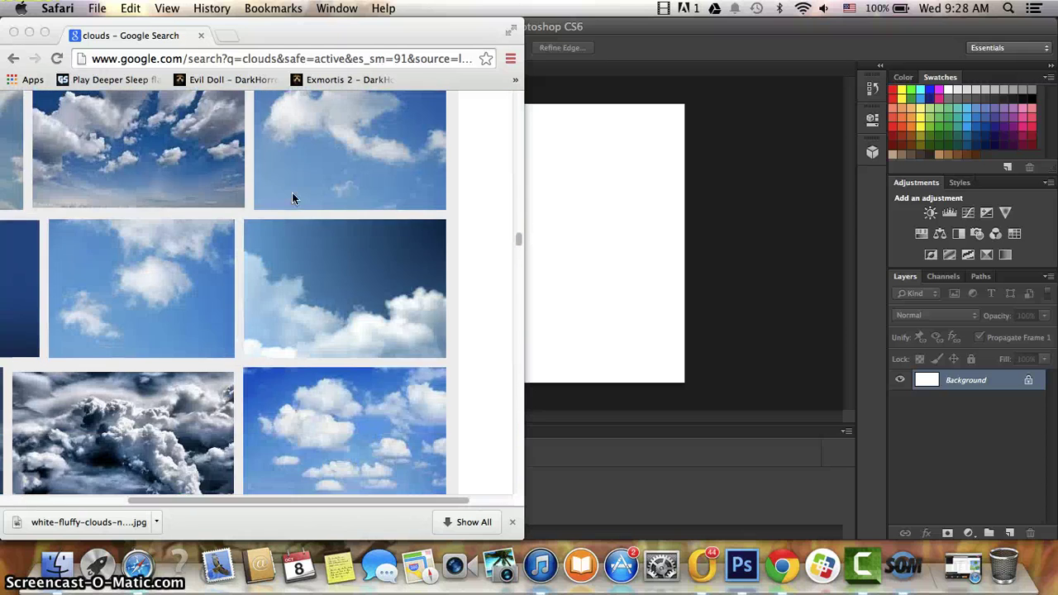
scroll(292, 198, down, 5)
scroll(292, 199, down, 5)
scroll(297, 197, down, 5)
scroll(308, 198, down, 5)
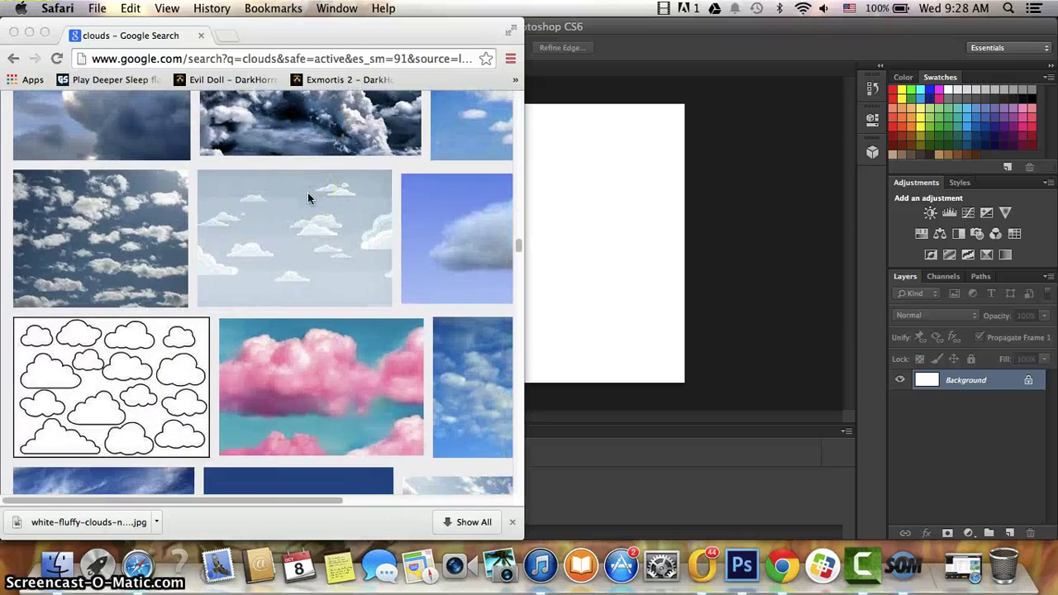
scroll(308, 199, down, 5)
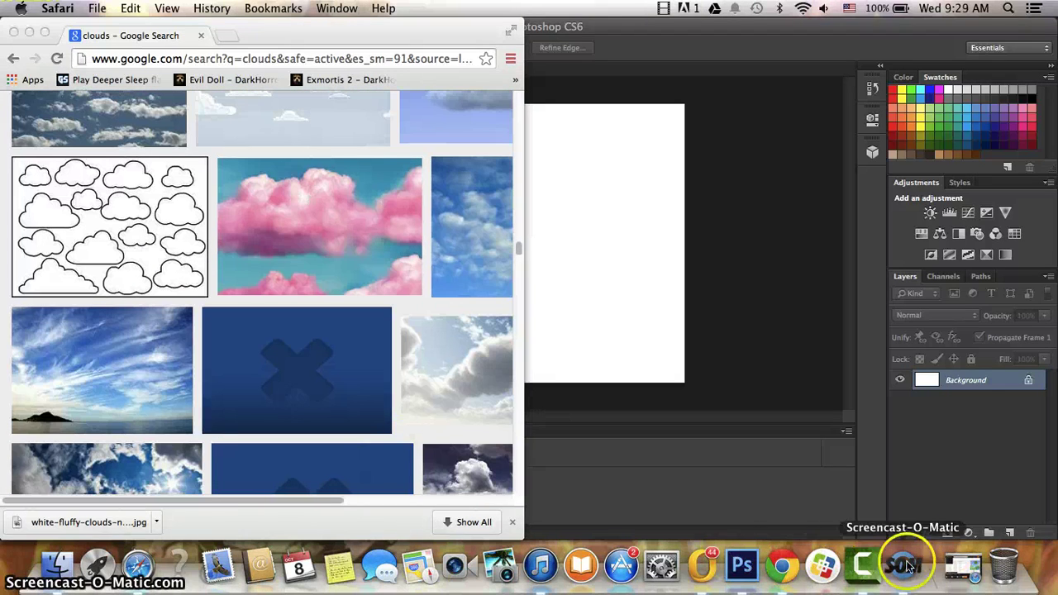
- Open white-fluffy-clouds-nature-hd-wallpaper-1920x1080-4687.jpg from the Downloads folder in Photoshop
click(741, 566)
click(118, 8)
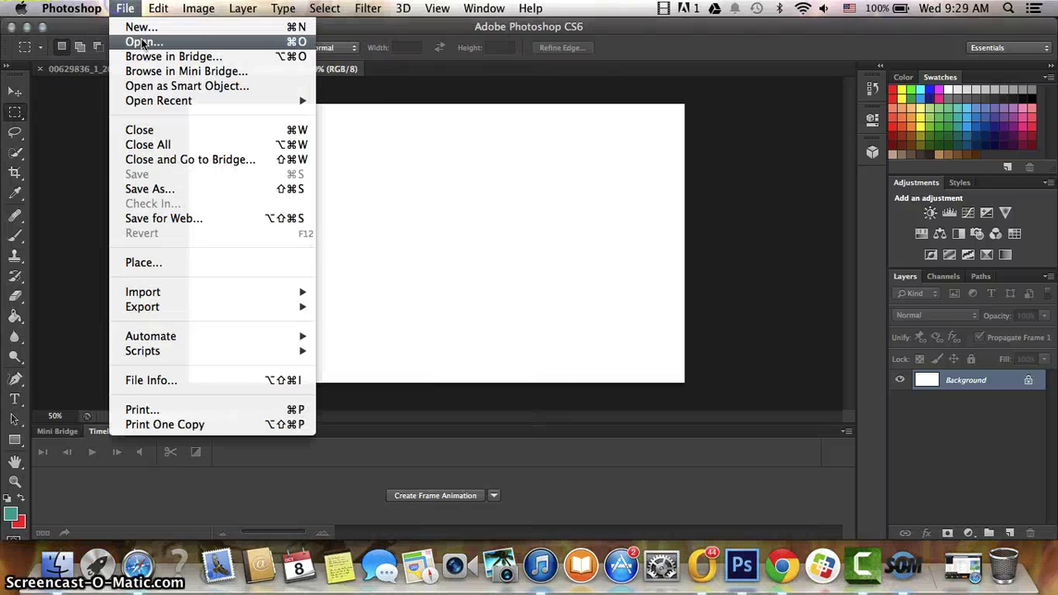
click(132, 40)
scroll(617, 178, down, 2)
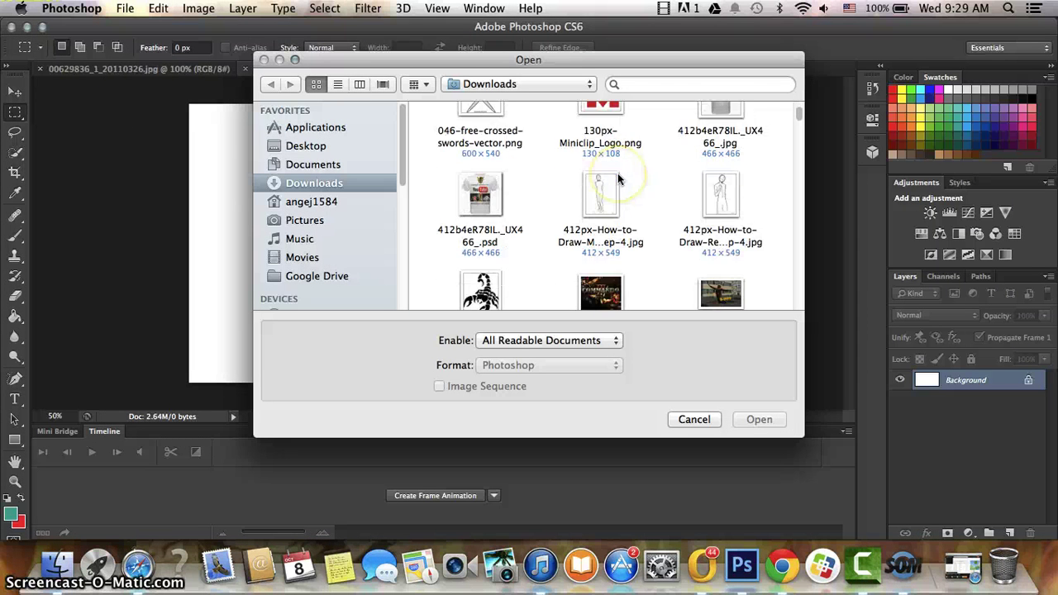
scroll(618, 177, down, 5)
scroll(617, 178, down, 2)
scroll(617, 177, up, 2)
scroll(617, 177, up, 1)
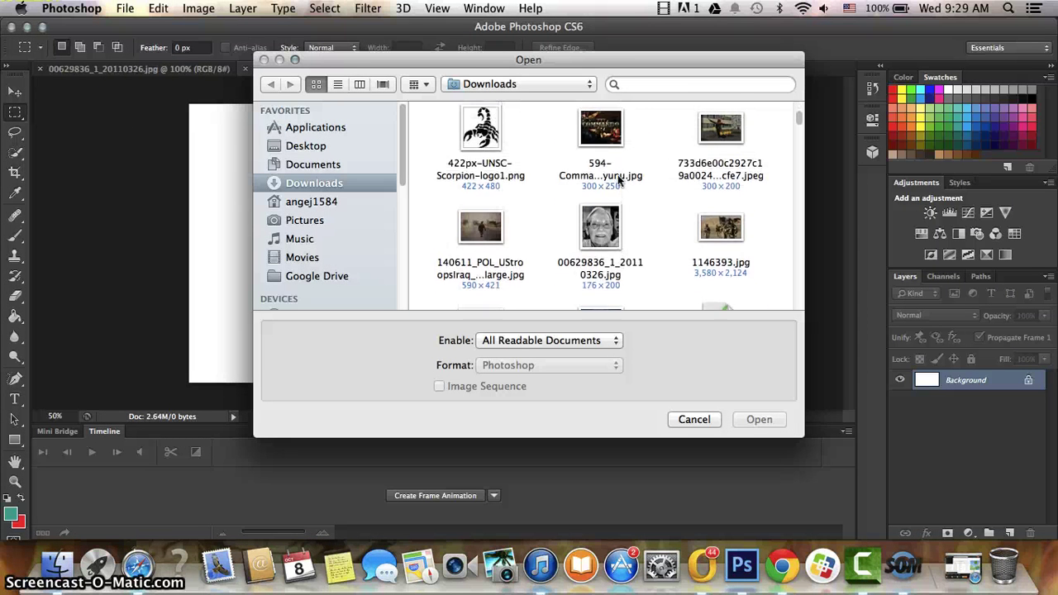
scroll(618, 178, down, 3)
scroll(617, 178, down, 3)
scroll(617, 178, down, 3)
scroll(618, 178, down, 3)
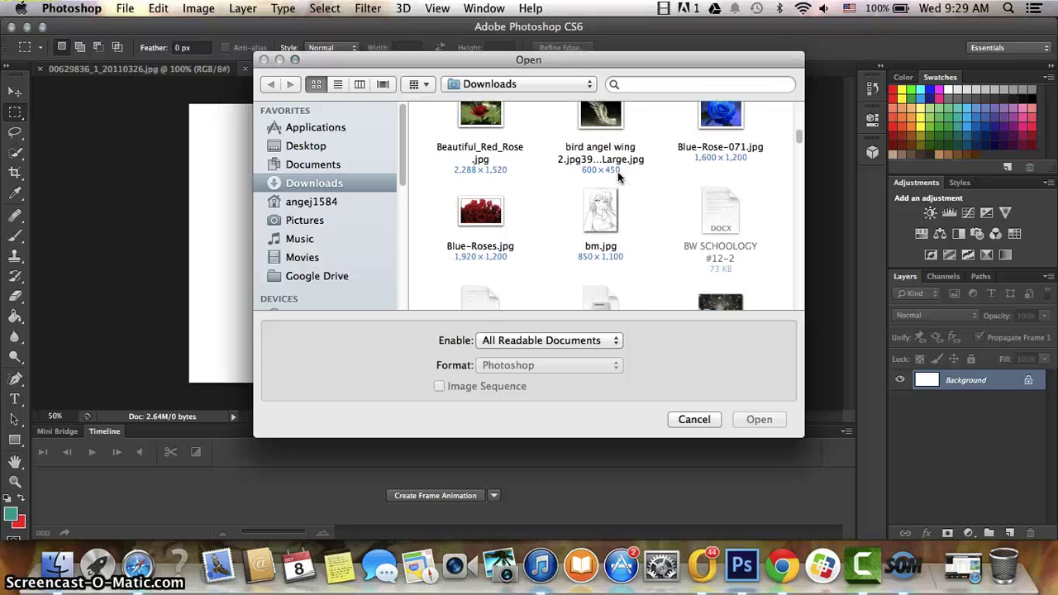
scroll(617, 178, down, 3)
scroll(618, 177, down, 2)
scroll(617, 178, up, 2)
scroll(617, 178, down, 3)
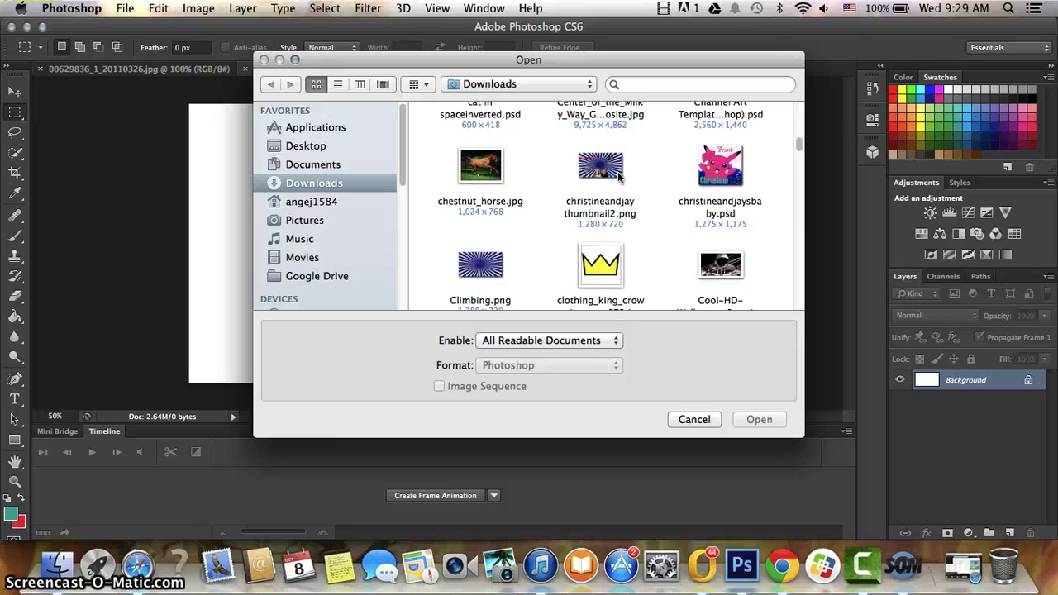
scroll(617, 178, down, 3)
scroll(617, 173, down, 5)
scroll(618, 166, down, 3)
scroll(617, 165, down, 2)
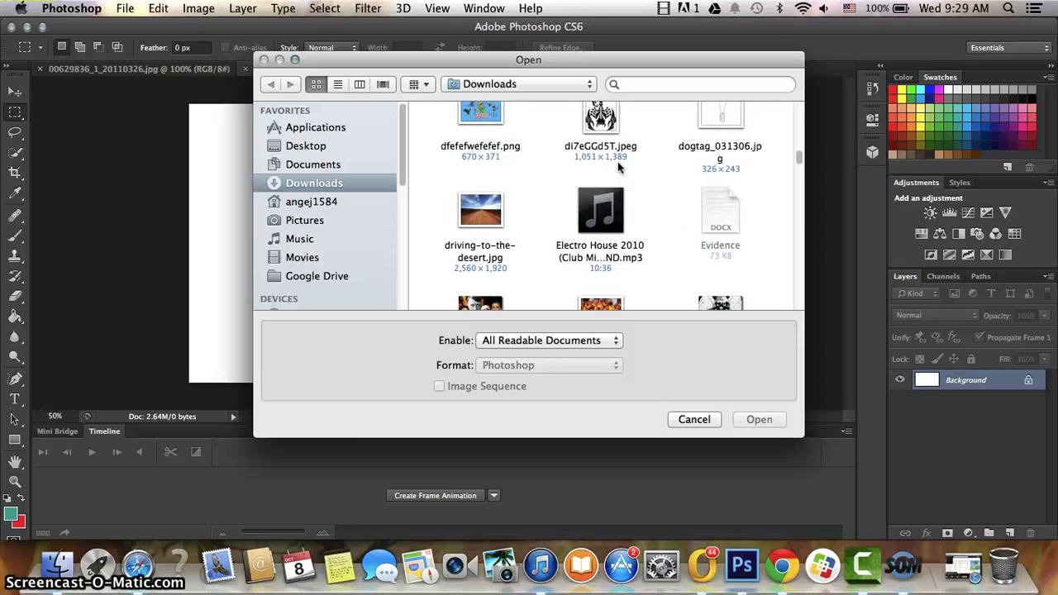
scroll(617, 166, down, 3)
scroll(617, 165, down, 3)
scroll(617, 167, down, 3)
scroll(618, 168, down, 3)
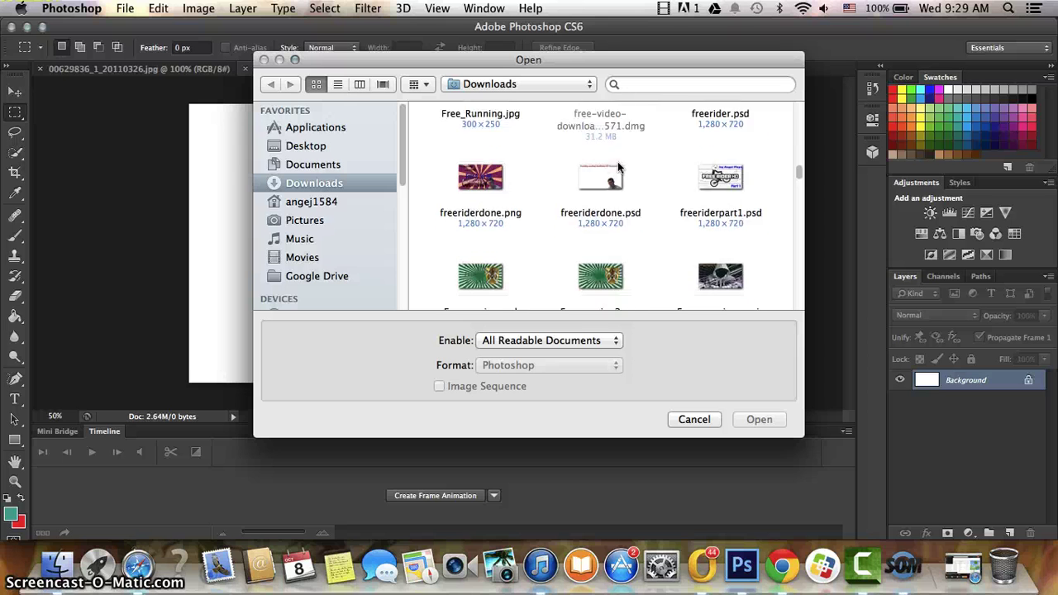
scroll(617, 167, down, 3)
scroll(617, 168, down, 3)
scroll(617, 168, down, 3)
scroll(617, 168, down, 2)
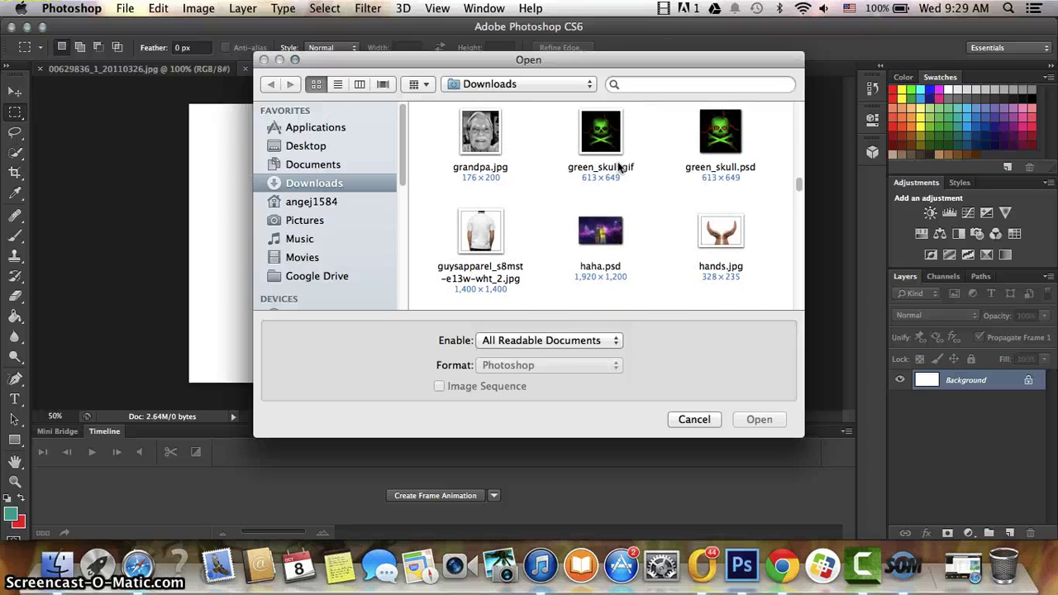
scroll(618, 168, down, 3)
scroll(617, 168, down, 3)
scroll(617, 167, down, 3)
scroll(617, 168, up, 3)
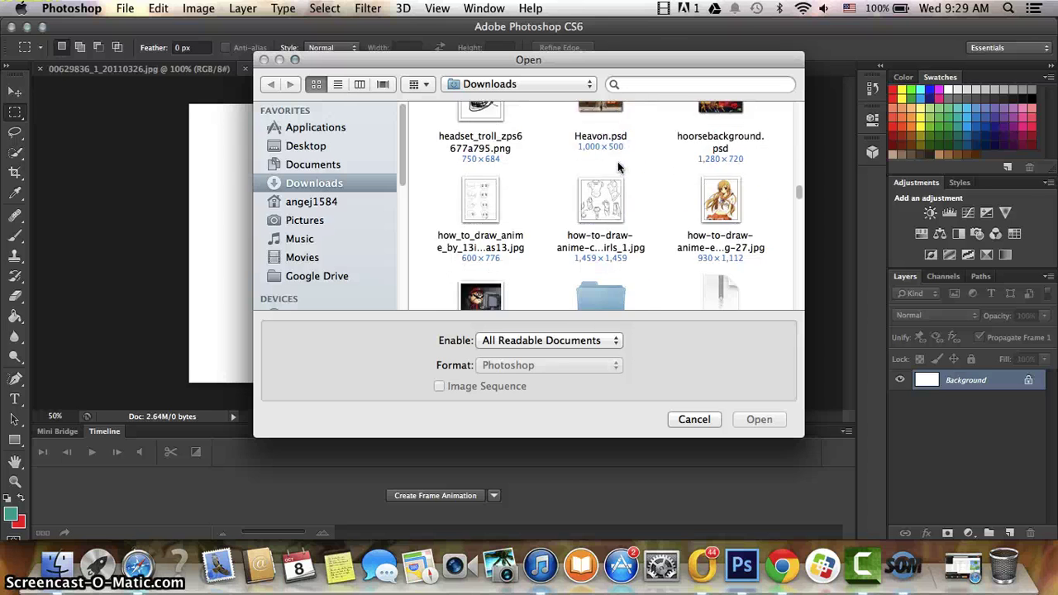
scroll(617, 168, down, 3)
scroll(601, 130, down, 3)
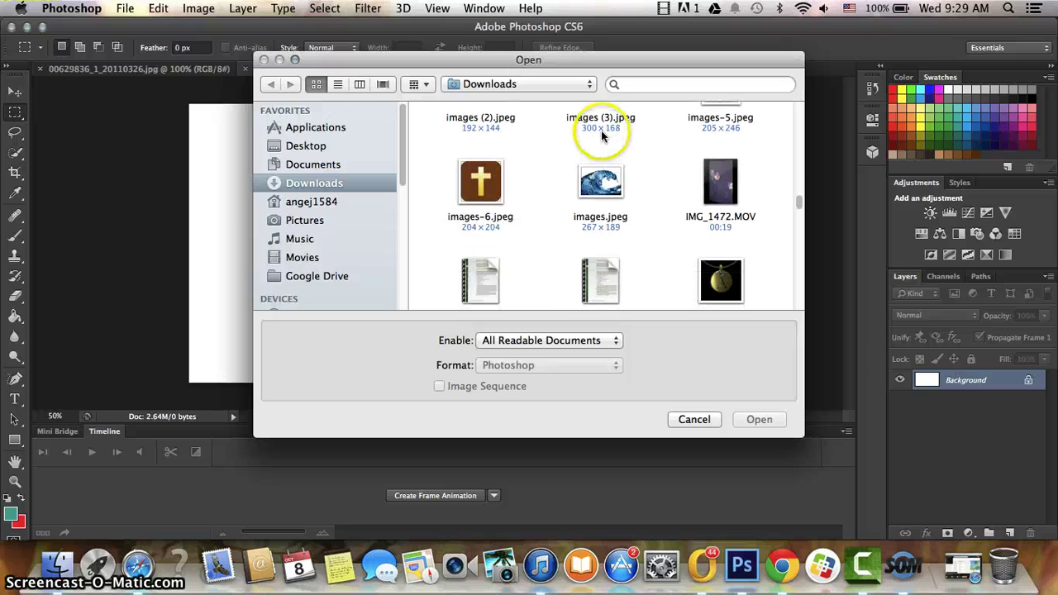
scroll(590, 177, down, 2)
scroll(590, 176, down, 3)
scroll(590, 176, down, 3)
scroll(590, 176, down, 3)
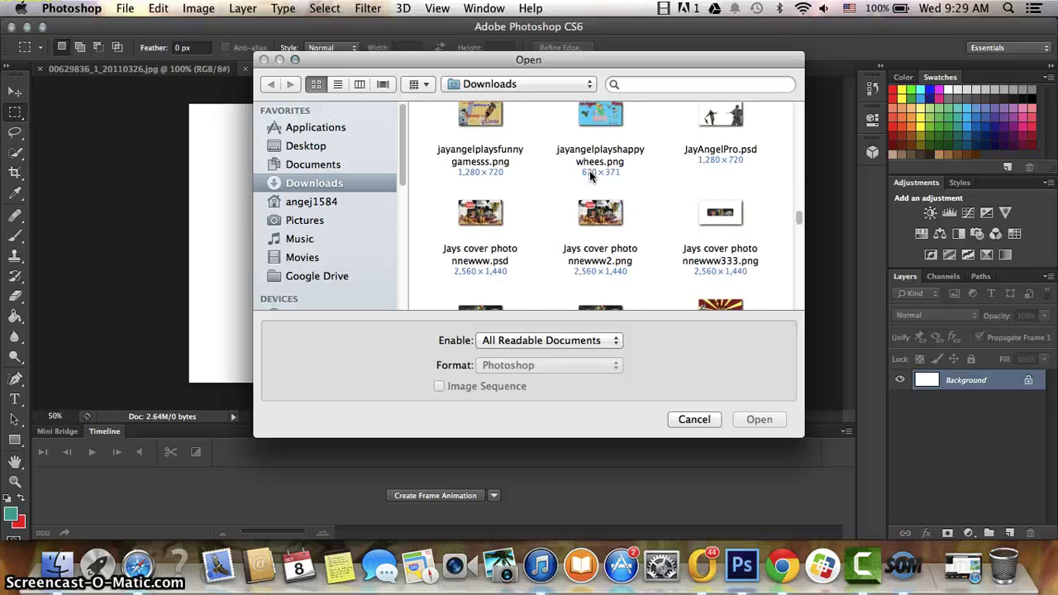
scroll(590, 176, down, 2)
scroll(590, 176, down, 2)
scroll(590, 176, down, 3)
scroll(590, 176, down, 3)
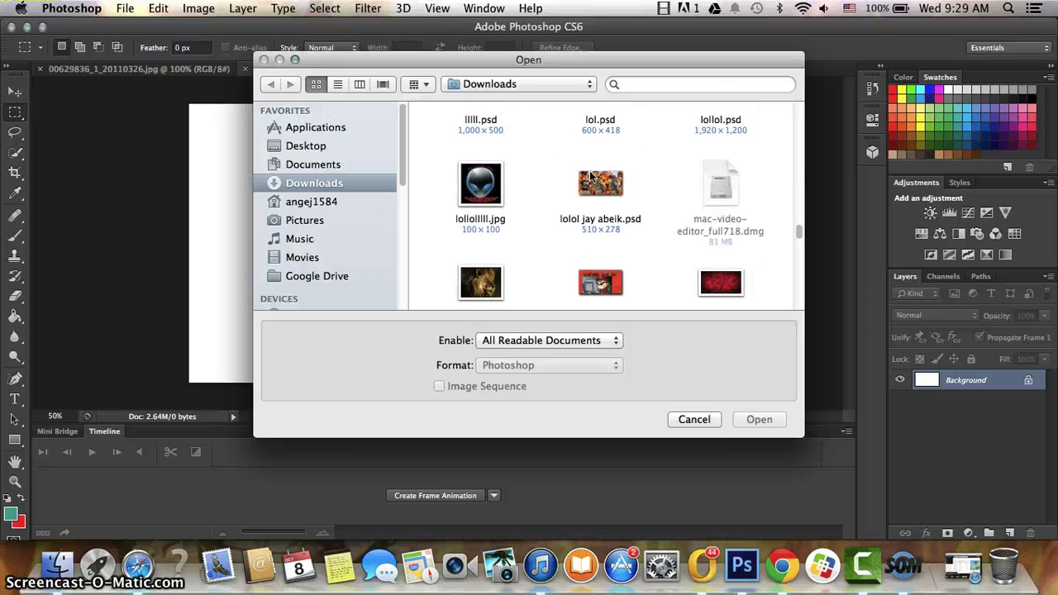
scroll(590, 176, down, 3)
scroll(590, 176, down, 2)
scroll(589, 176, down, 3)
scroll(589, 176, down, 3)
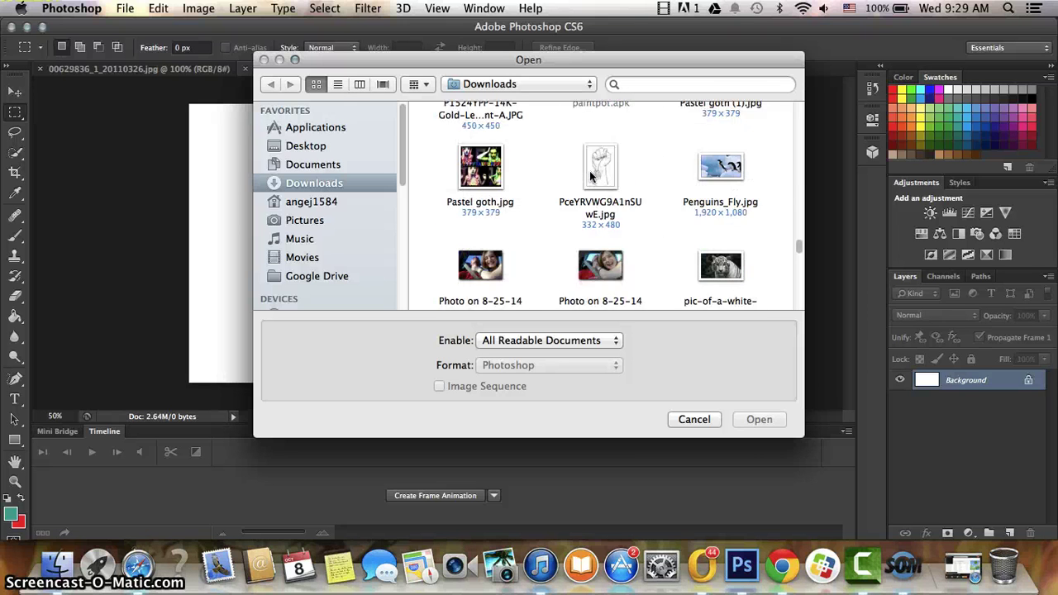
scroll(589, 176, down, 2)
scroll(589, 176, down, 2)
scroll(590, 176, down, 3)
scroll(590, 176, down, 3)
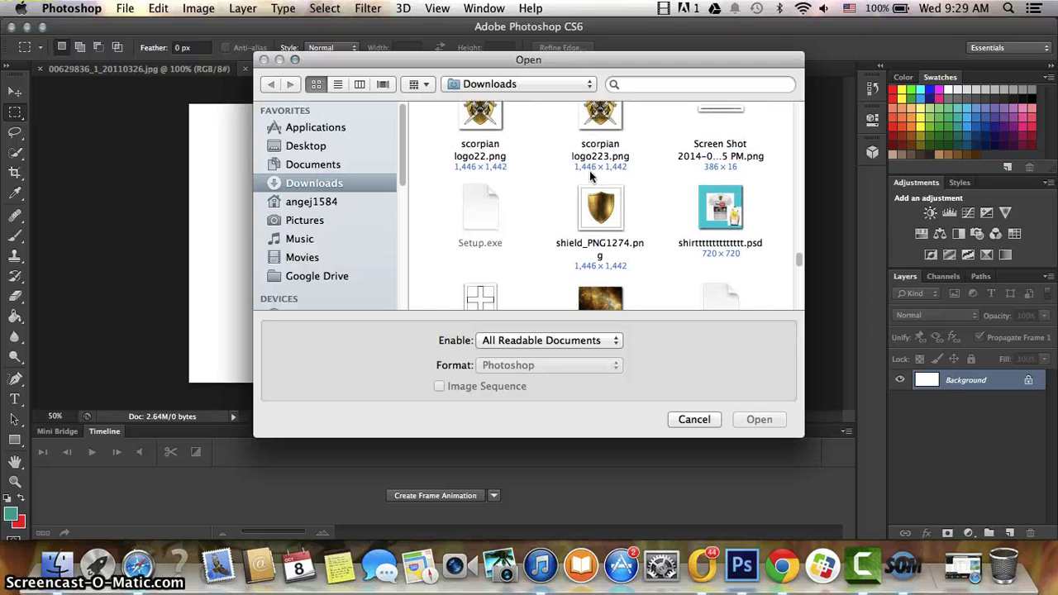
scroll(589, 177, down, 3)
scroll(589, 176, down, 2)
scroll(590, 176, down, 3)
scroll(590, 175, down, 3)
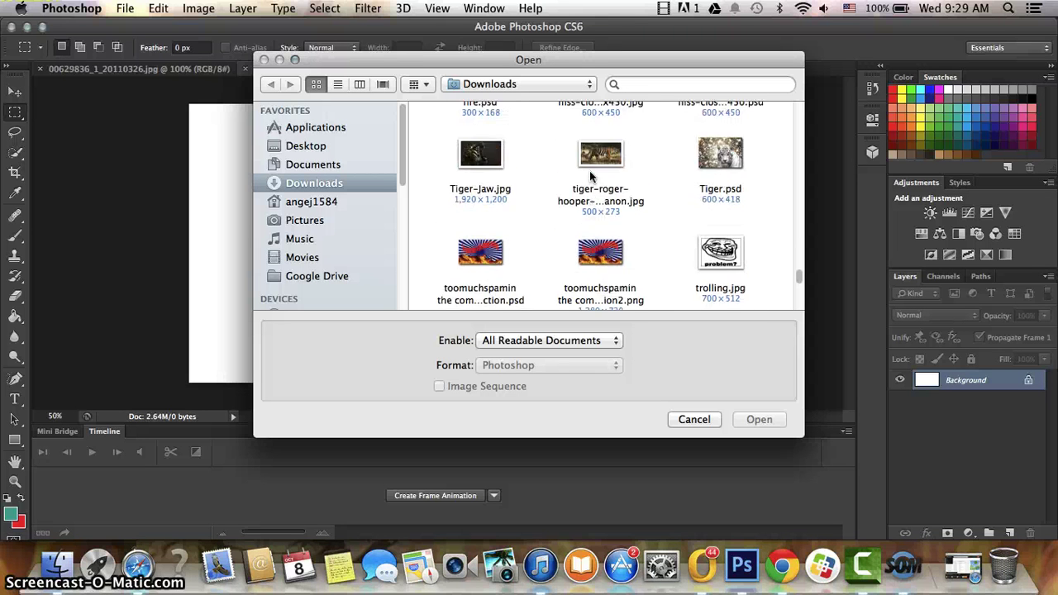
scroll(590, 175, down, 3)
scroll(590, 175, down, 3)
scroll(589, 170, down, 3)
scroll(589, 170, down, 3)
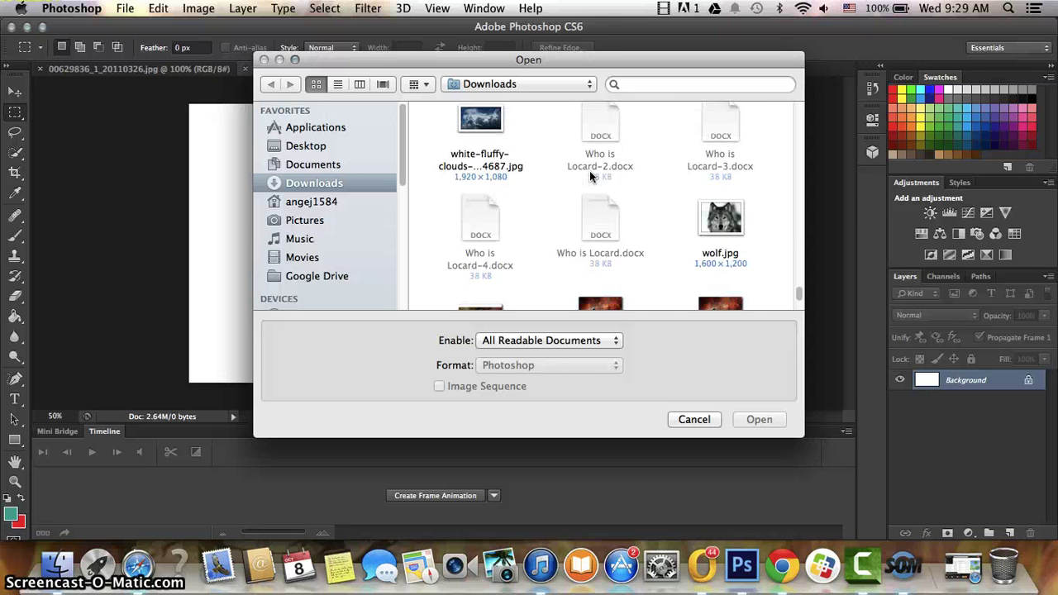
scroll(589, 170, up, 2)
click(466, 194)
double_click(463, 211)
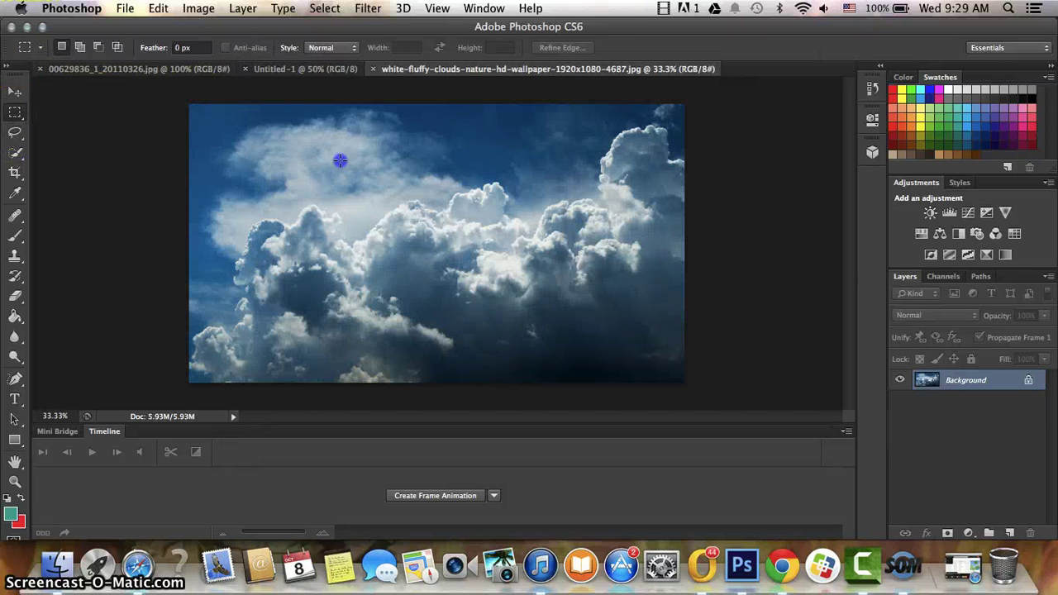
- Copy the whole clouds image and paste it into Untitled-1 as a new layer
drag(776, 413, 777, 414)
click(161, 8)
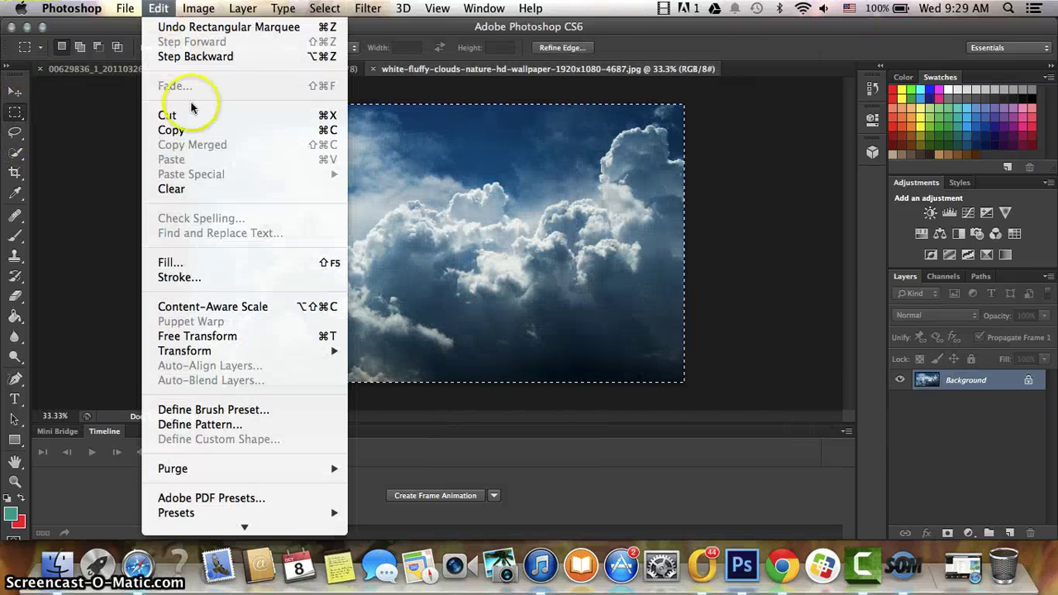
click(189, 131)
click(267, 72)
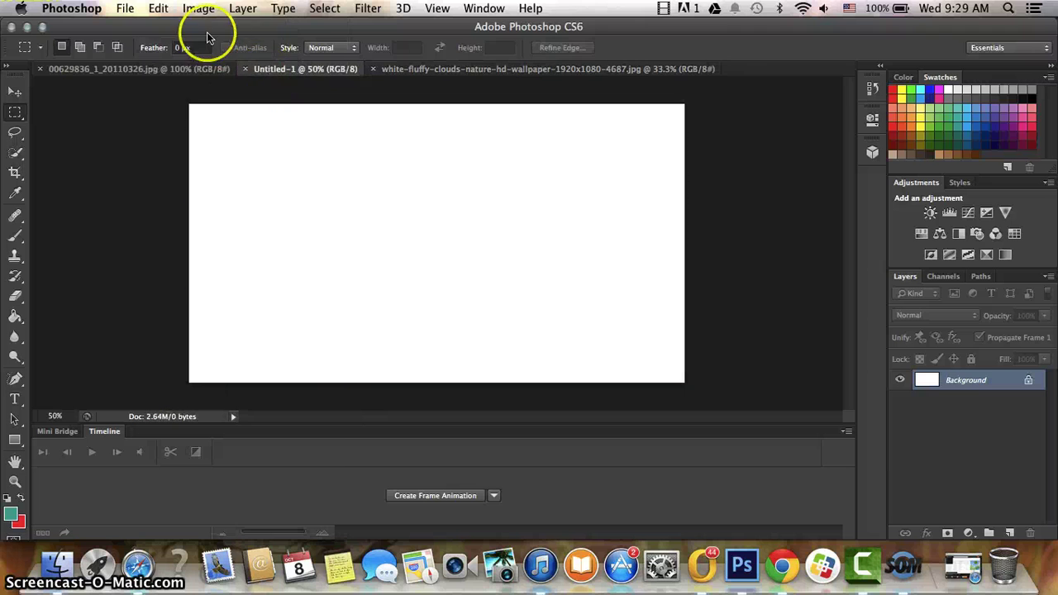
click(158, 8)
click(177, 158)
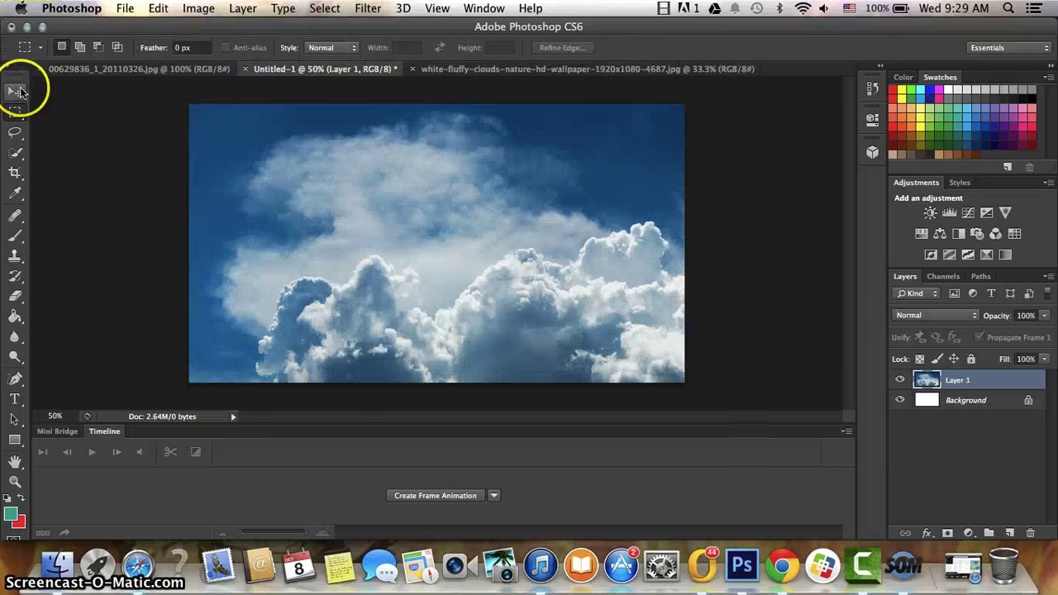
- Scale the pasted clouds to fill the canvas, apply it, and close the clouds document
click(18, 92)
drag(186, 108, 614, 338)
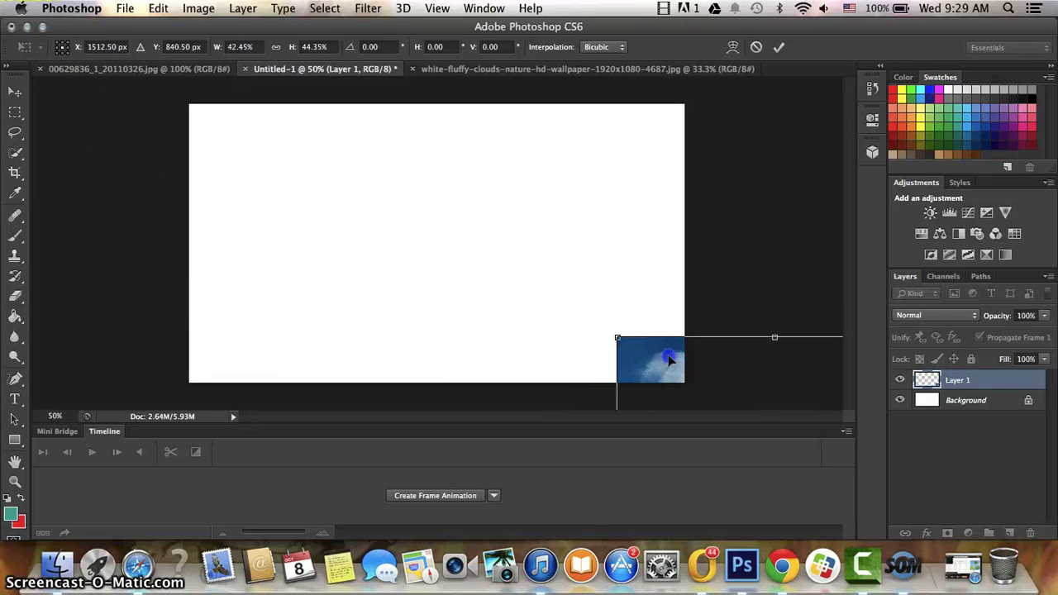
mouse_move(672, 358)
mouse_down()
mouse_move(325, 201)
mouse_move(244, 128)
mouse_up()
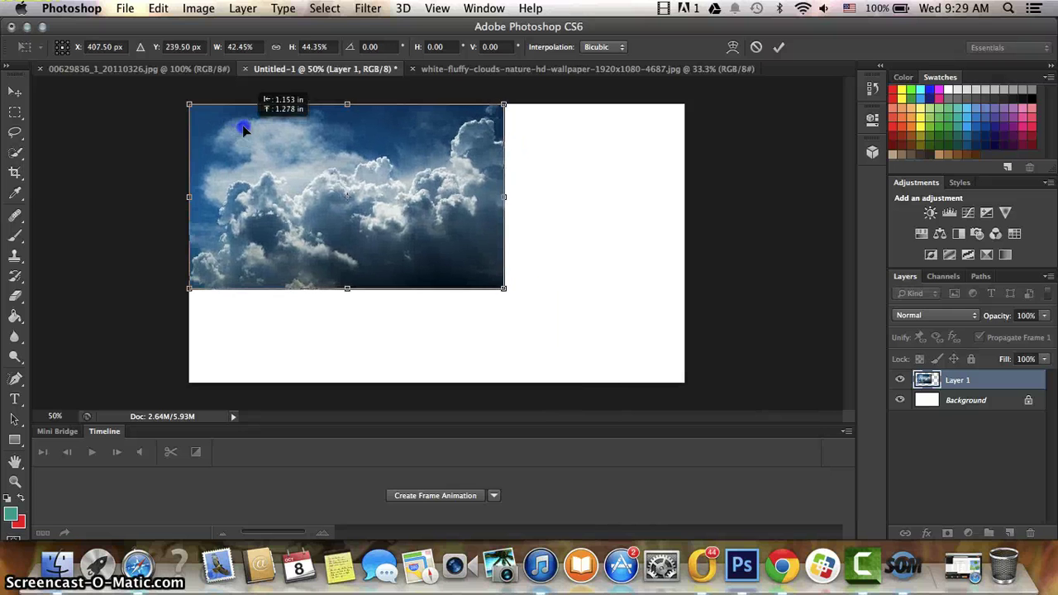
mouse_move(502, 291)
mouse_down()
mouse_move(699, 401)
mouse_move(682, 386)
mouse_up()
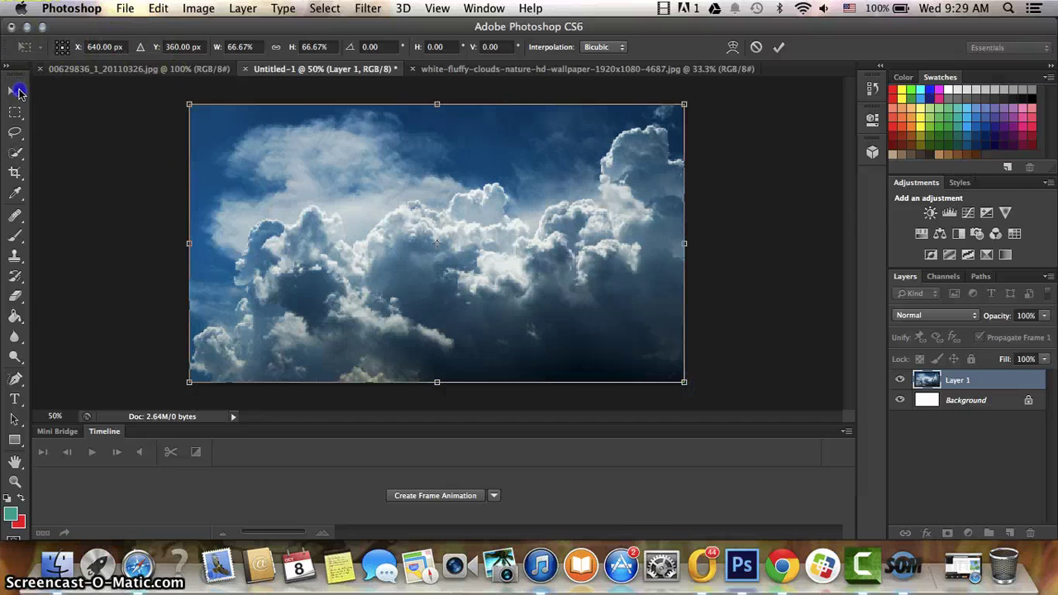
click(18, 91)
click(657, 215)
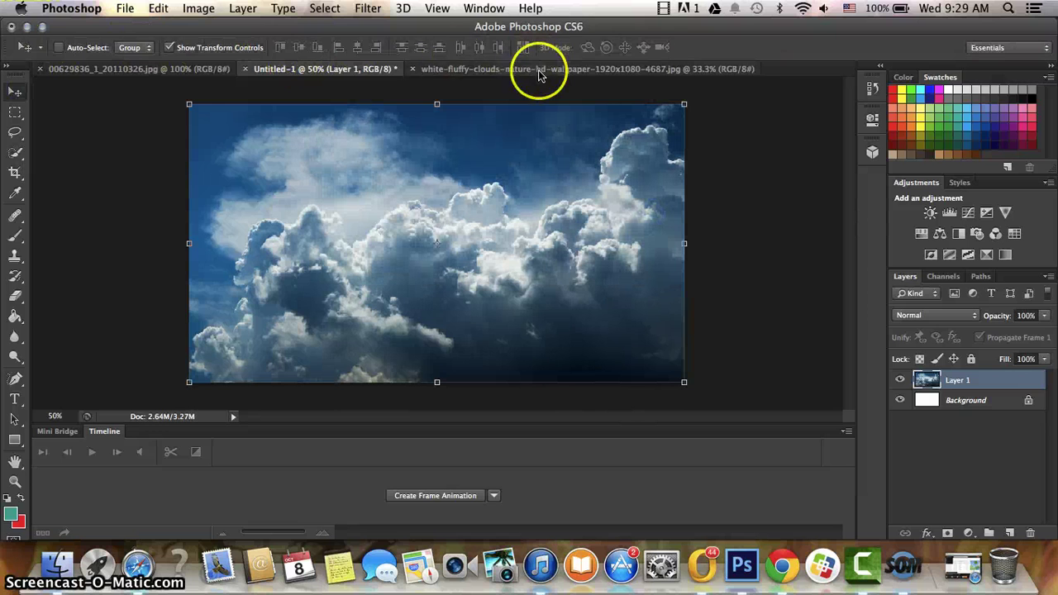
click(428, 68)
click(413, 68)
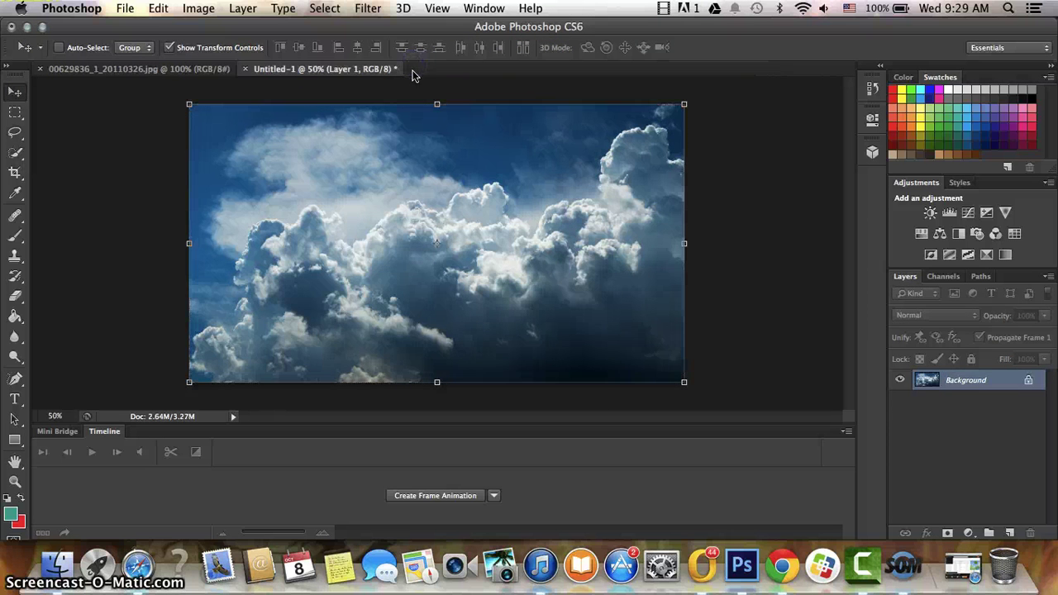
- Select and copy the entire grayscale portrait photo in its own document
click(140, 69)
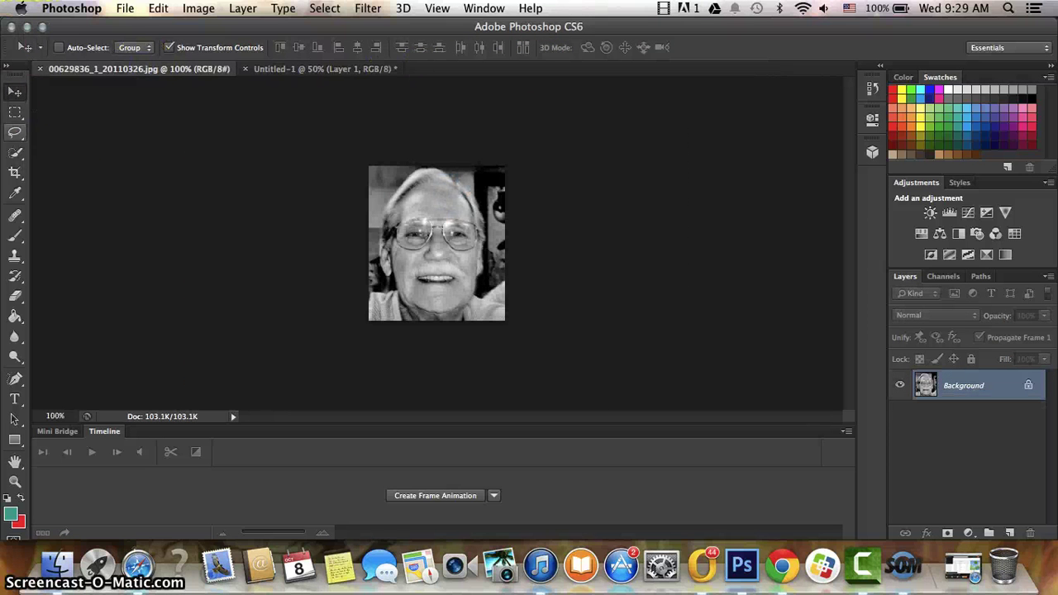
click(14, 112)
drag(368, 166, 503, 322)
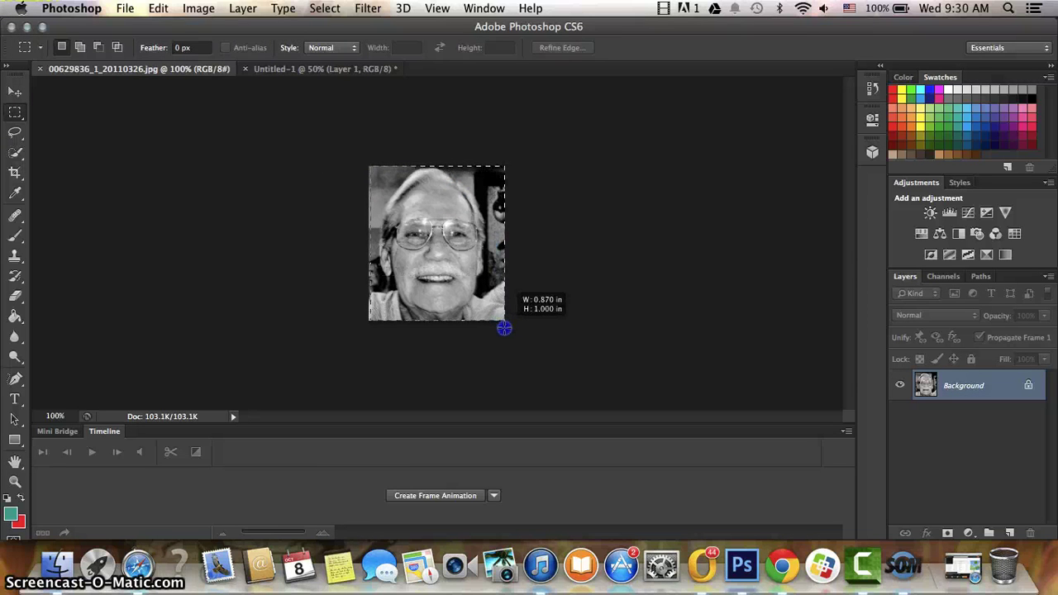
click(158, 8)
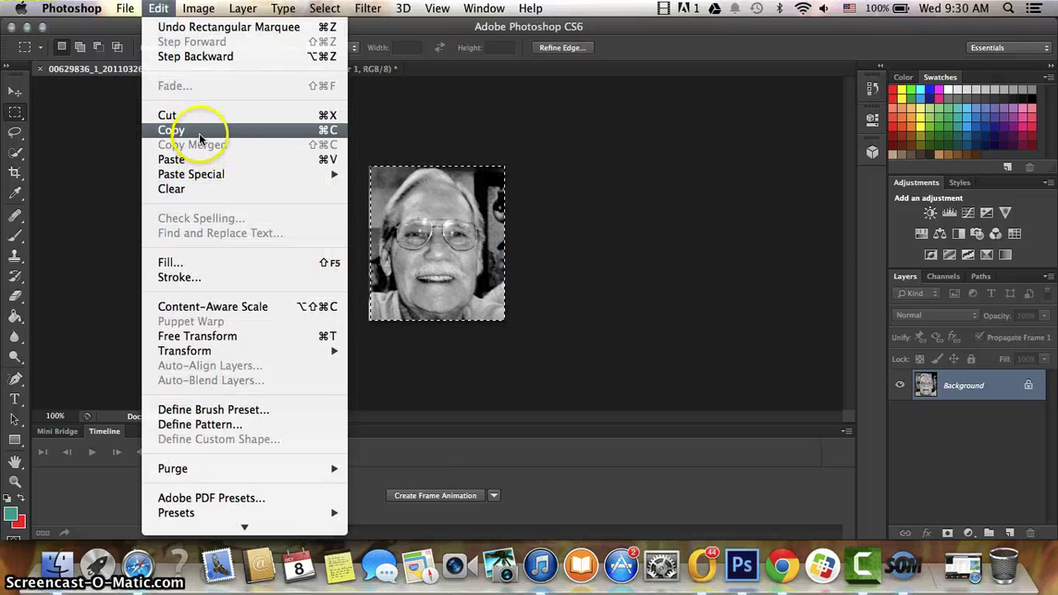
click(171, 130)
- Paste the portrait into Untitled-1 as Layer 2 above the clouds
click(276, 69)
click(158, 9)
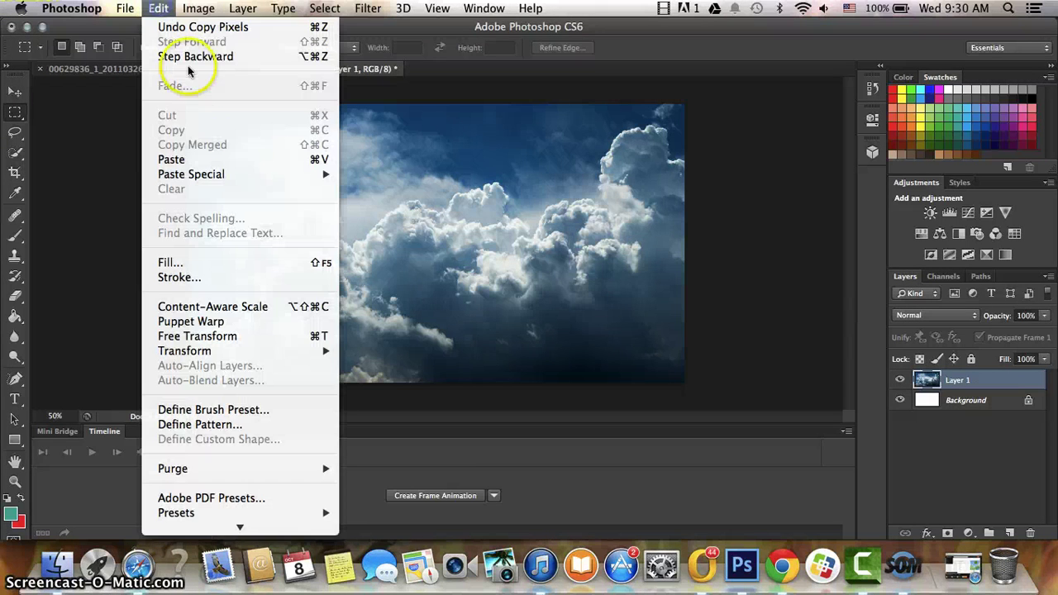
click(196, 156)
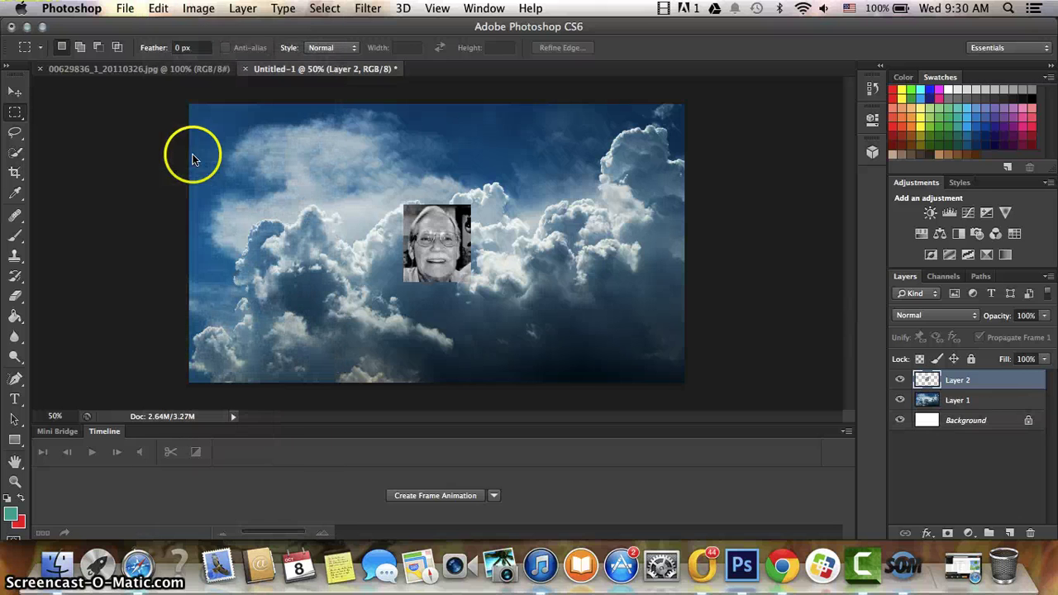
click(14, 91)
click(14, 132)
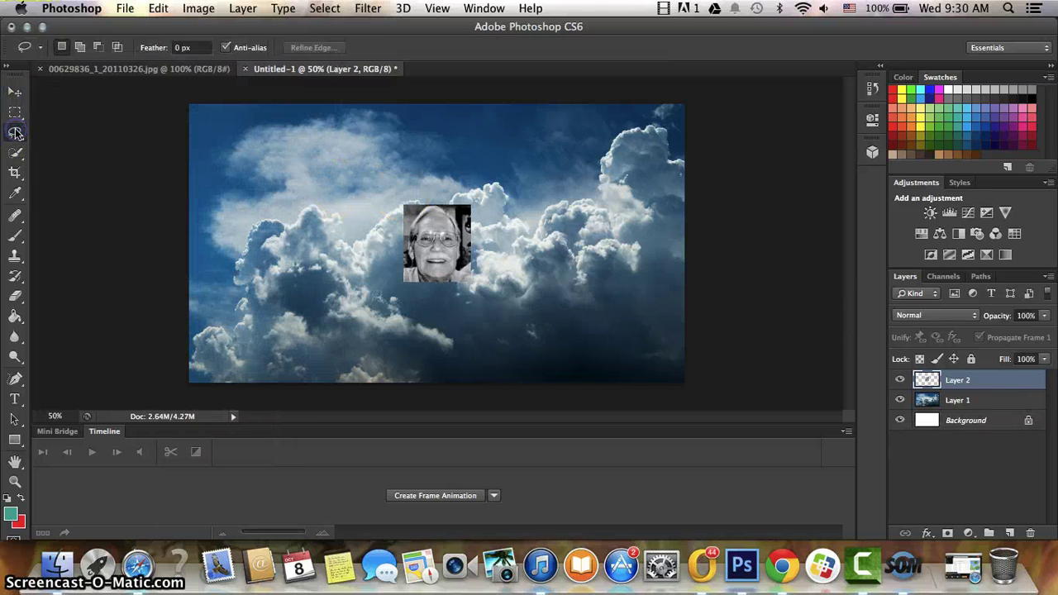
- Zoom in on the face edge and delete the grey patches above and beside the head
click(15, 482)
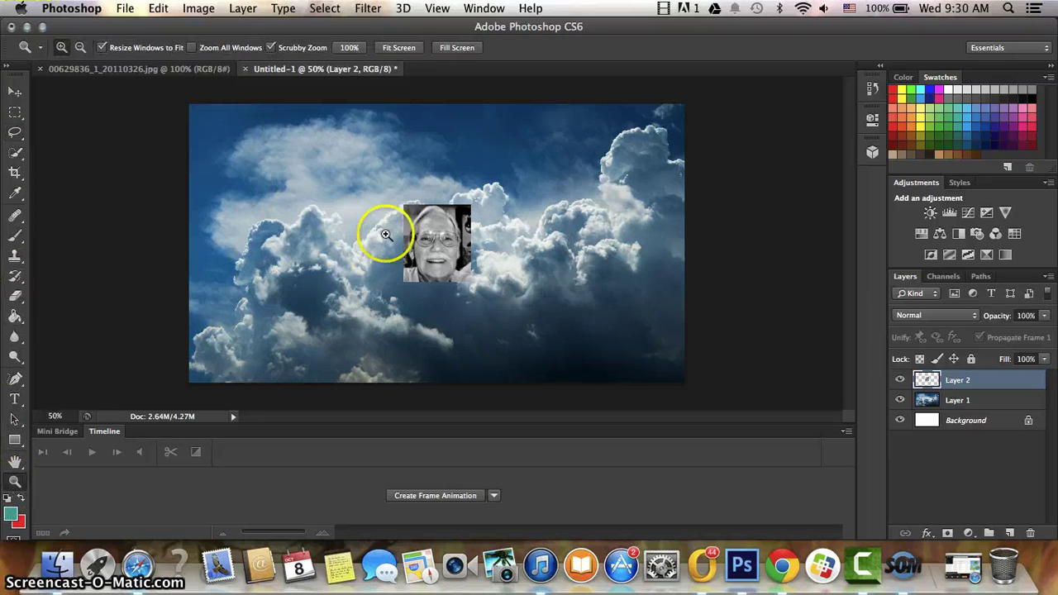
drag(392, 237, 528, 240)
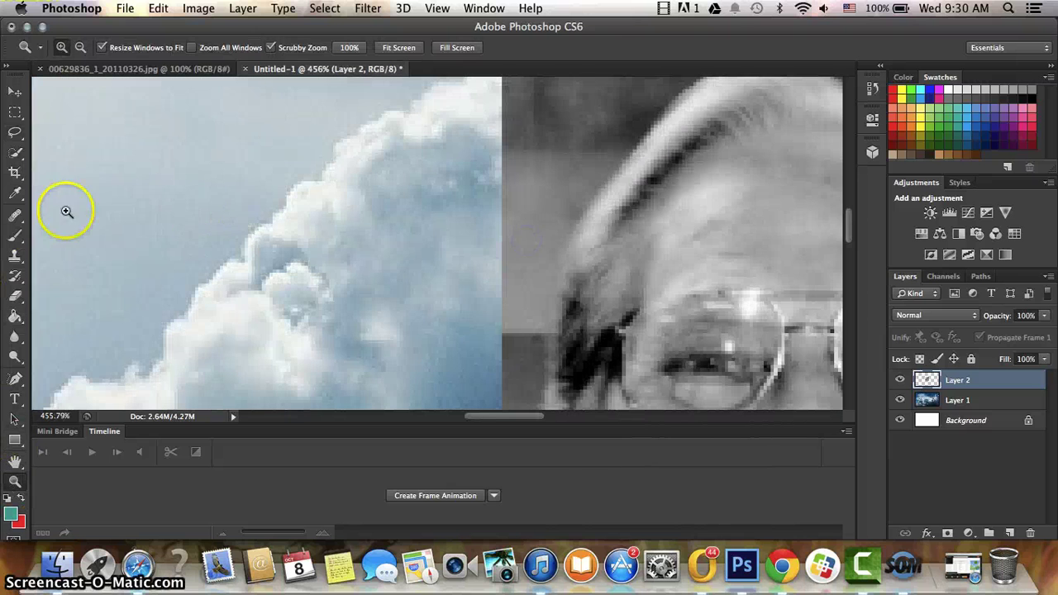
click(15, 132)
drag(550, 98, 478, 170)
scroll(479, 169, up, 1)
scroll(478, 169, right, 1)
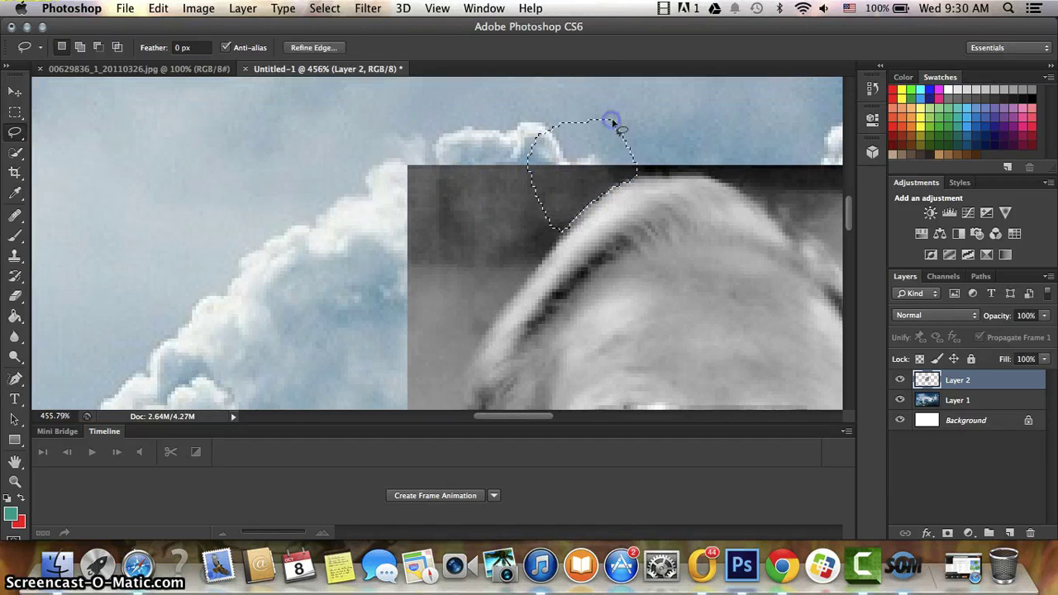
drag(531, 178, 613, 123)
drag(558, 152, 637, 97)
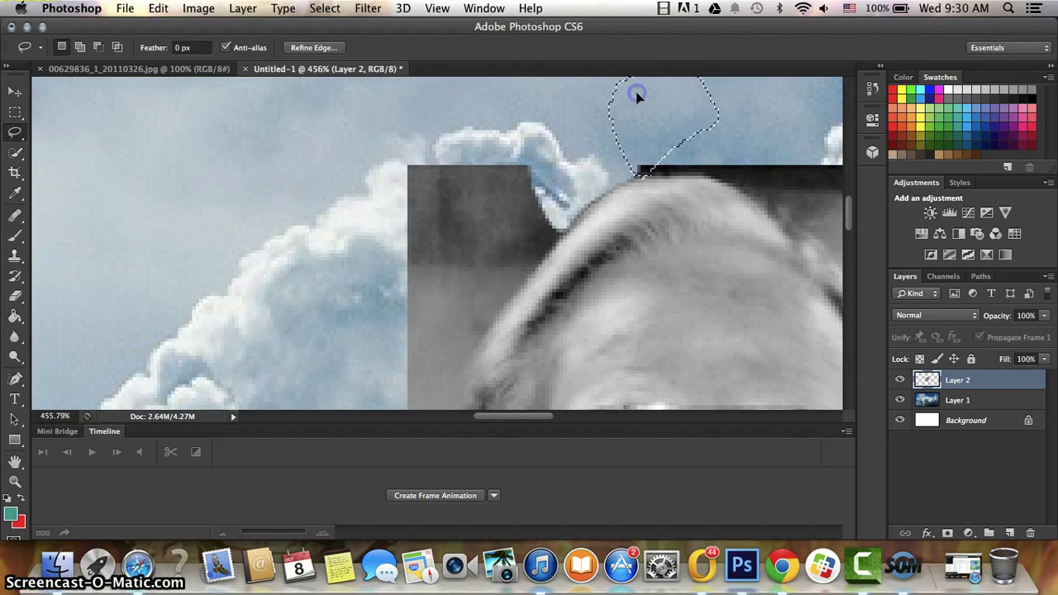
mouse_move(543, 207)
mouse_down()
mouse_move(570, 237)
mouse_move(554, 242)
mouse_up()
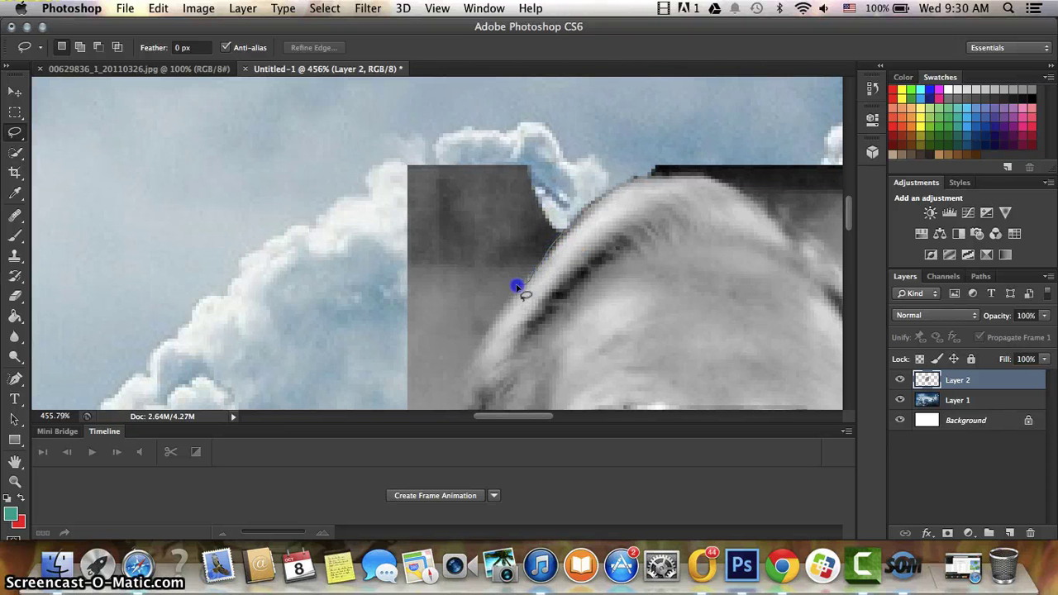
drag(483, 133, 528, 116)
key(Delete)
key(ctrl+d)
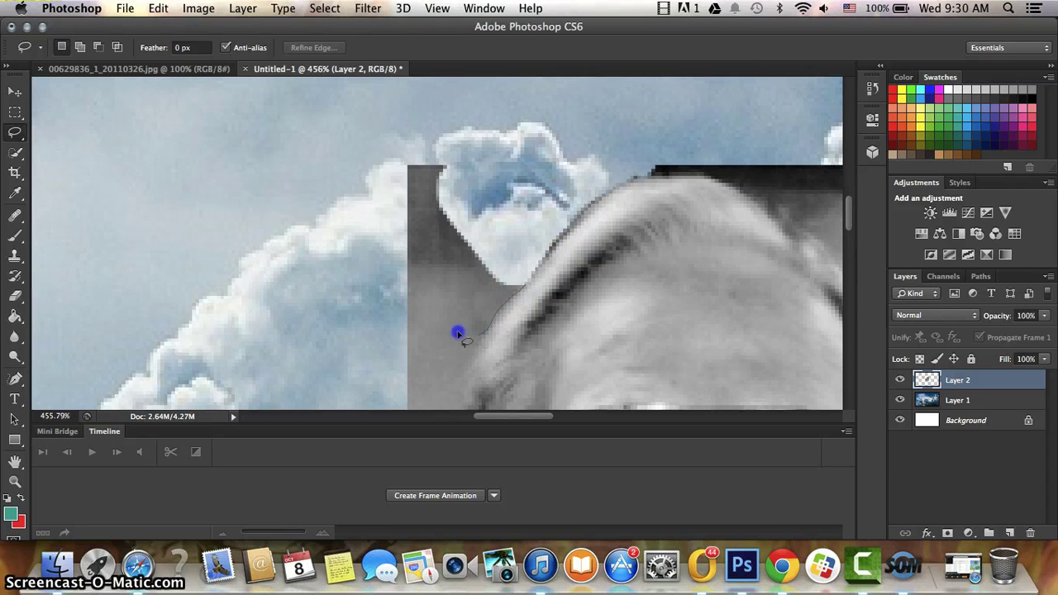
- Delete the remaining grey patch along the head and cloud edge, dismissing the warnings
drag(454, 161, 463, 166)
key(Delete)
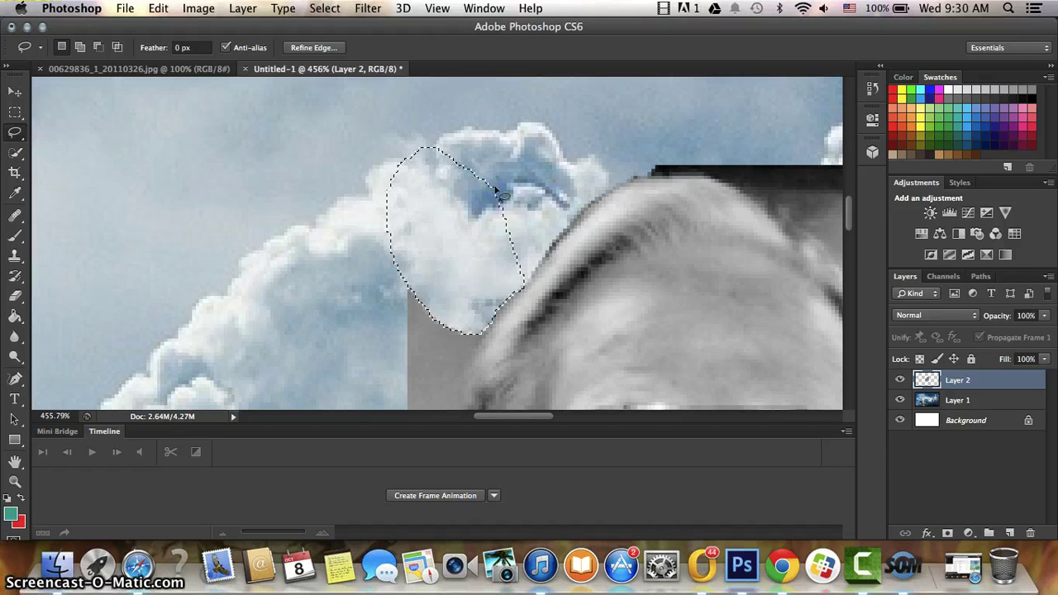
click(634, 219)
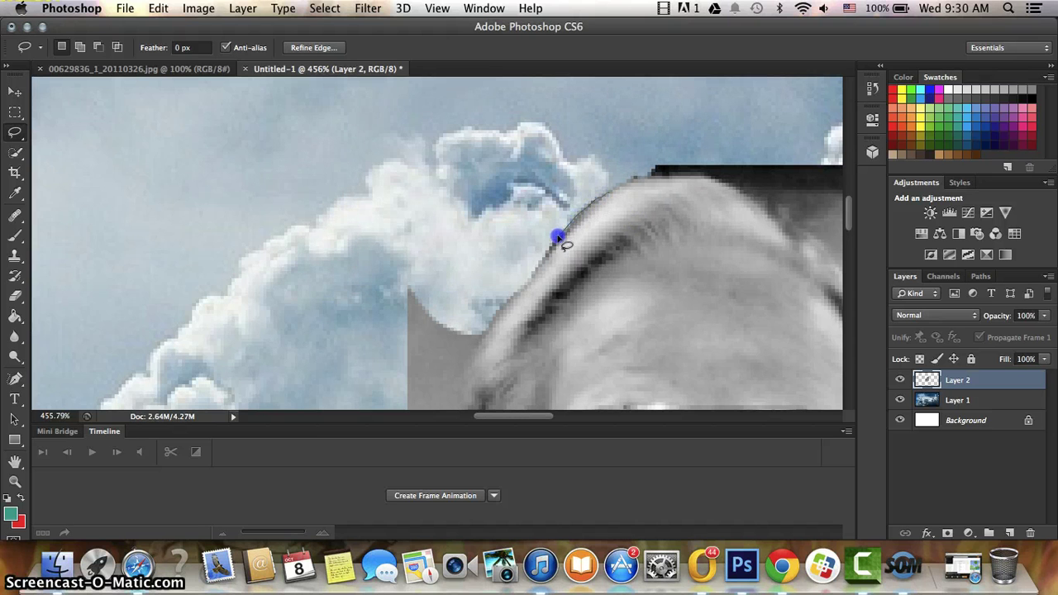
drag(542, 254, 577, 189)
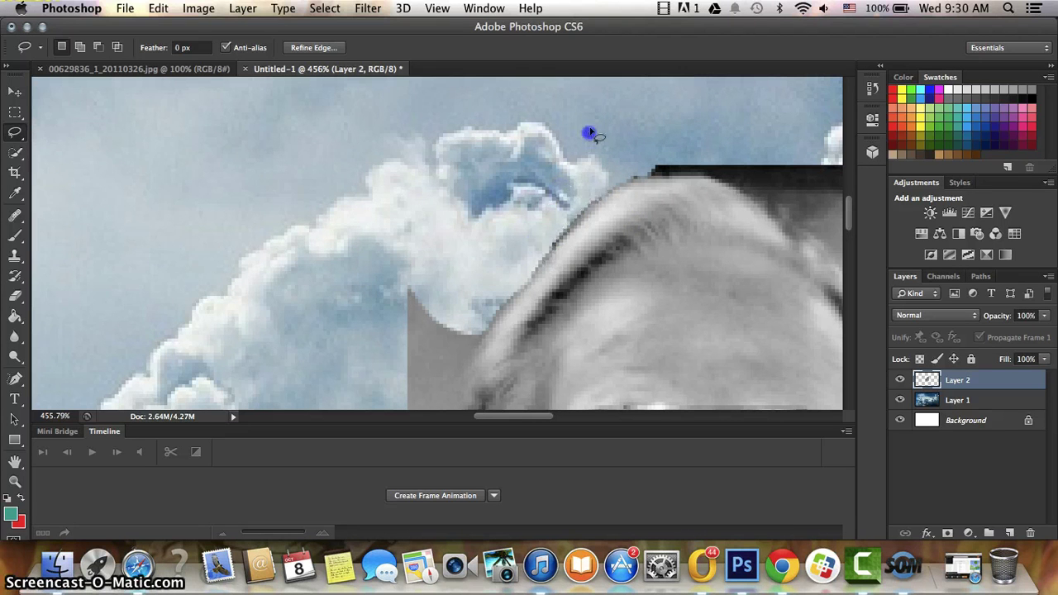
key(Delete)
click(636, 218)
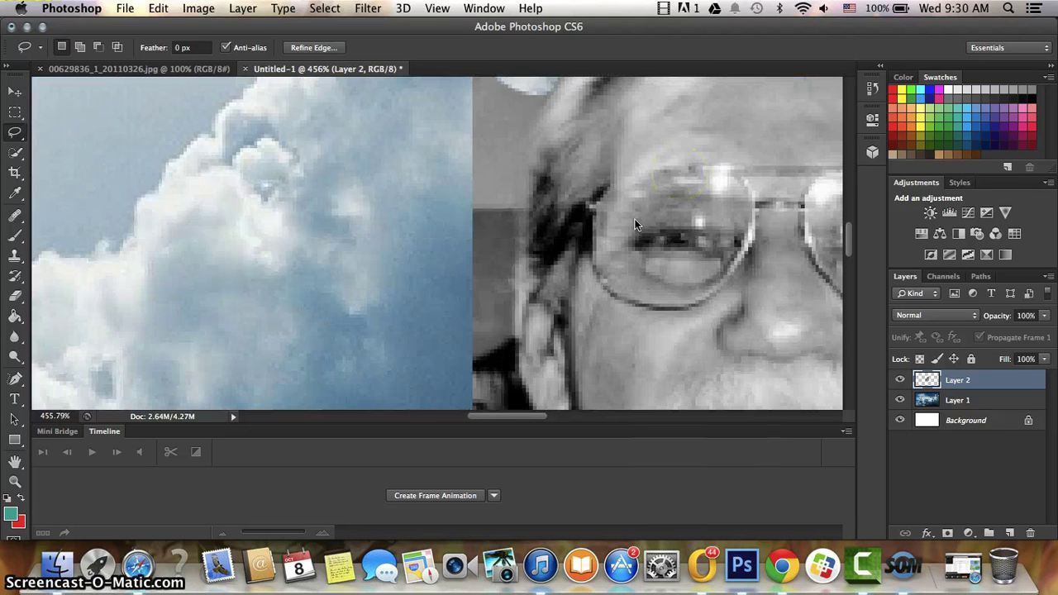
- Erase the grey background beside the face and deselect
scroll(634, 218, up, 5)
scroll(633, 218, left, 5)
mouse_move(633, 173)
mouse_down()
mouse_move(639, 164)
mouse_move(630, 176)
mouse_up()
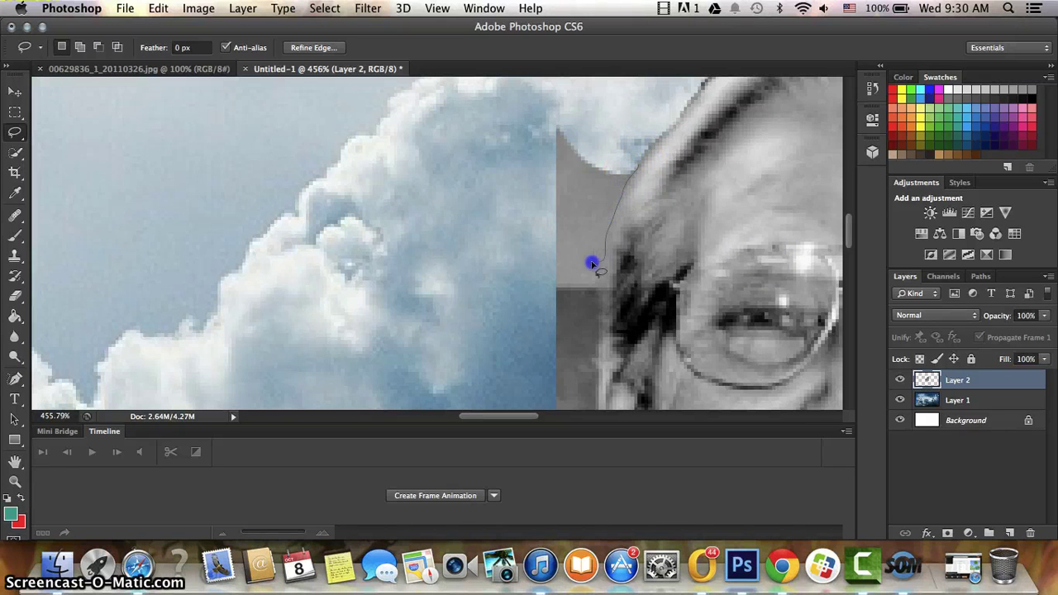
drag(582, 117, 584, 117)
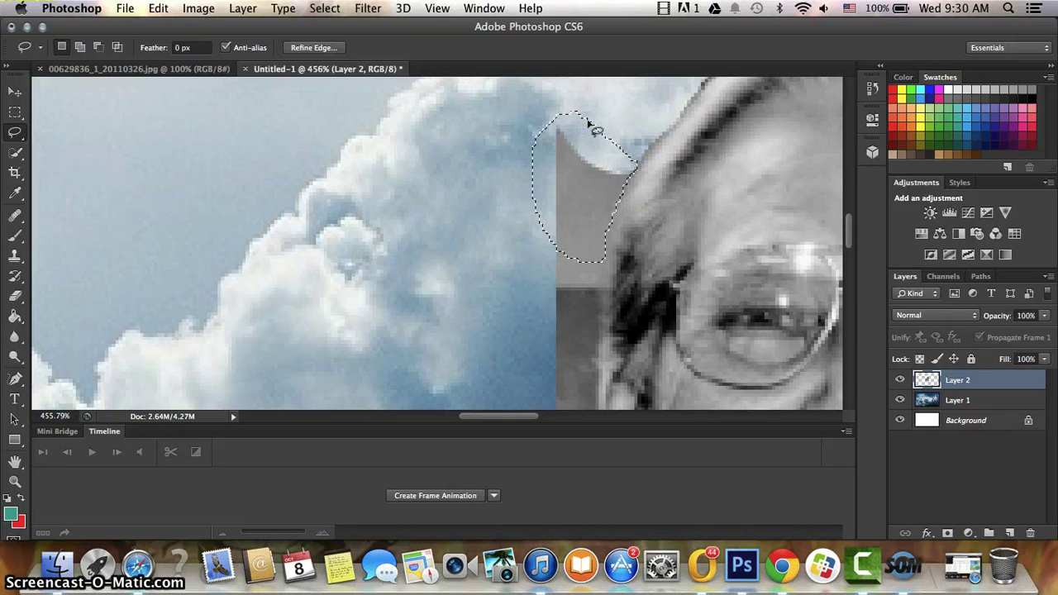
key(Delete)
click(593, 166)
- Delete the stray hair and face remnant along the shoulder line
scroll(661, 141, down, 10)
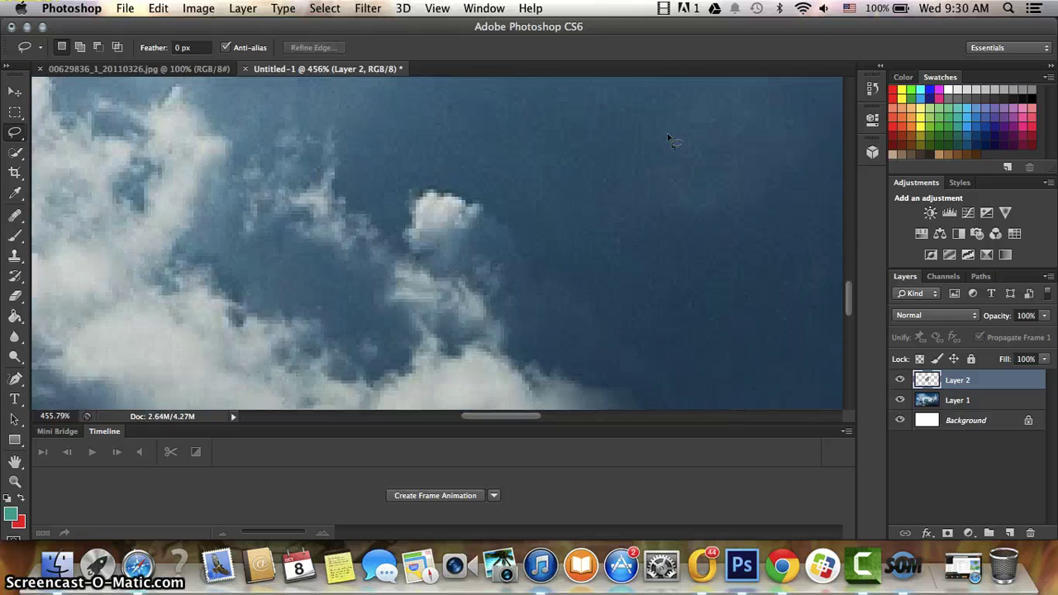
scroll(653, 165, up, 5)
scroll(641, 180, left, 2)
scroll(641, 180, left, 4)
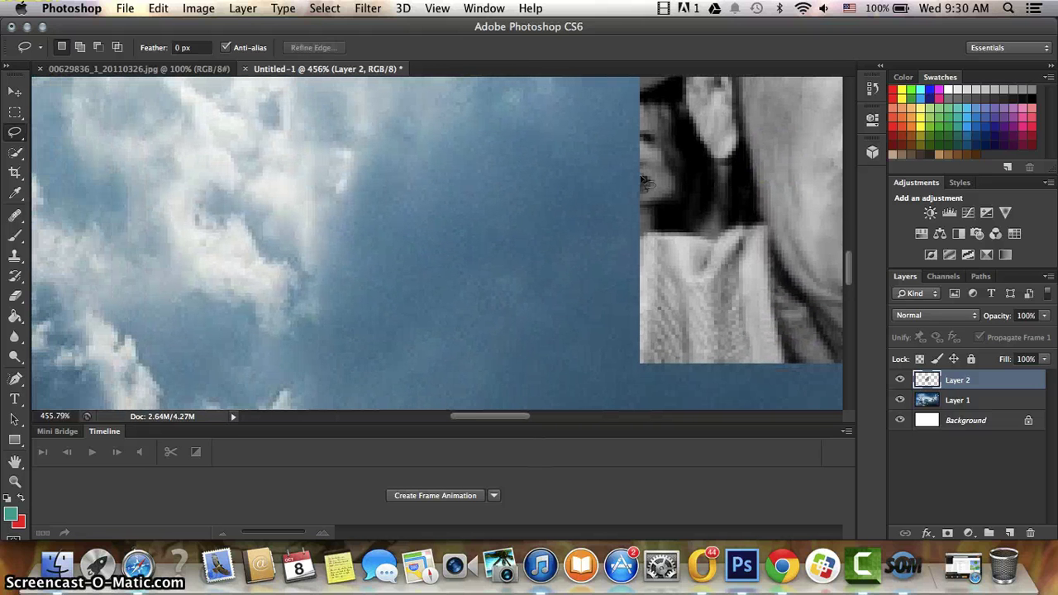
drag(741, 147, 712, 157)
drag(685, 239, 707, 241)
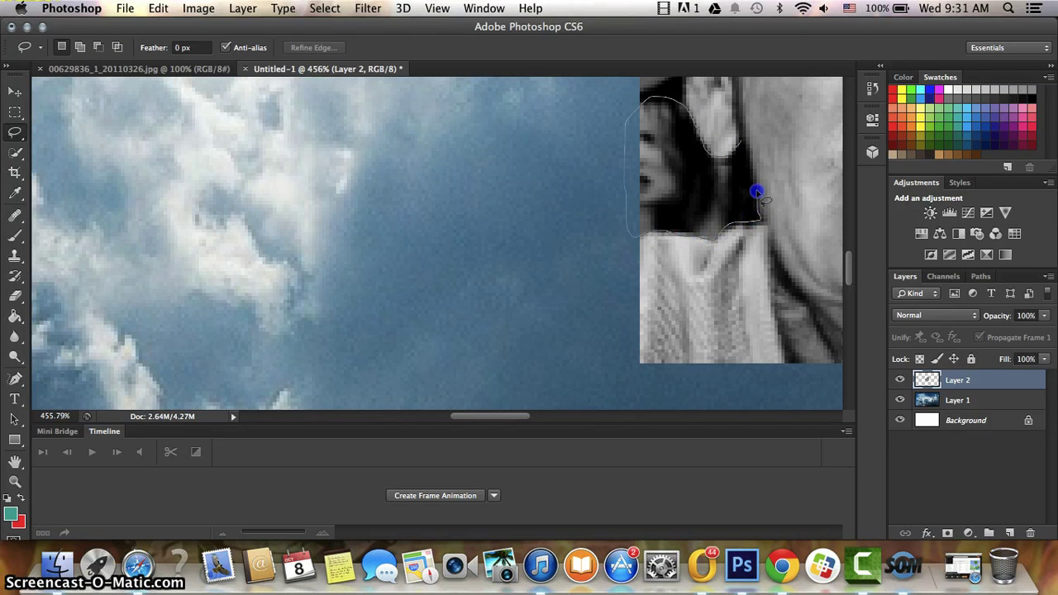
drag(757, 191, 756, 192)
key(Delete)
key(ctrl+d)
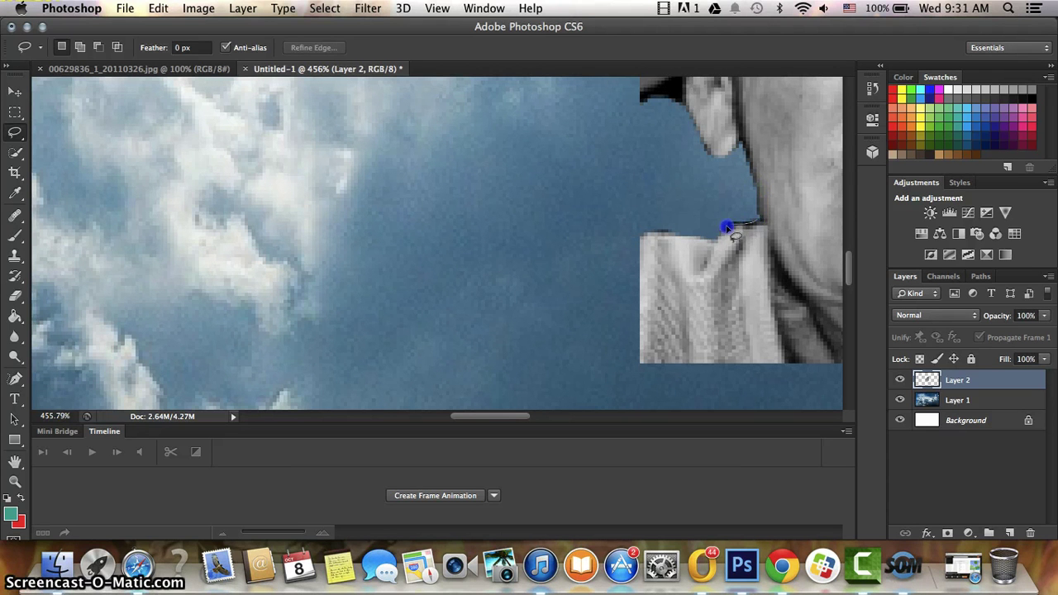
- Delete the grey strip beside the face and outline the remaining grey block
mouse_move(760, 204)
mouse_down()
mouse_move(747, 226)
mouse_move(767, 227)
mouse_up()
scroll(764, 191, up, 10)
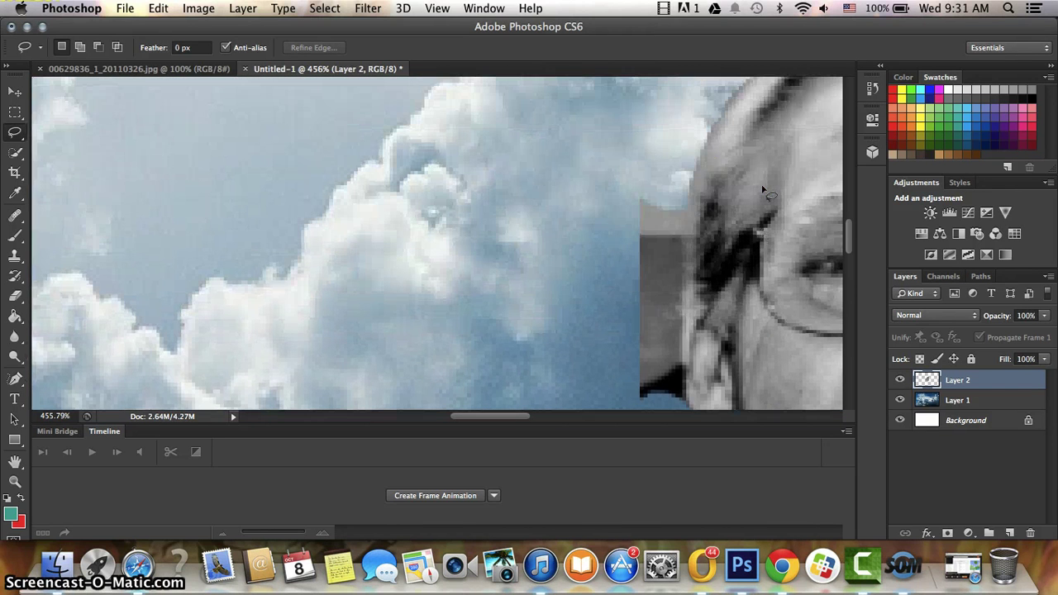
mouse_move(704, 188)
mouse_down()
mouse_move(686, 219)
mouse_move(685, 403)
mouse_up()
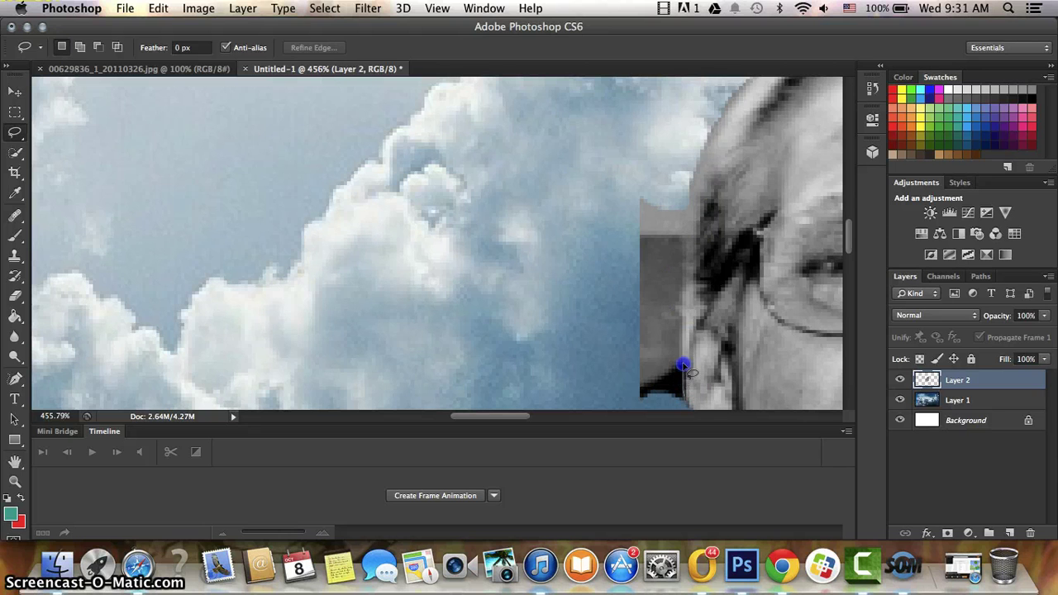
mouse_move(622, 372)
mouse_down()
mouse_move(626, 393)
mouse_move(658, 355)
mouse_move(661, 367)
mouse_up()
key(Delete)
click(661, 367)
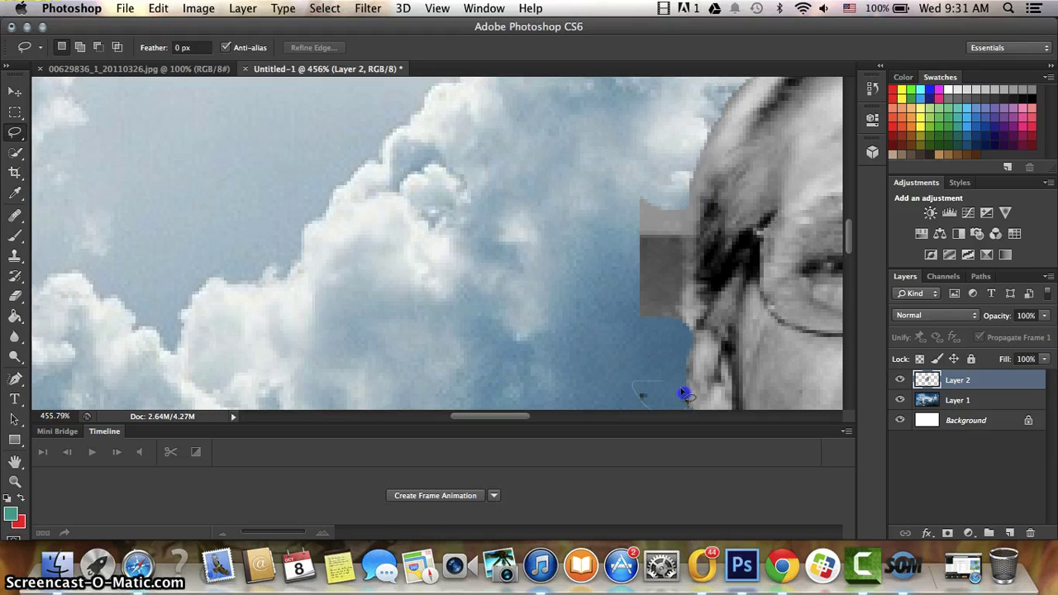
drag(690, 206, 686, 266)
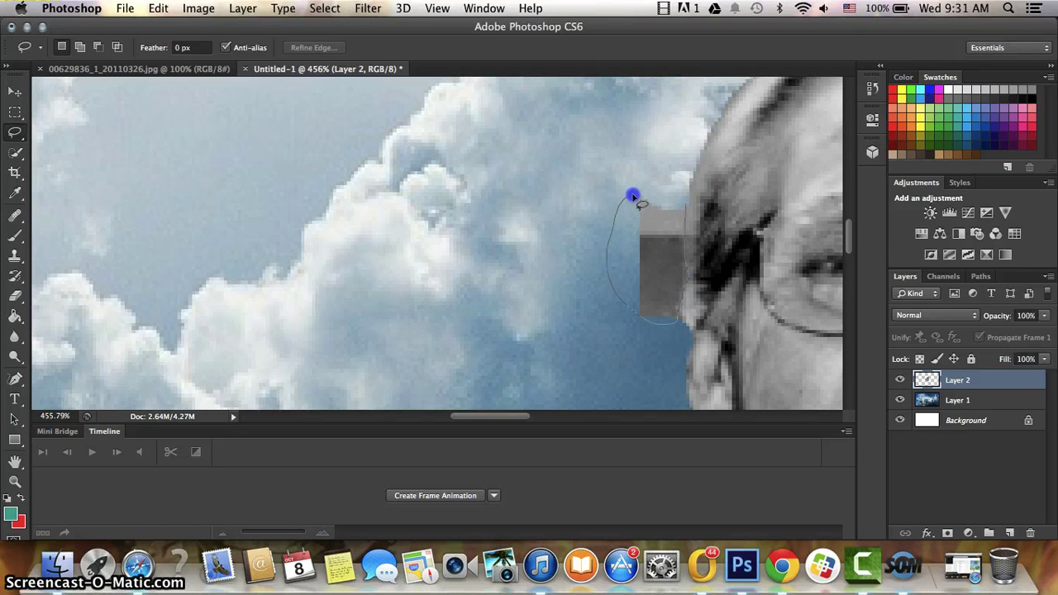
drag(633, 198, 634, 199)
- Dismiss the warning and delete the black pixels along the jaw edge
click(573, 242)
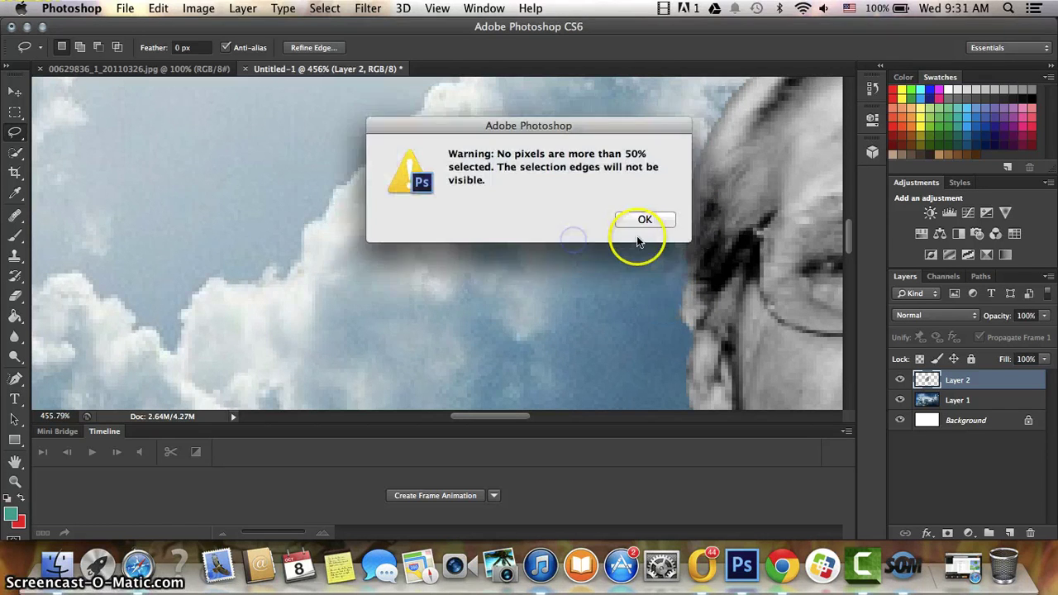
click(645, 222)
scroll(648, 227, right, 5)
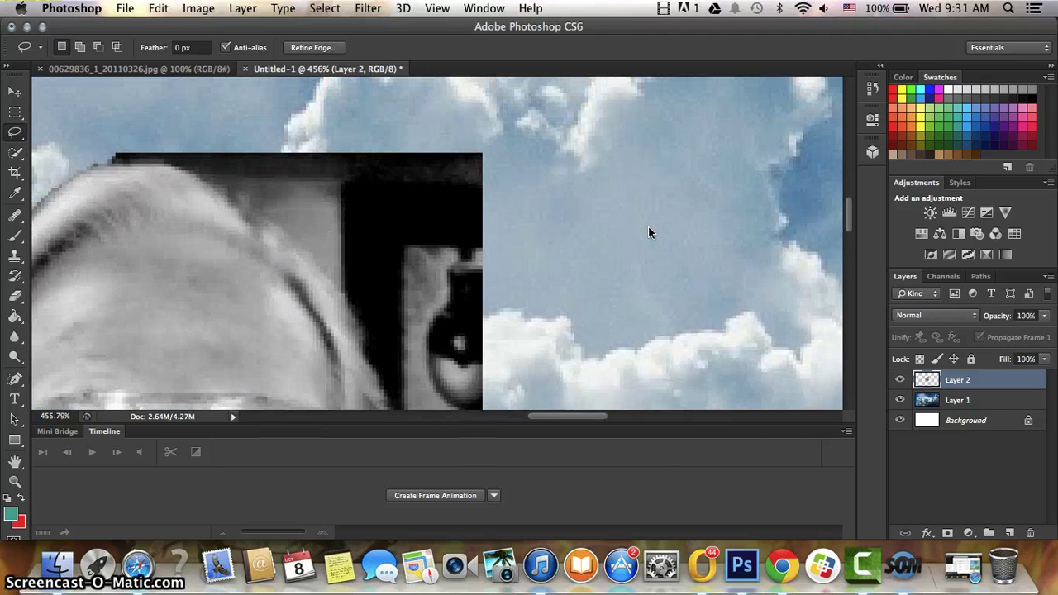
click(240, 249)
click(360, 324)
drag(351, 305, 324, 269)
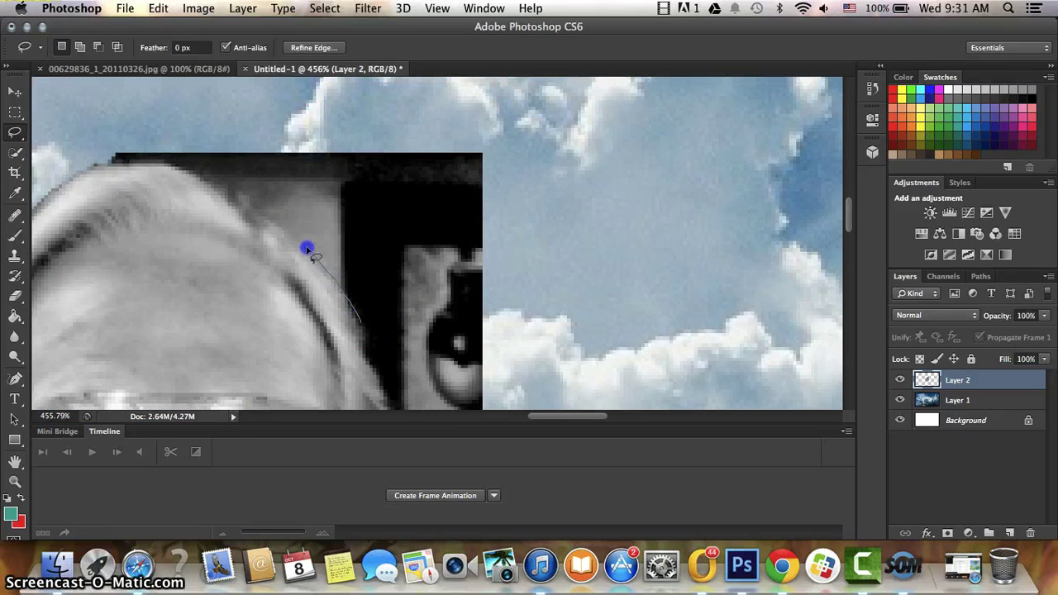
key(Delete)
mouse_move(538, 280)
mouse_down()
mouse_move(510, 300)
mouse_move(504, 238)
mouse_up()
click(504, 237)
- Delete the black block above the head and deselect
scroll(503, 236, up, 5)
scroll(502, 237, left, 5)
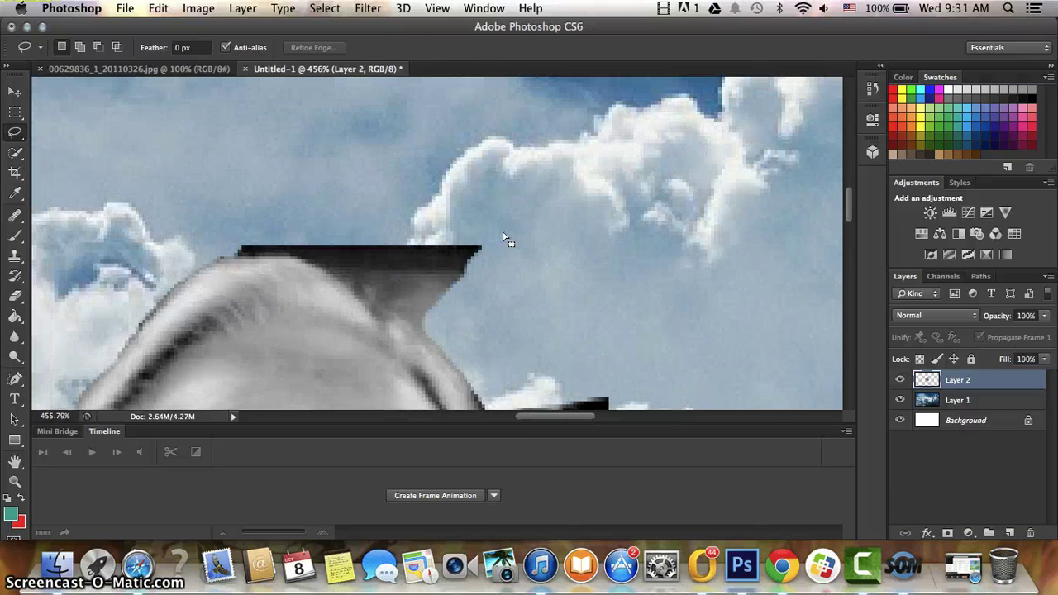
click(428, 334)
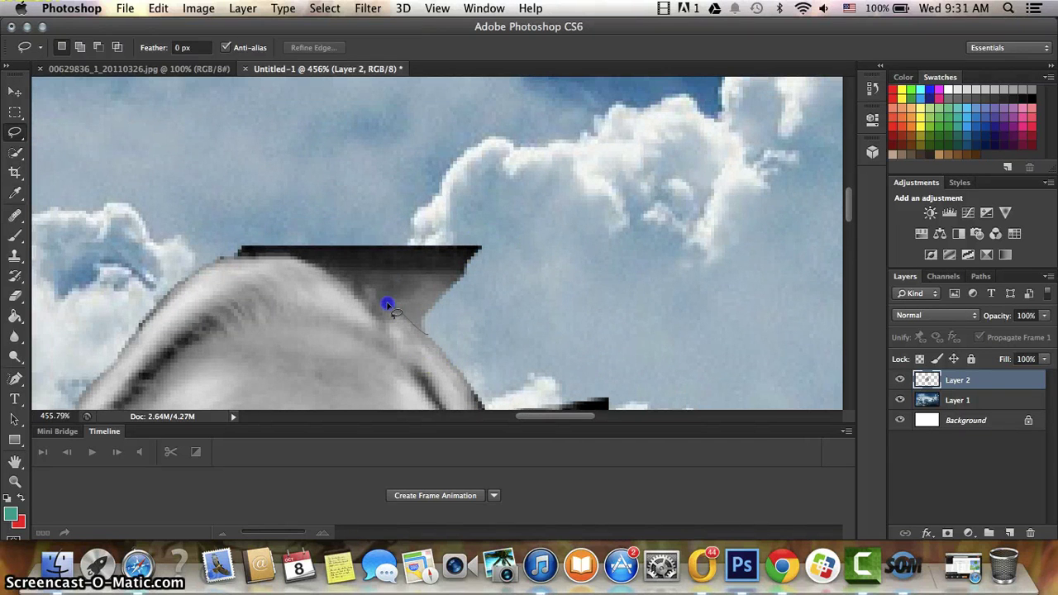
drag(472, 221, 515, 286)
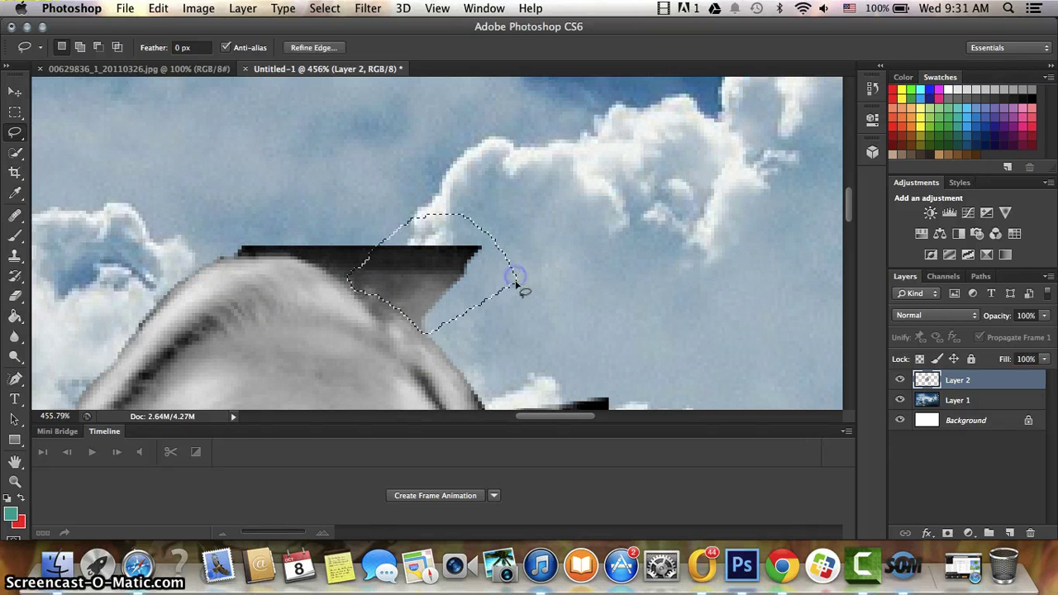
key(Delete)
click(515, 288)
scroll(515, 288, left, 3)
scroll(496, 293, up, 3)
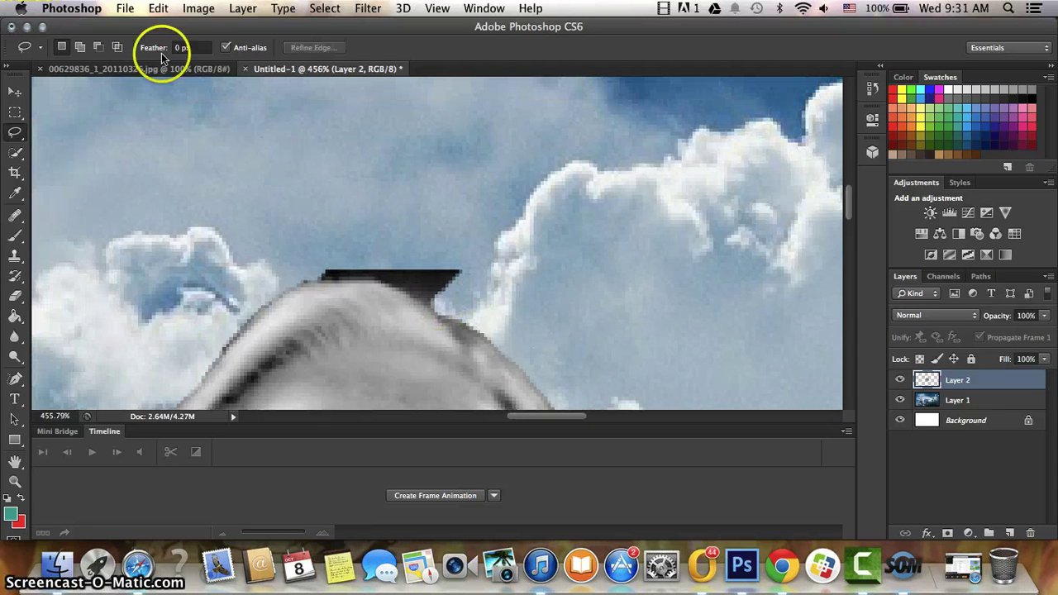
click(121, 13)
click(149, 187)
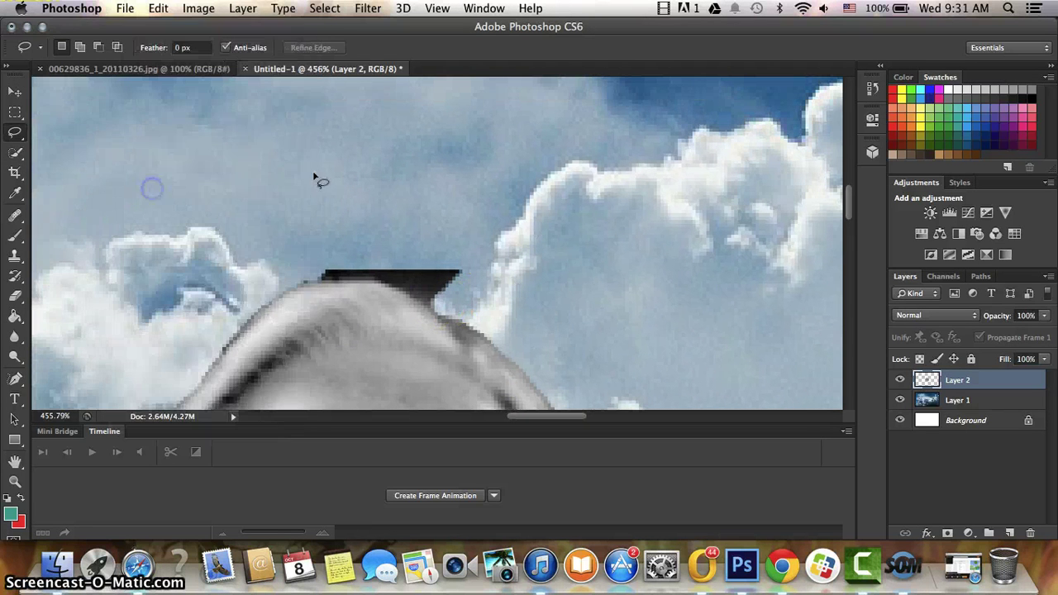
- Save the composite in Downloads as Rip Grandpa.psd with maximum compatibility
text(Rip )
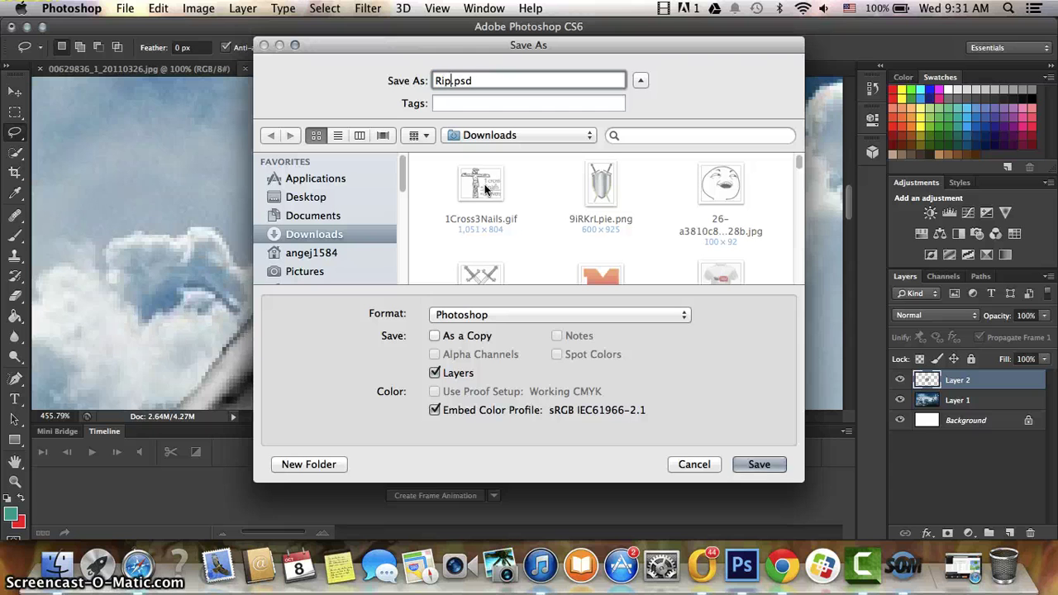
text(Grandpa)
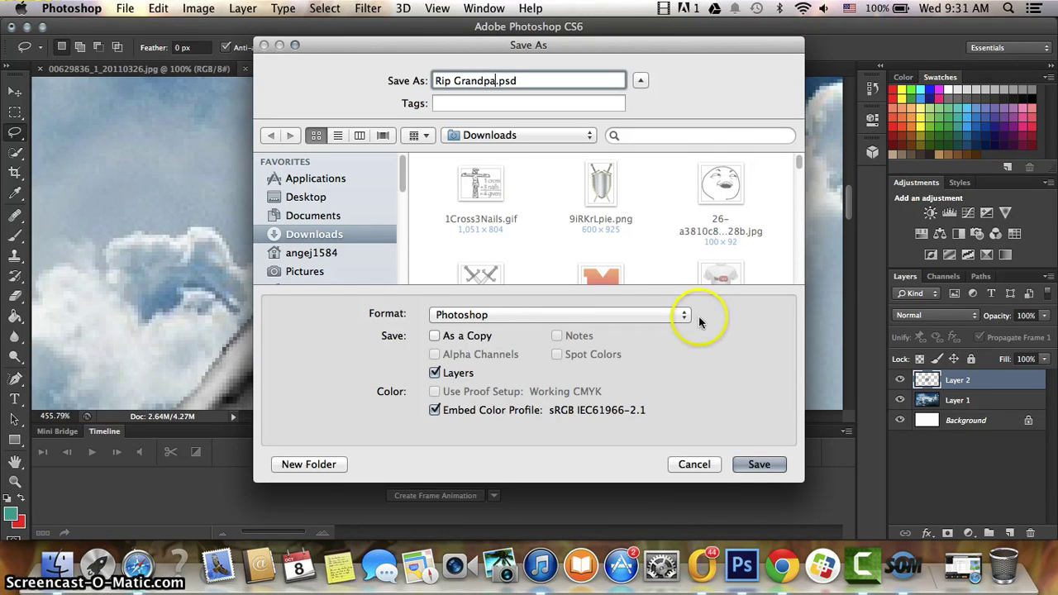
click(759, 464)
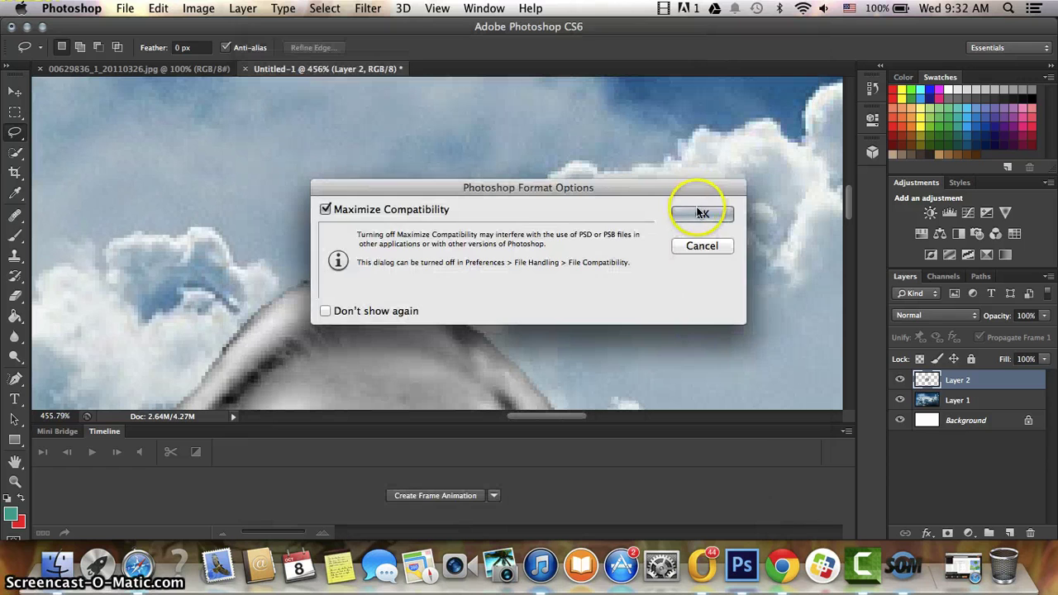
click(701, 214)
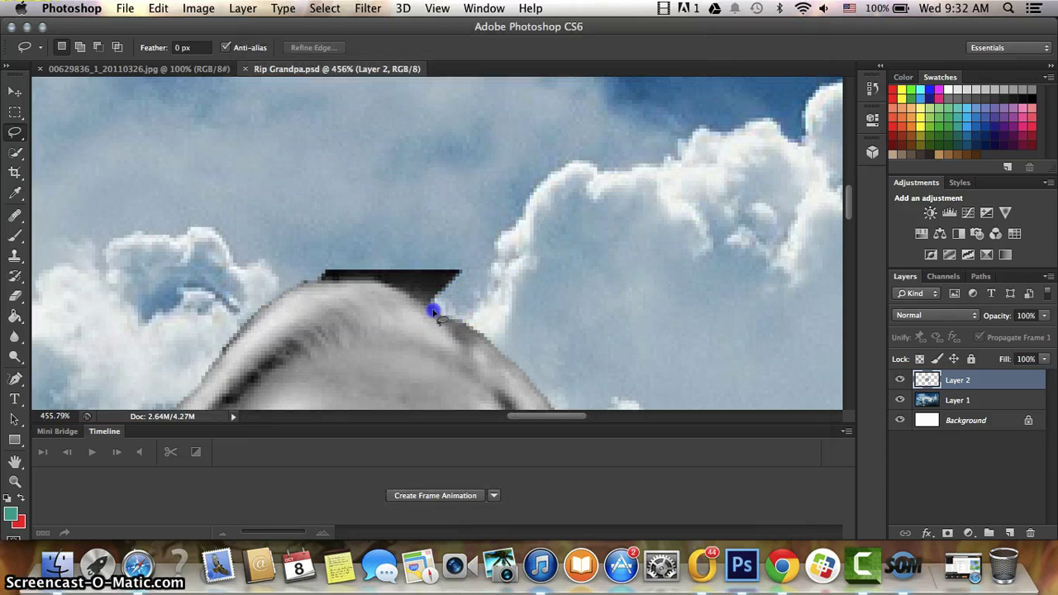
- Remove the dark sliver above the head
drag(369, 280, 330, 275)
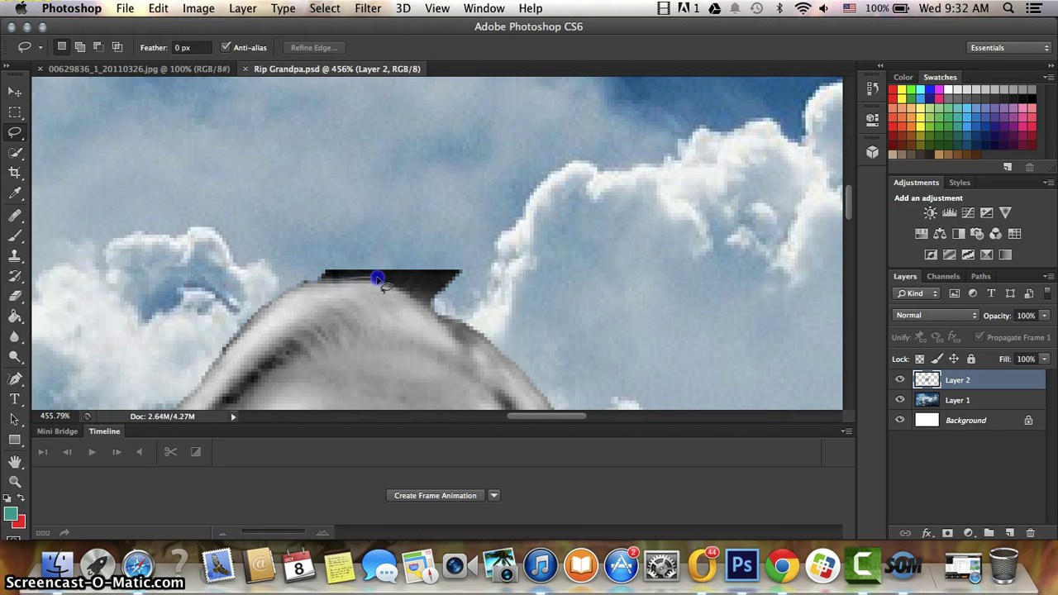
drag(397, 288, 422, 298)
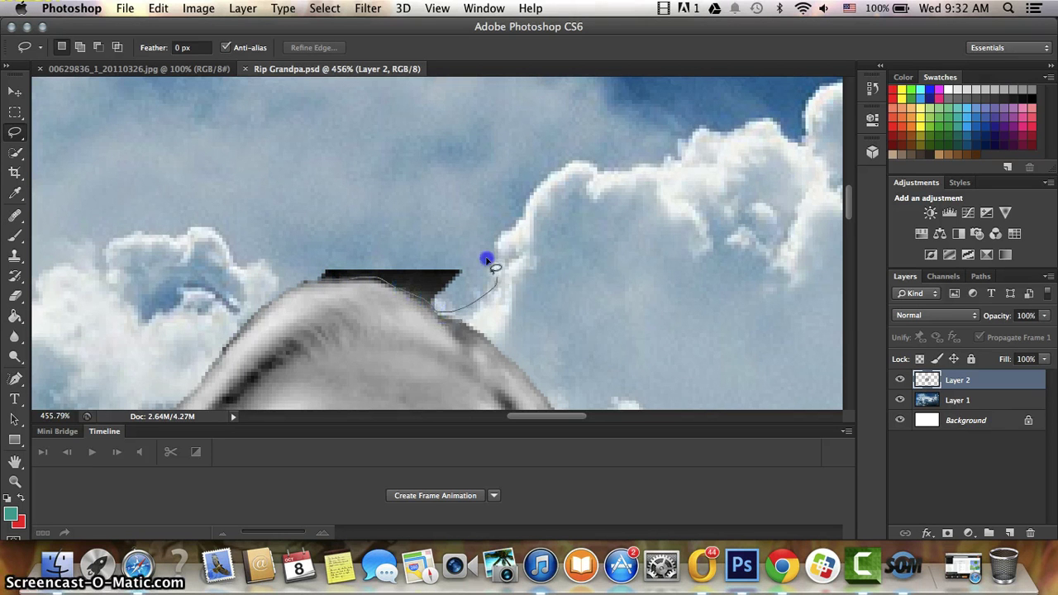
drag(309, 238, 314, 236)
click(314, 236)
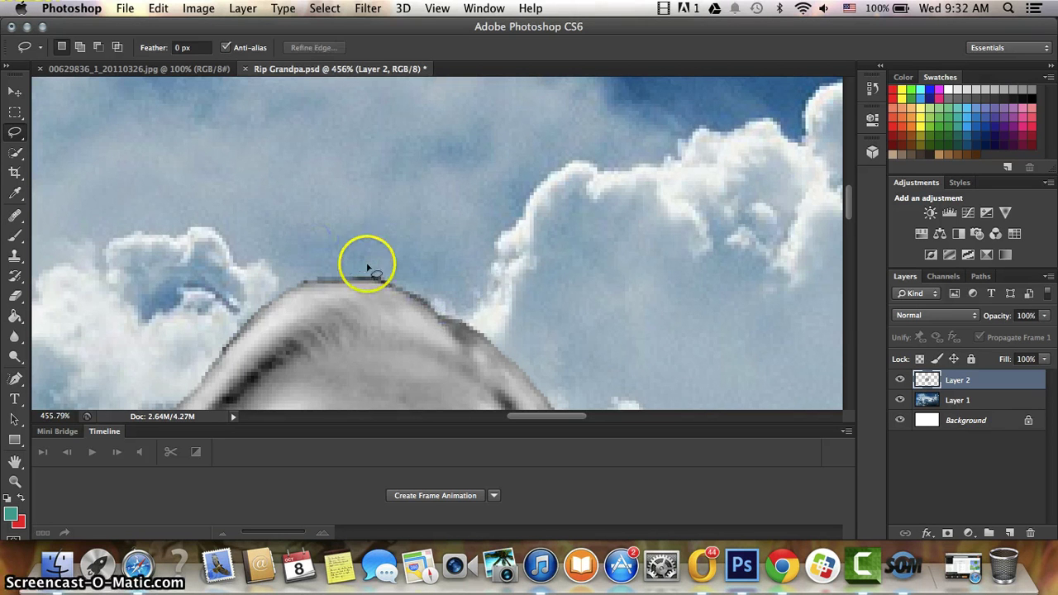
scroll(366, 260, down, 3)
scroll(366, 260, right, 4)
scroll(435, 273, down, 5)
scroll(435, 272, right, 5)
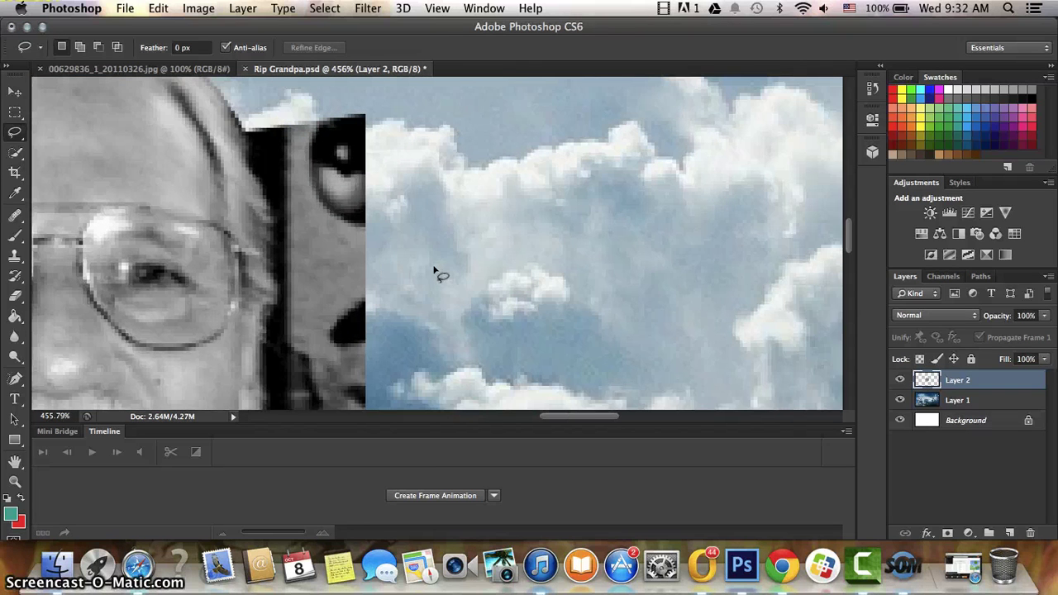
- Delete the dark areas beside the temple to reveal the sky
drag(285, 283, 285, 282)
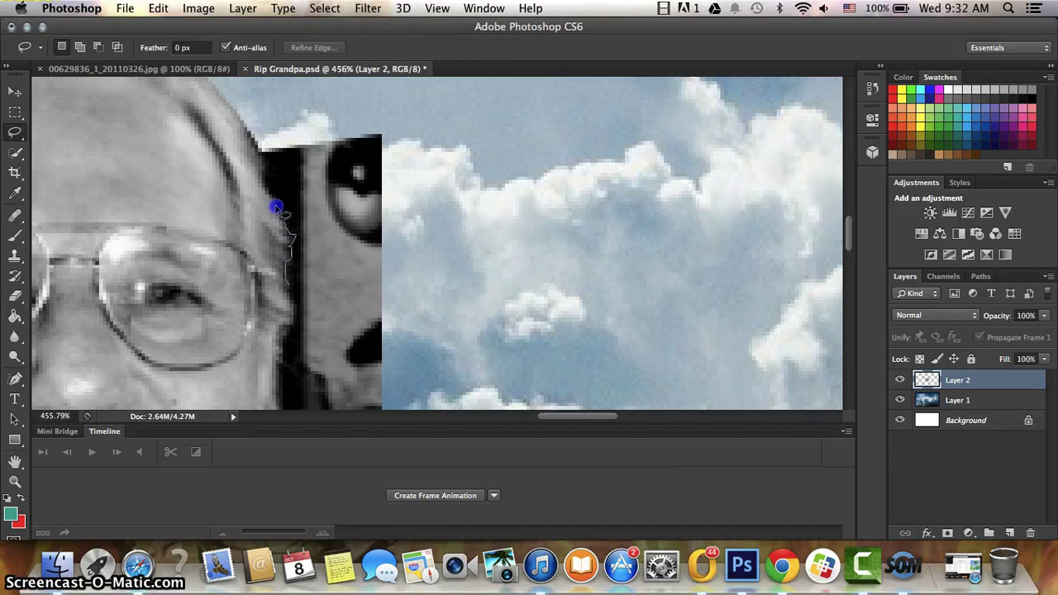
mouse_move(267, 190)
mouse_down()
mouse_move(248, 148)
mouse_move(289, 135)
mouse_move(343, 139)
mouse_up()
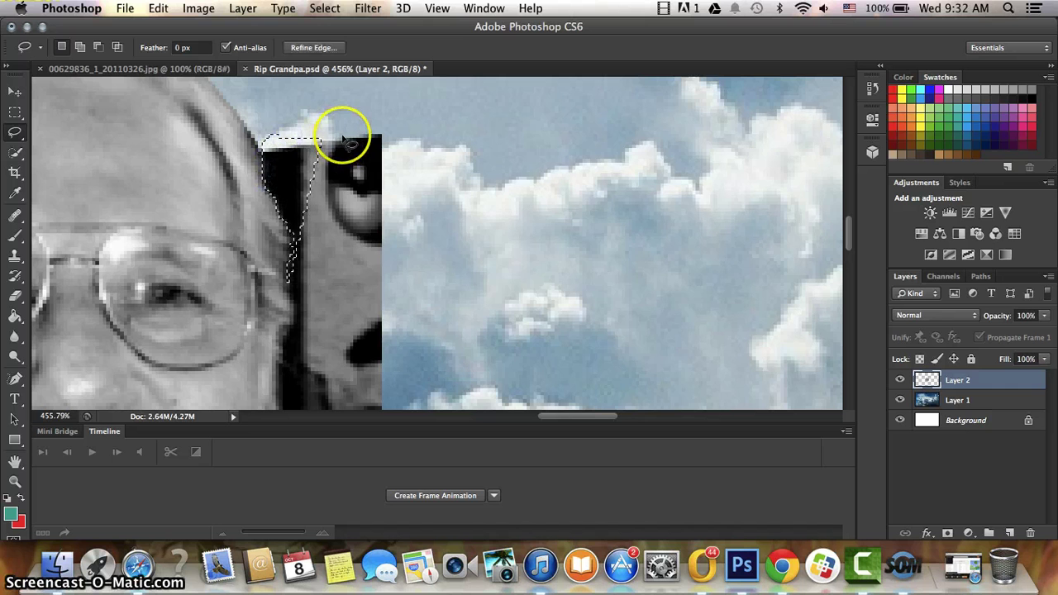
key(Delete)
click(352, 125)
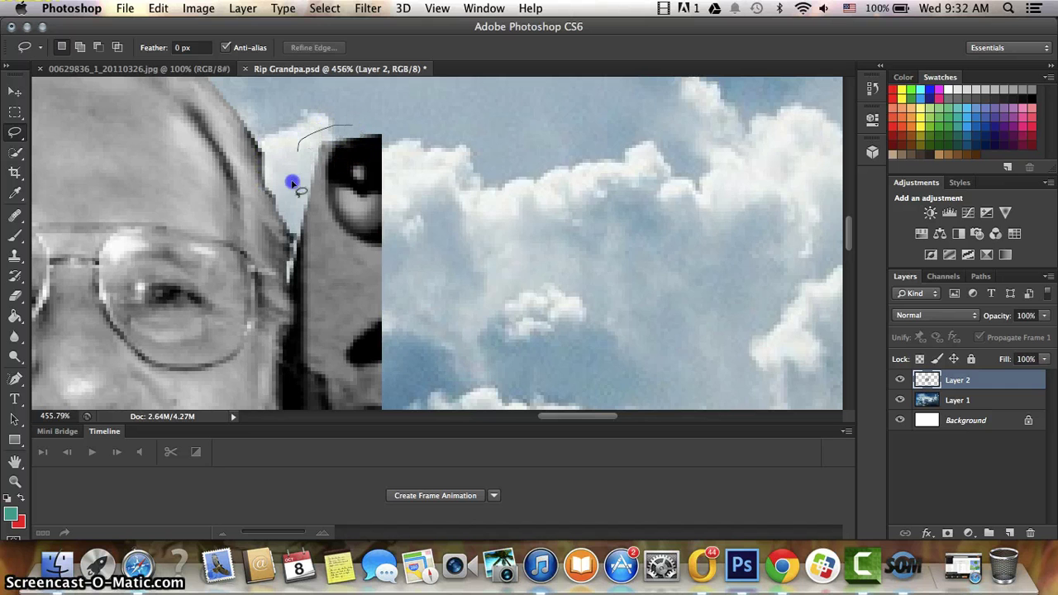
drag(457, 252, 503, 136)
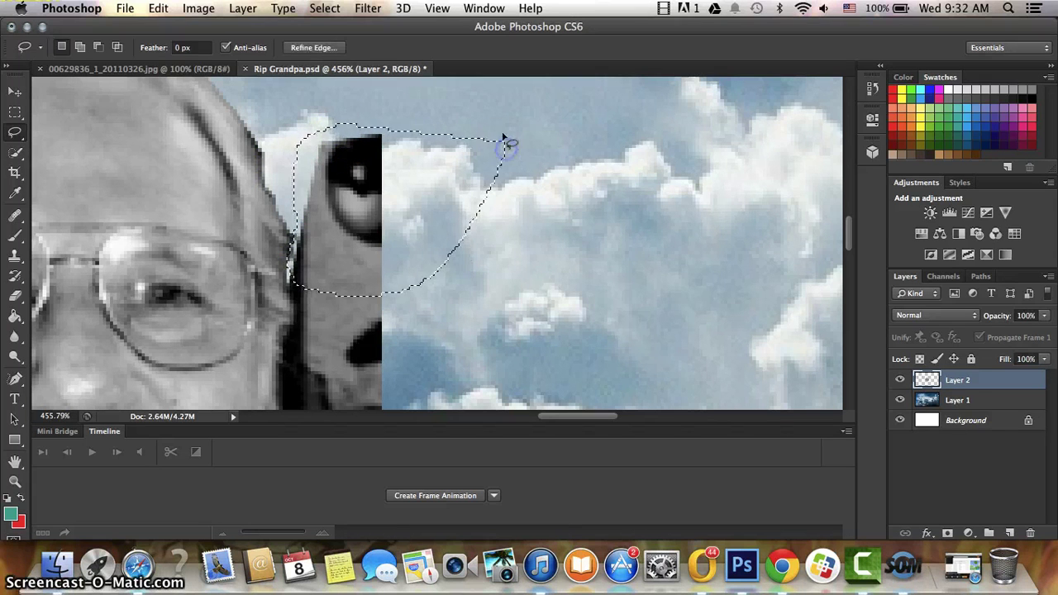
key(Delete)
click(502, 134)
scroll(502, 135, down, 2)
- Delete the dark patches beside the cheek and near the jaw
drag(292, 222, 293, 221)
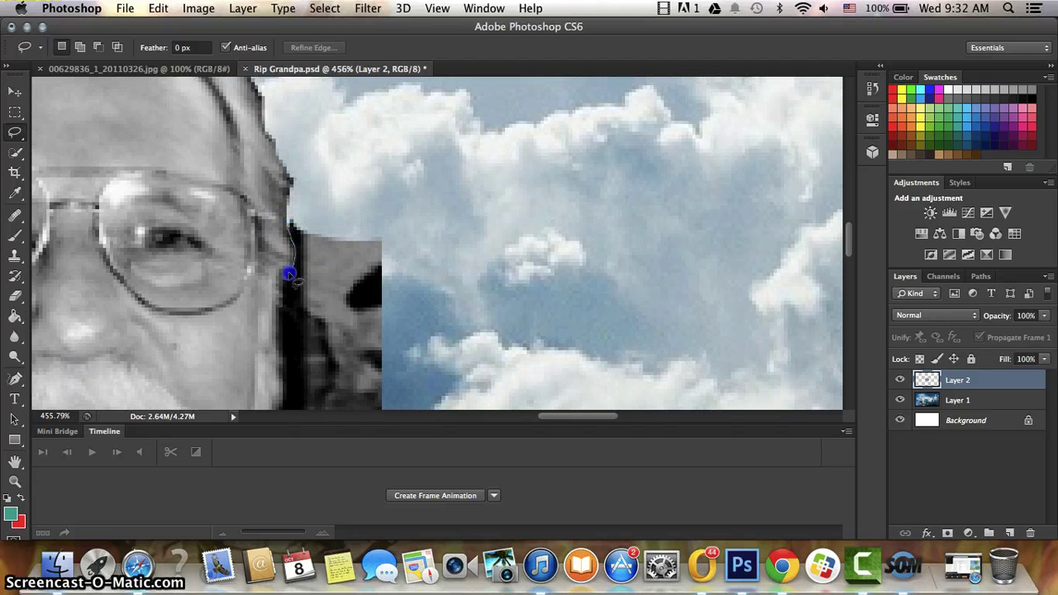
drag(281, 289, 400, 178)
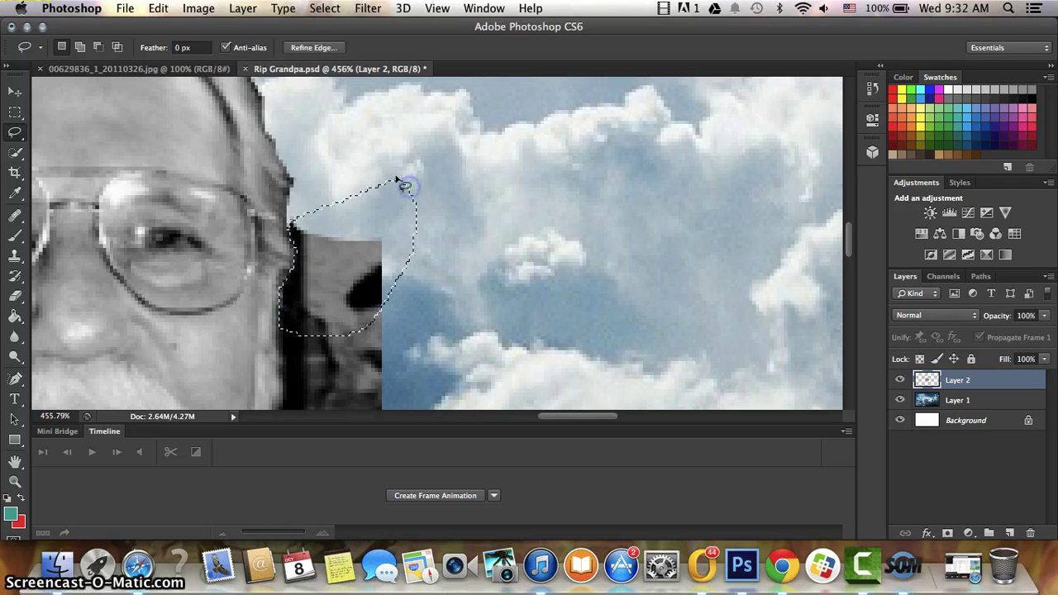
key(Delete)
click(395, 177)
scroll(395, 178, down, 5)
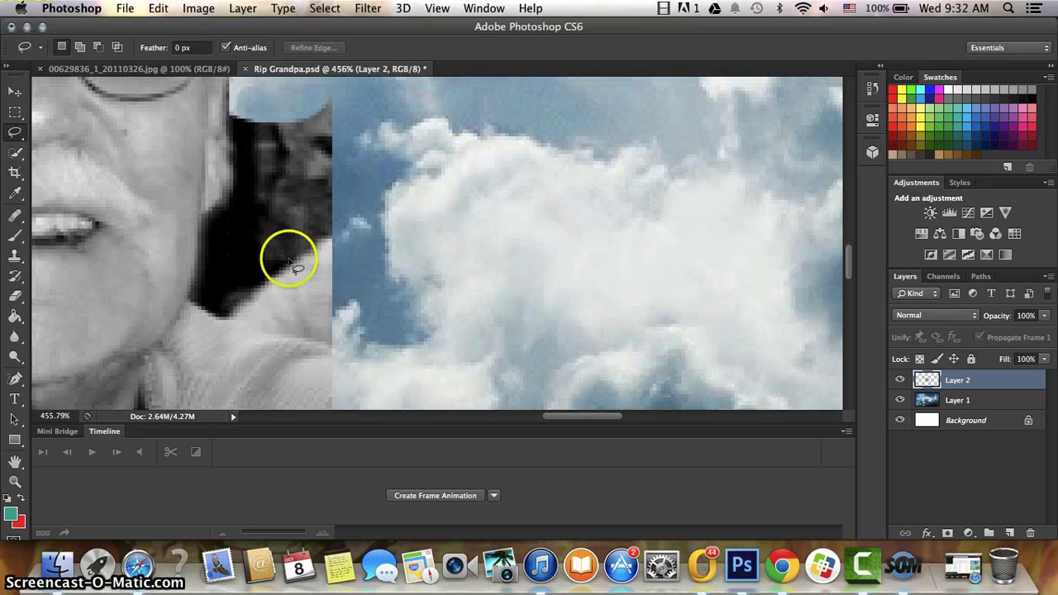
mouse_move(343, 350)
mouse_down()
mouse_move(271, 334)
mouse_move(392, 283)
mouse_up()
key(Delete)
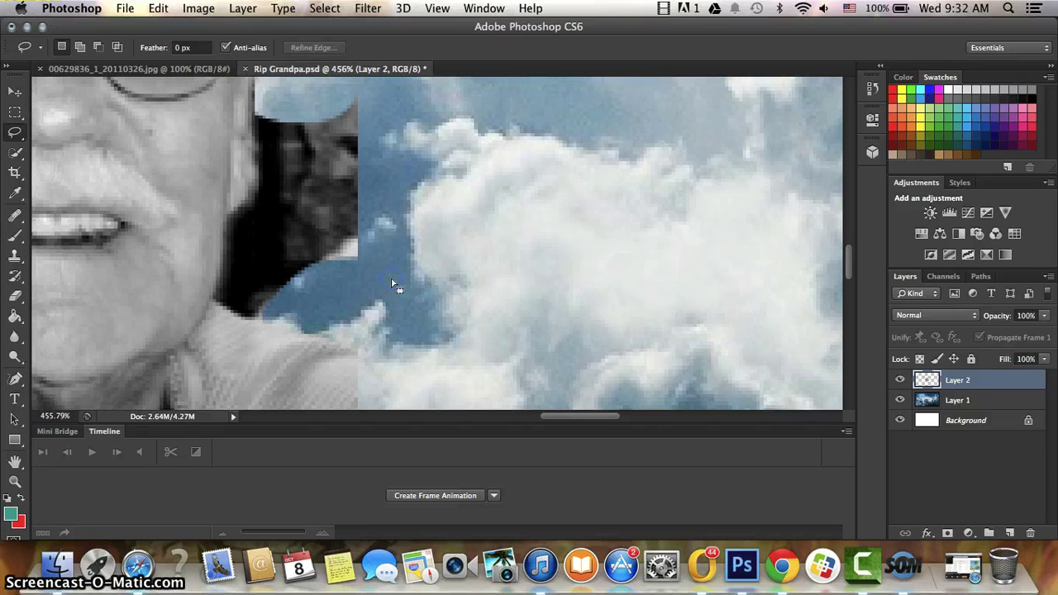
- Delete the dark region by the jawline and outline the wedges by chin and cheek
drag(256, 111, 257, 167)
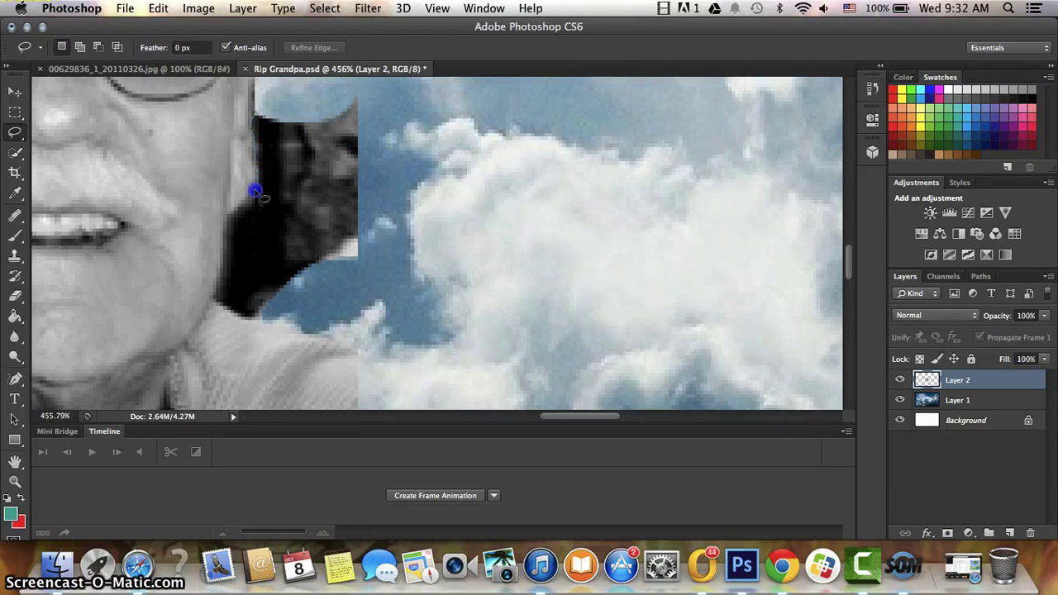
drag(380, 97, 368, 115)
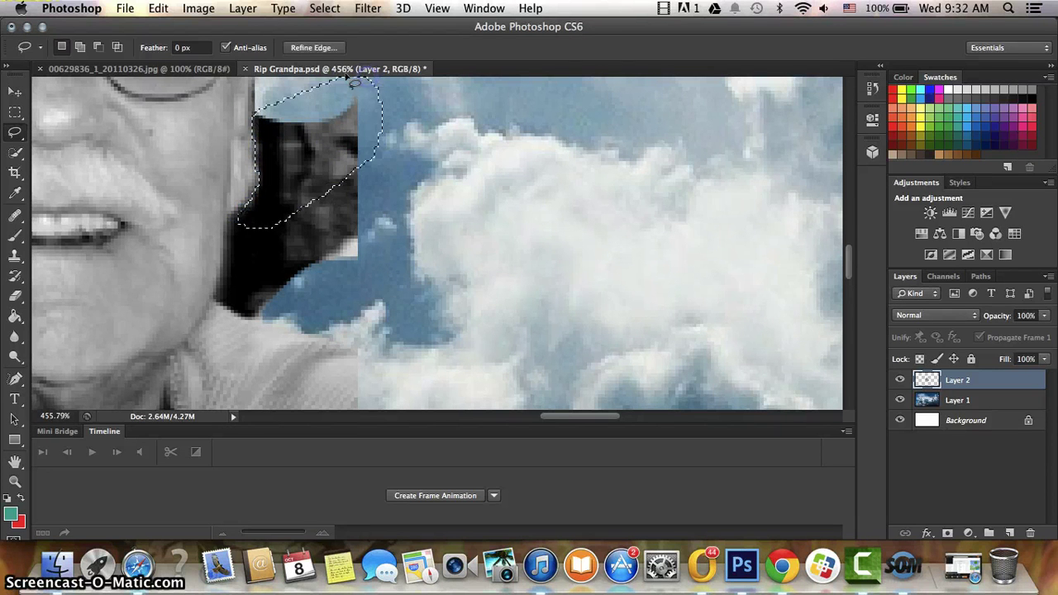
key(Delete)
click(355, 260)
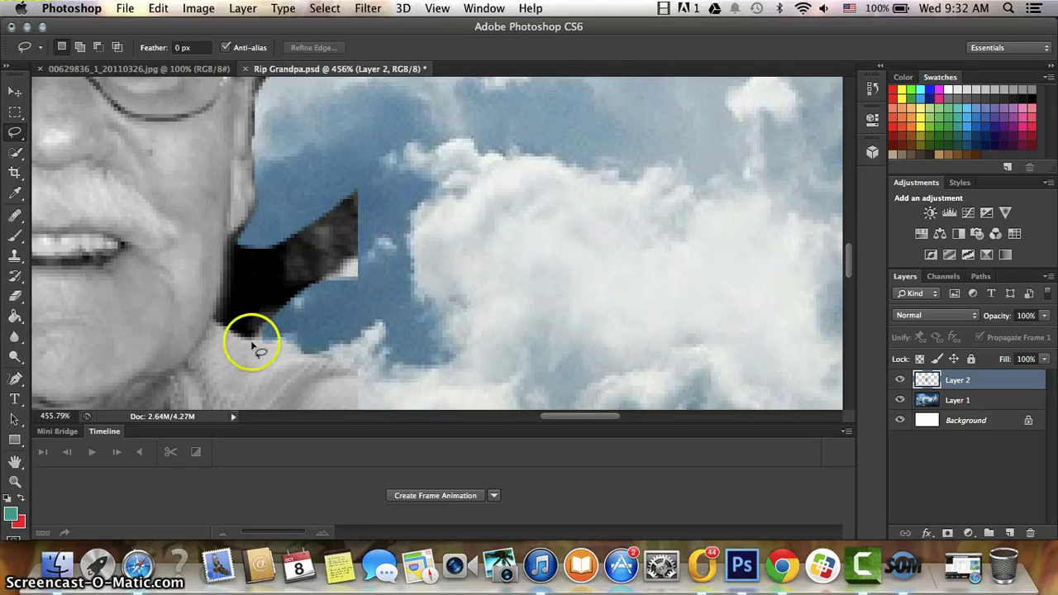
drag(261, 336, 261, 336)
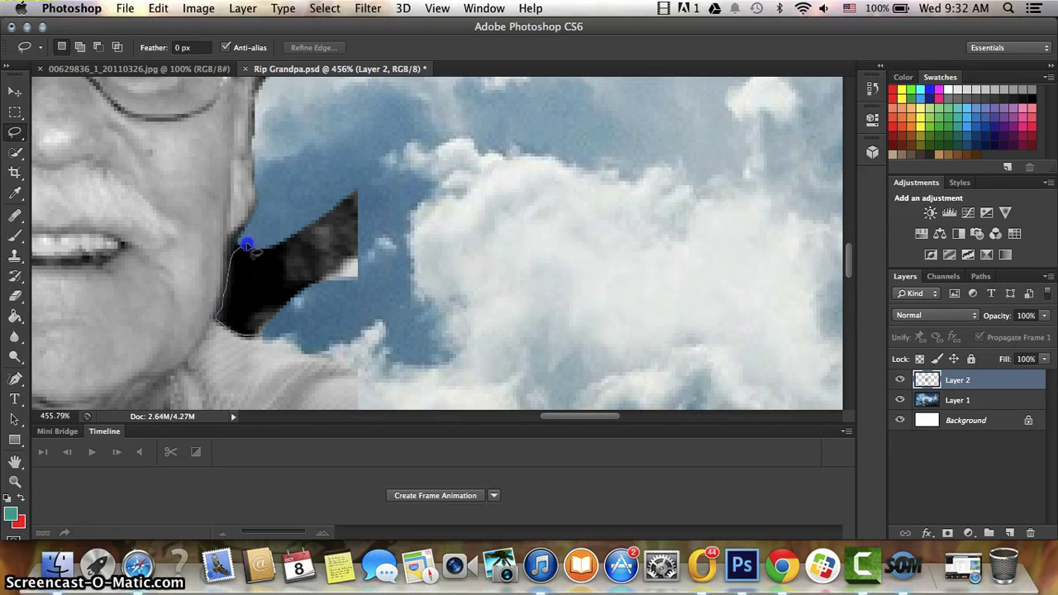
drag(372, 196, 376, 304)
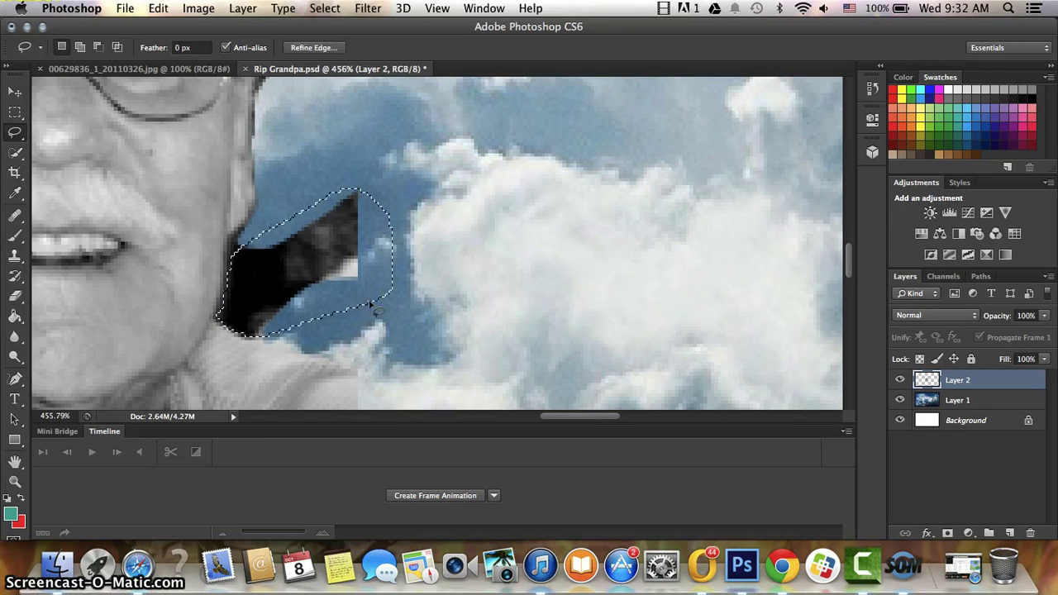
drag(247, 225, 243, 230)
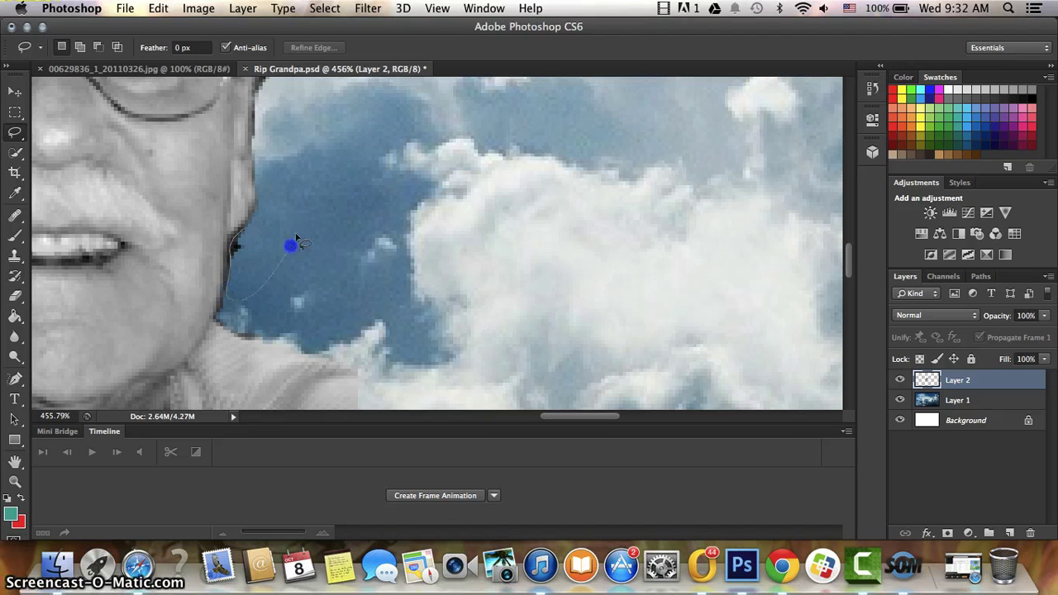
drag(228, 286, 294, 238)
- Skip back to the previous song in the music player, then return to the image
click(957, 545)
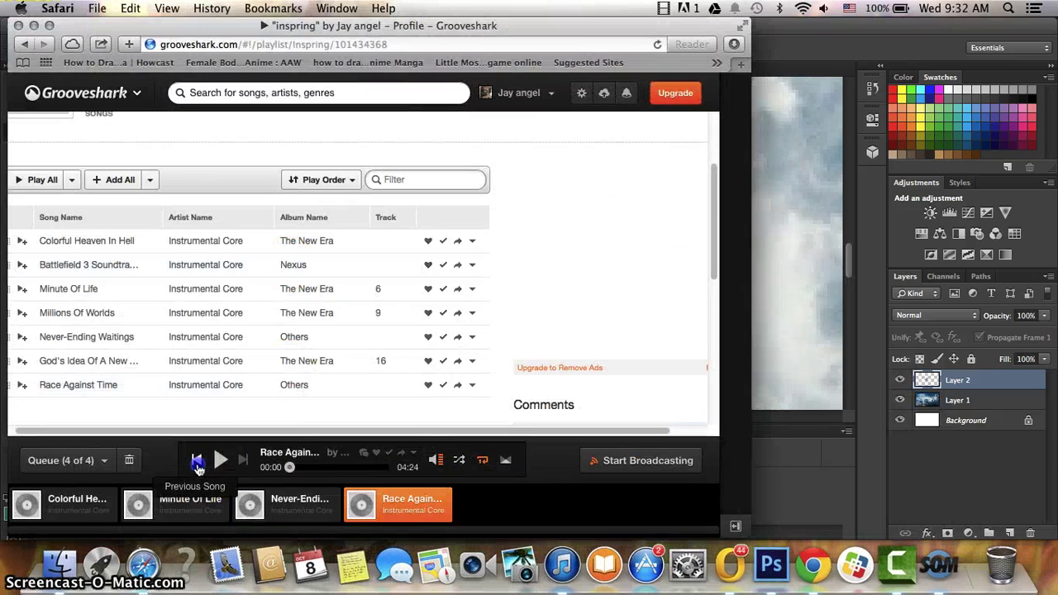
click(198, 467)
click(33, 25)
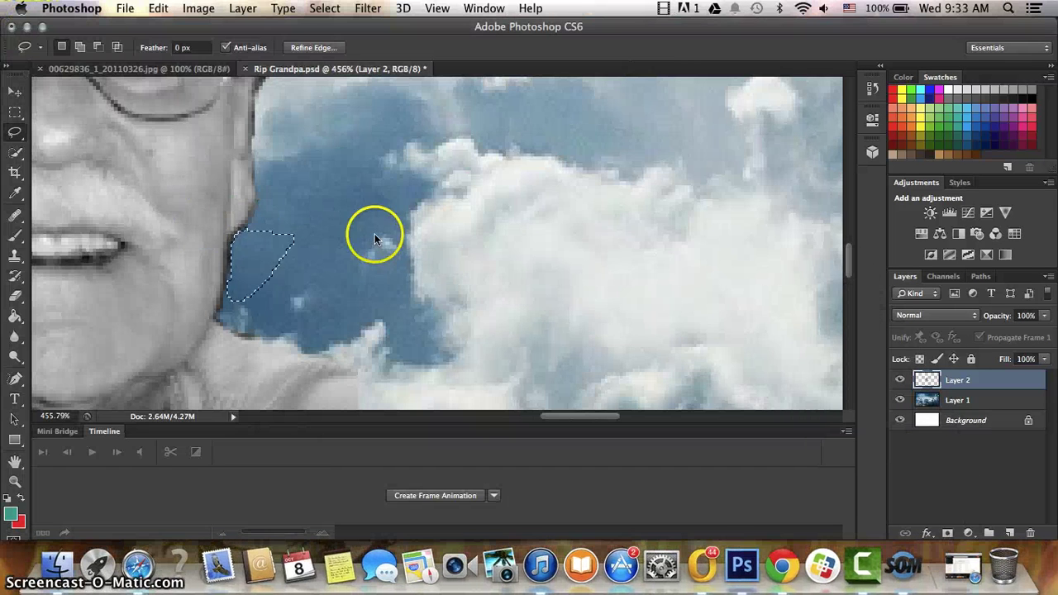
scroll(374, 234, down, 5)
scroll(376, 241, left, 3)
scroll(376, 241, left, 3)
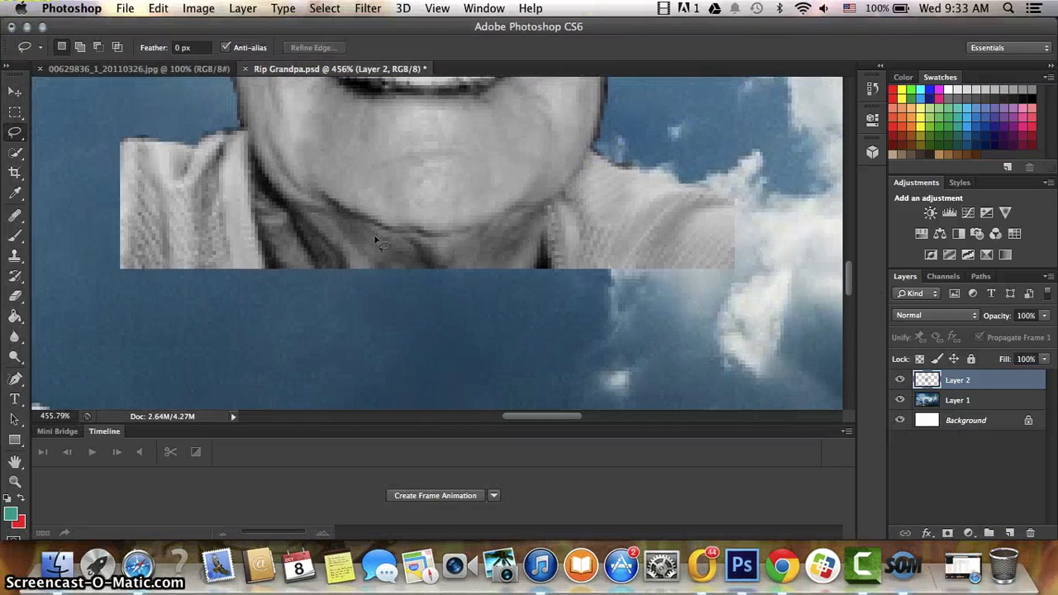
scroll(377, 236, up, 5)
scroll(377, 241, up, 5)
click(144, 84)
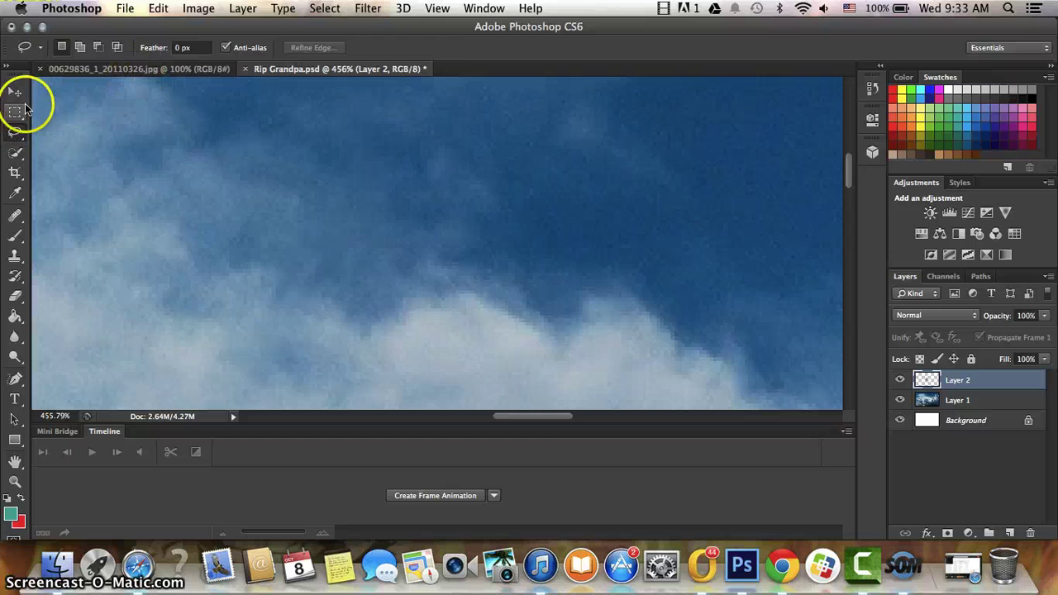
- Zoom out to the full composite and re-save it over the existing Rip Grandpa.psd
click(14, 480)
drag(349, 231, 209, 223)
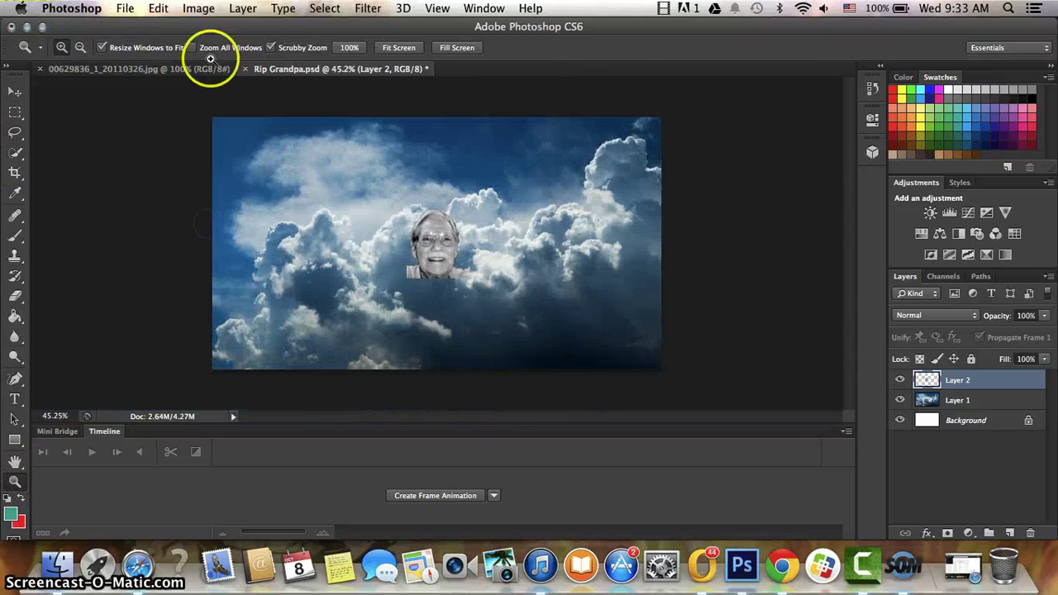
click(124, 8)
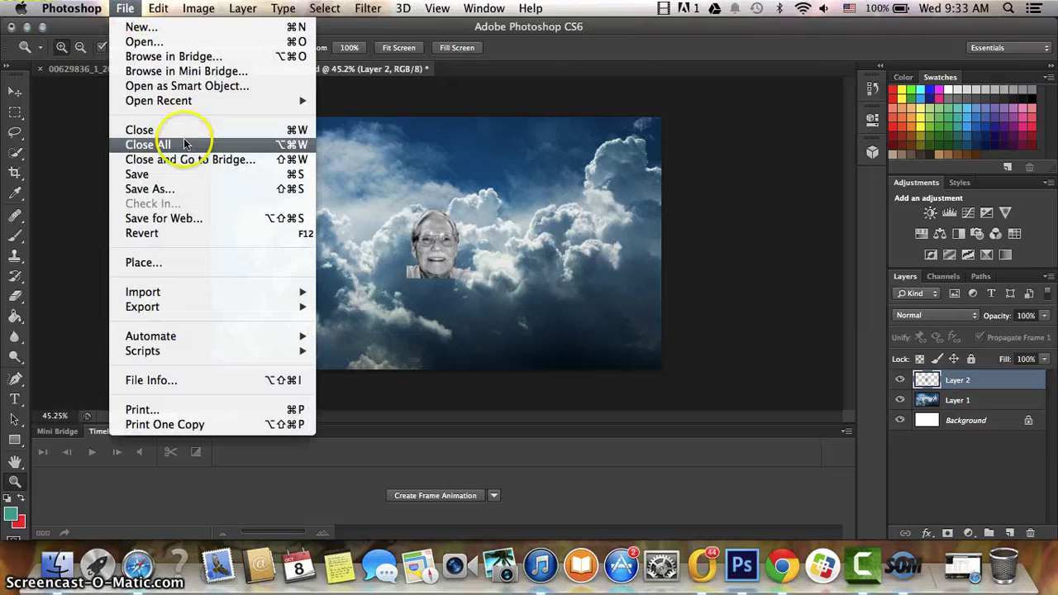
click(157, 189)
click(758, 465)
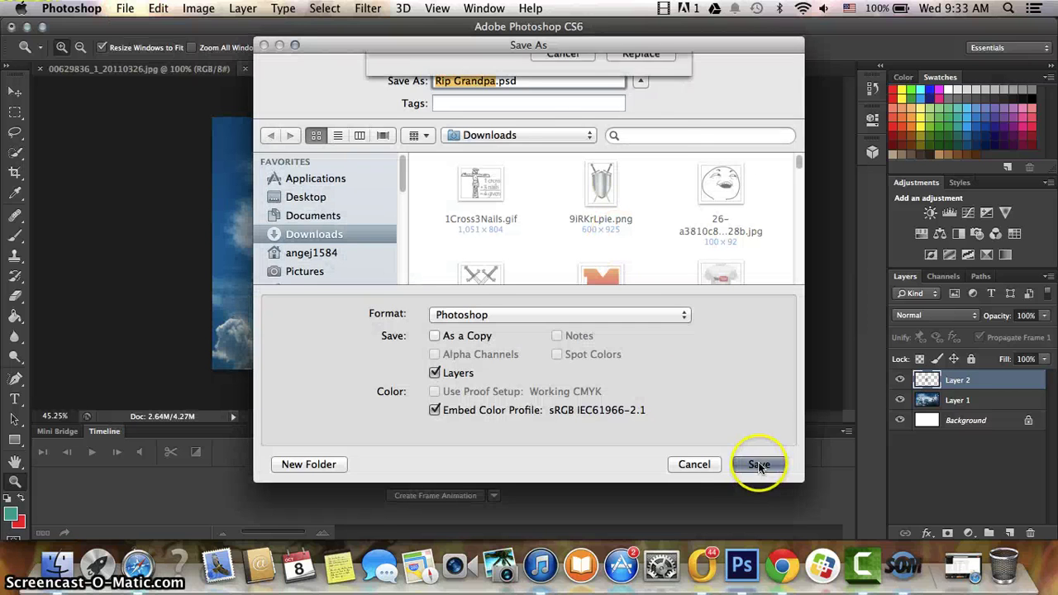
click(638, 148)
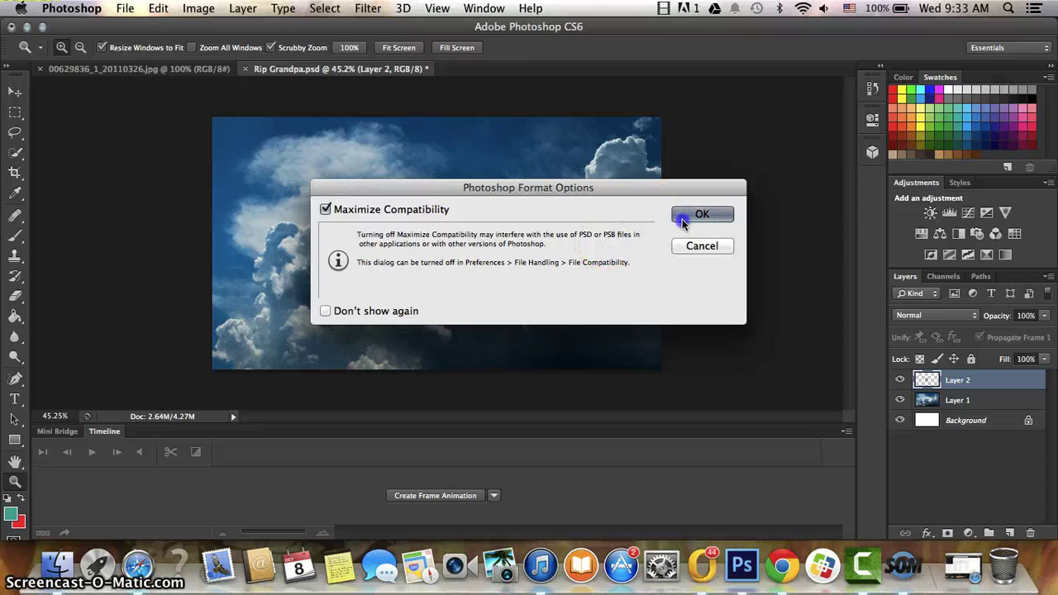
click(701, 214)
click(15, 92)
- Move the face to the bottom edge, set 55% opacity and enlarge it to about 151%
mouse_move(421, 223)
mouse_down()
mouse_move(565, 163)
mouse_move(420, 295)
mouse_up()
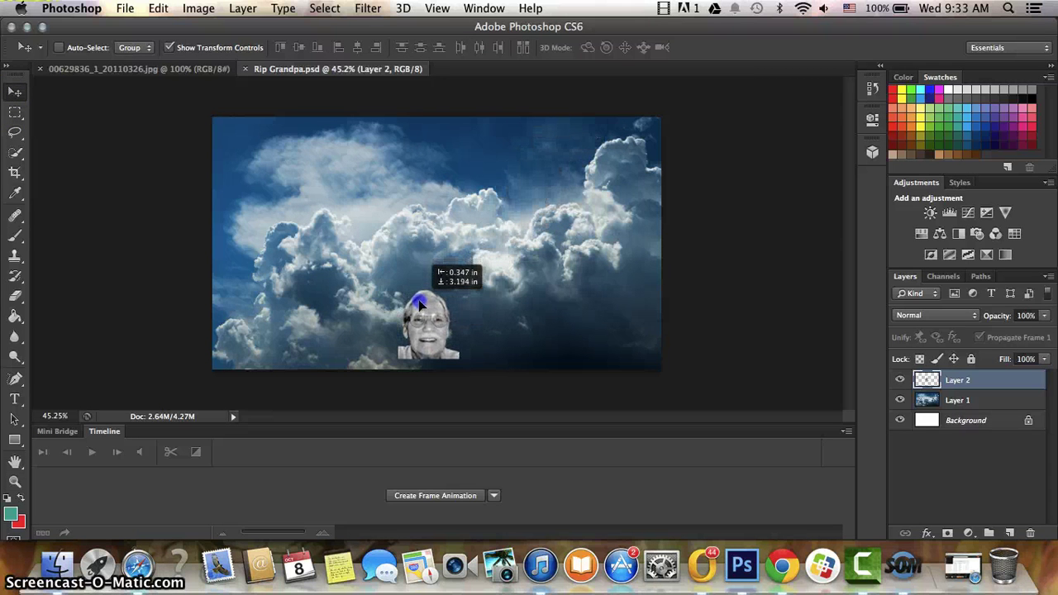
mouse_move(420, 295)
mouse_down()
mouse_move(419, 316)
mouse_move(441, 320)
mouse_up()
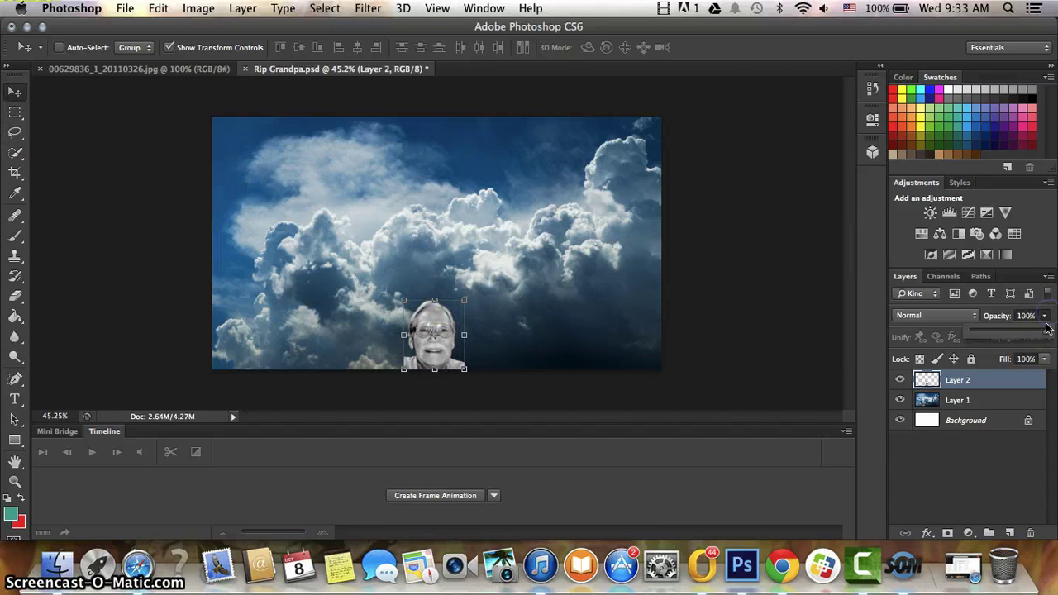
drag(1047, 335, 1013, 339)
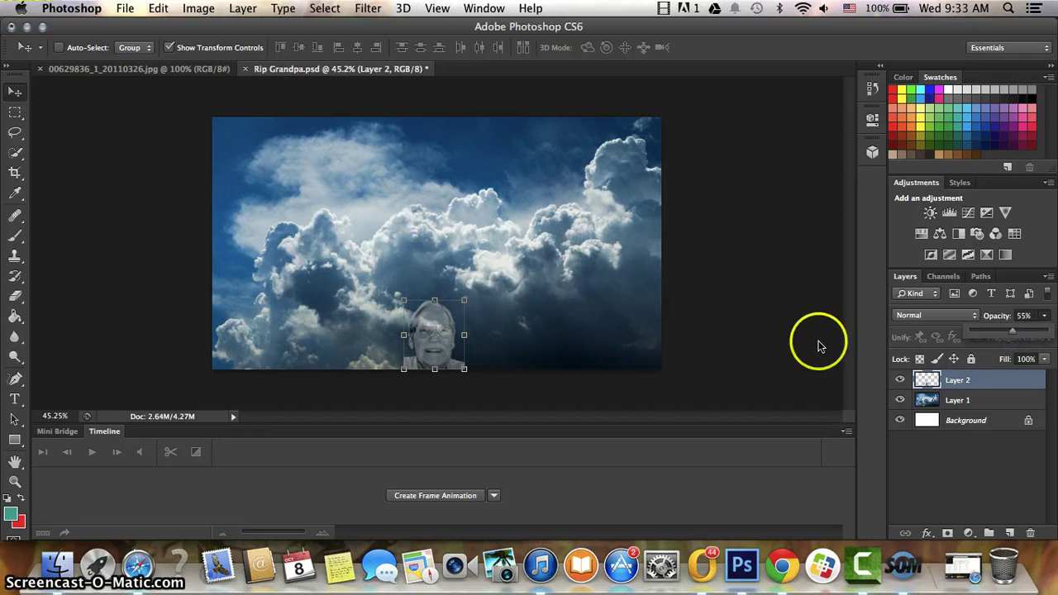
drag(464, 300, 499, 260)
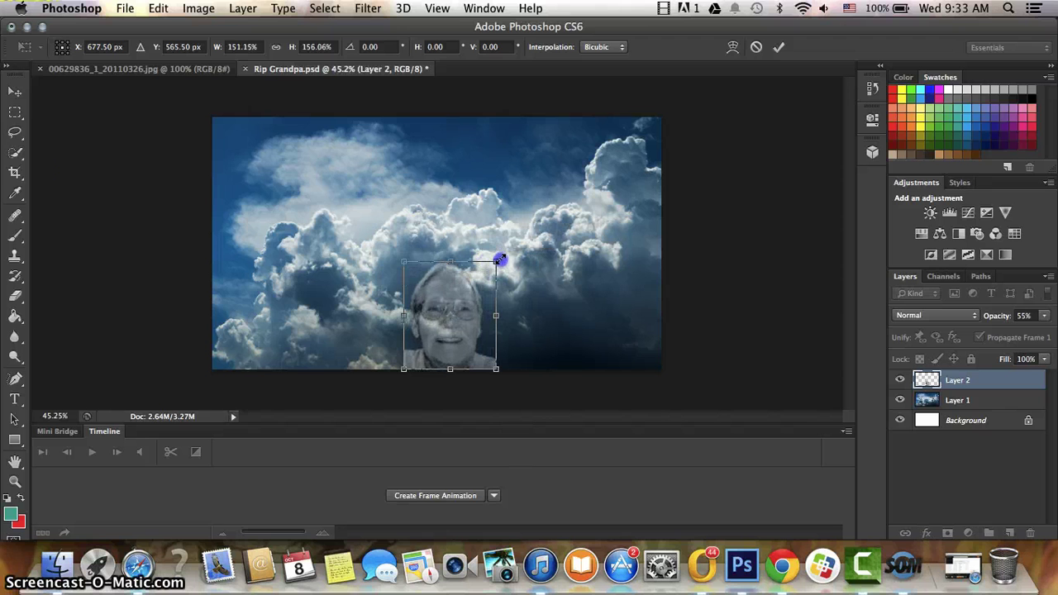
click(15, 92)
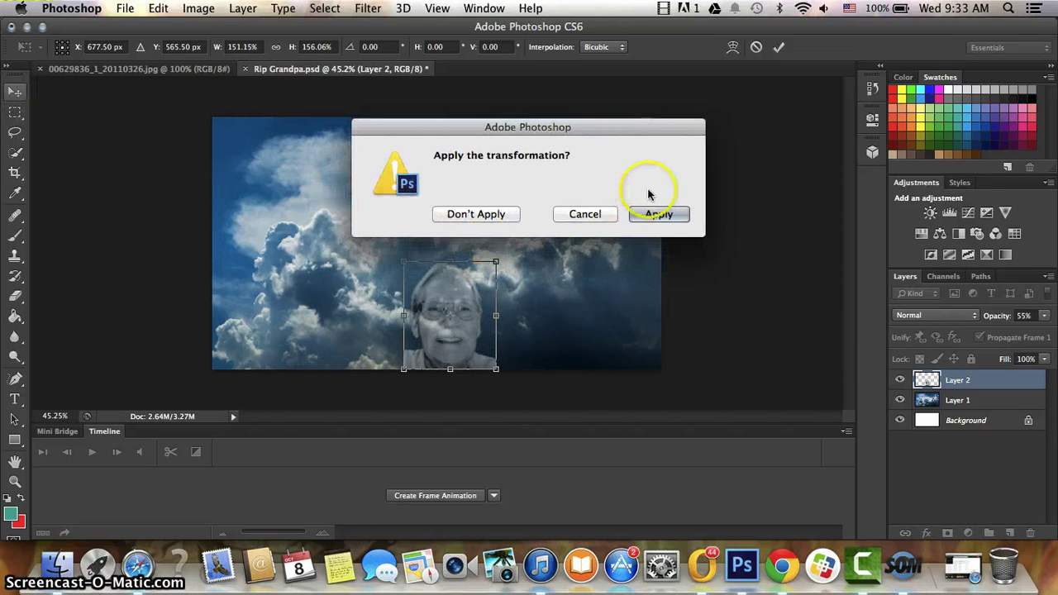
click(653, 212)
- Close the separate 00629836_1_20110326.jpg portrait document
click(95, 70)
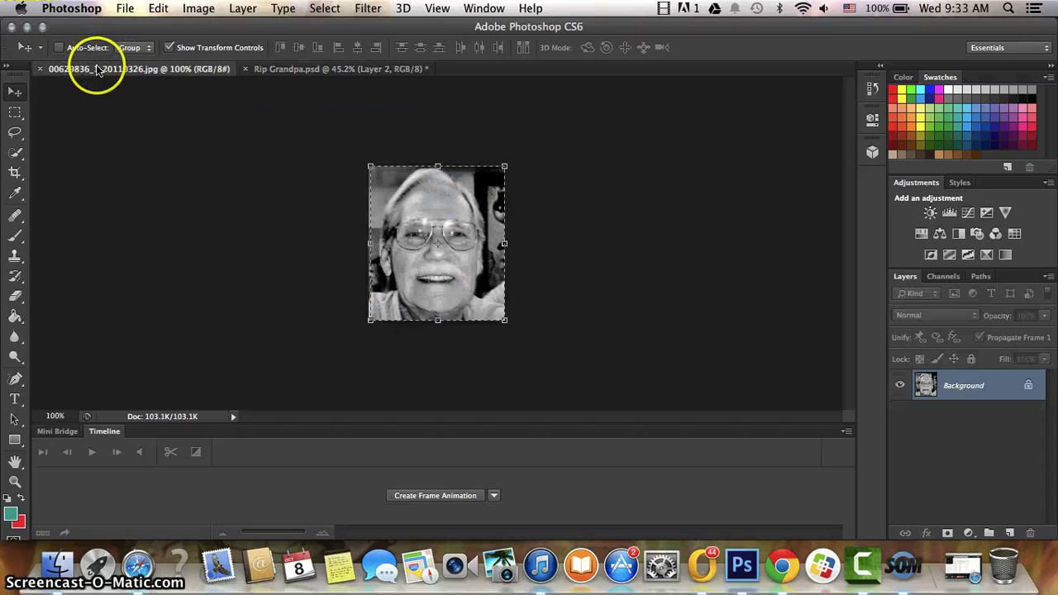
click(39, 69)
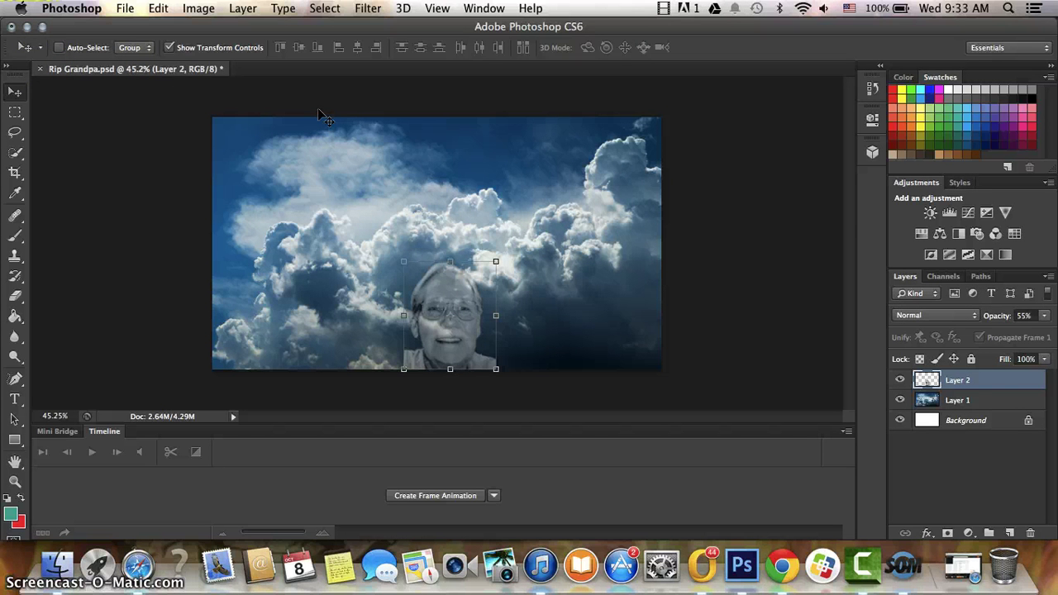
click(93, 135)
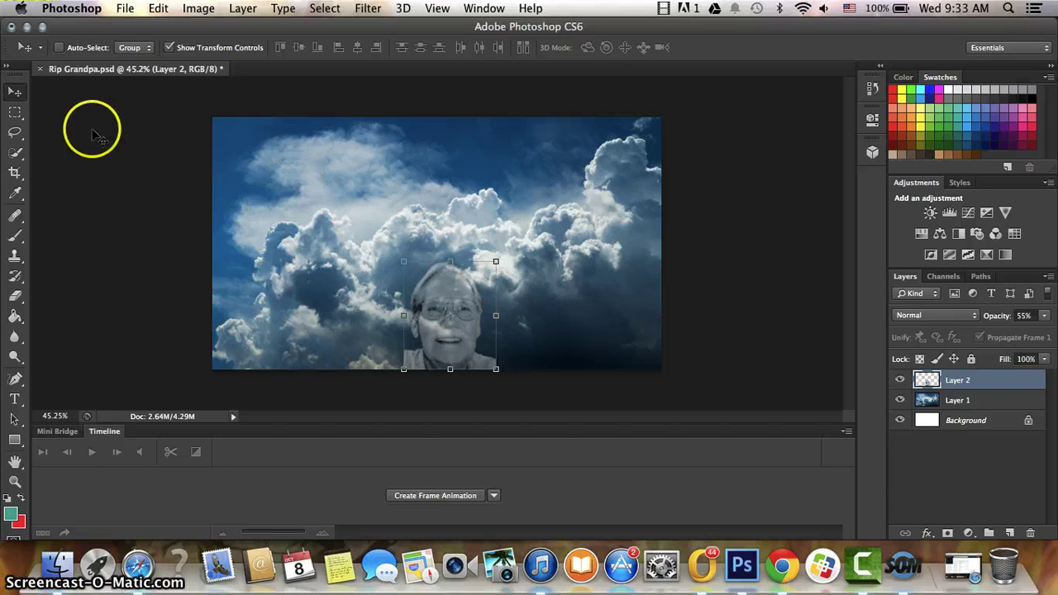
- Hide Photoshop, then in Grooveshark play 'I Got Style' from the profile's recent listens
click(14, 113)
click(27, 28)
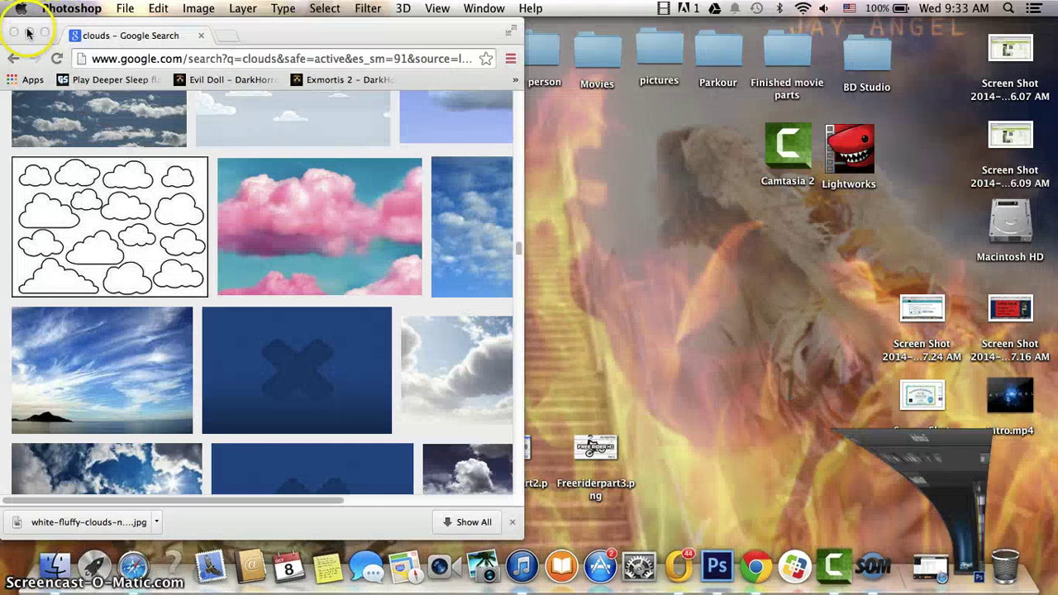
click(135, 574)
mouse_move(87, 336)
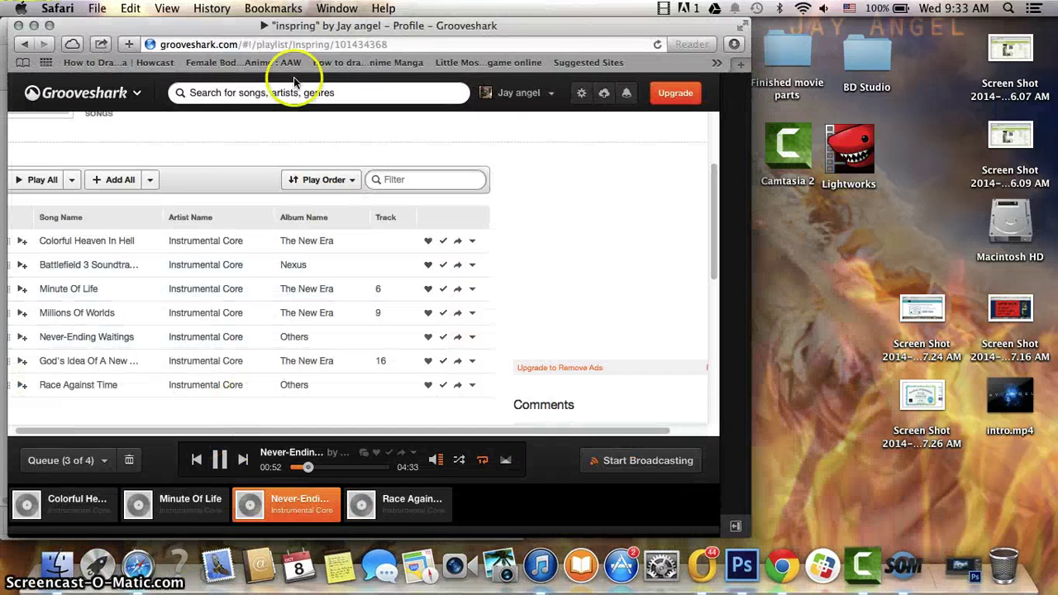
click(136, 92)
click(548, 94)
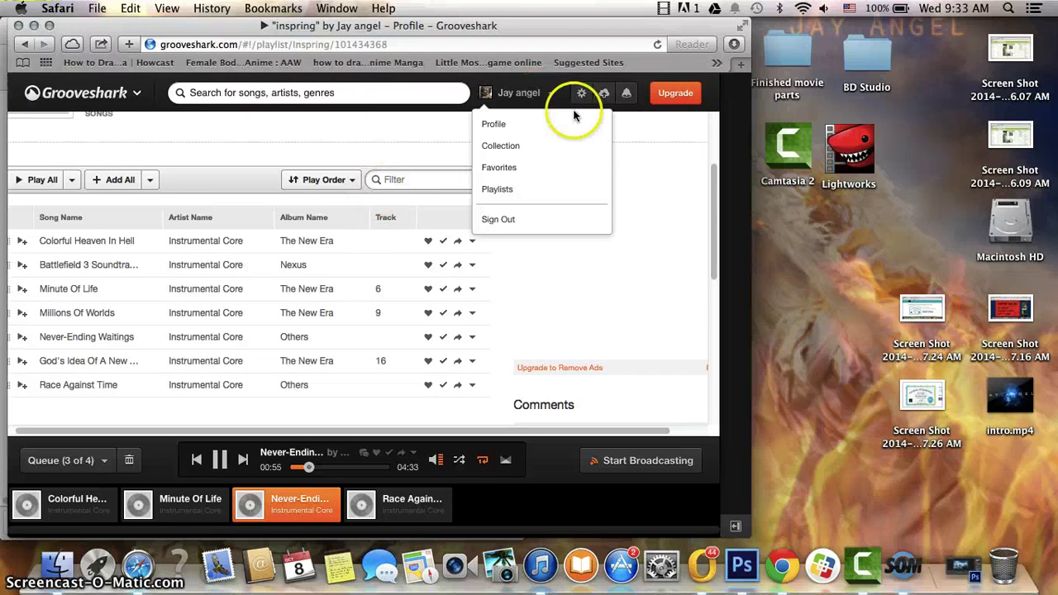
click(492, 97)
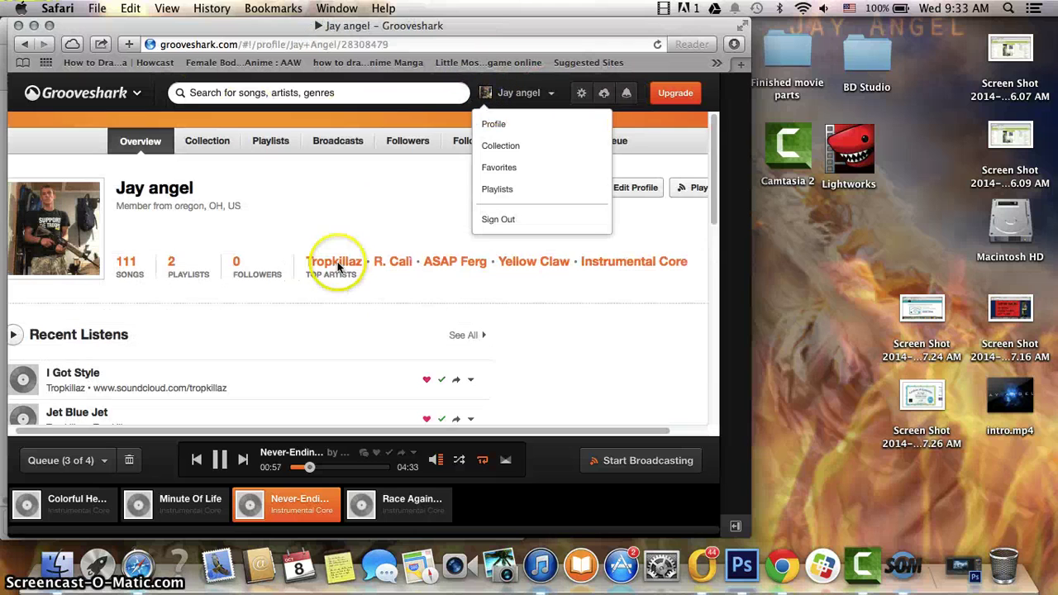
click(17, 308)
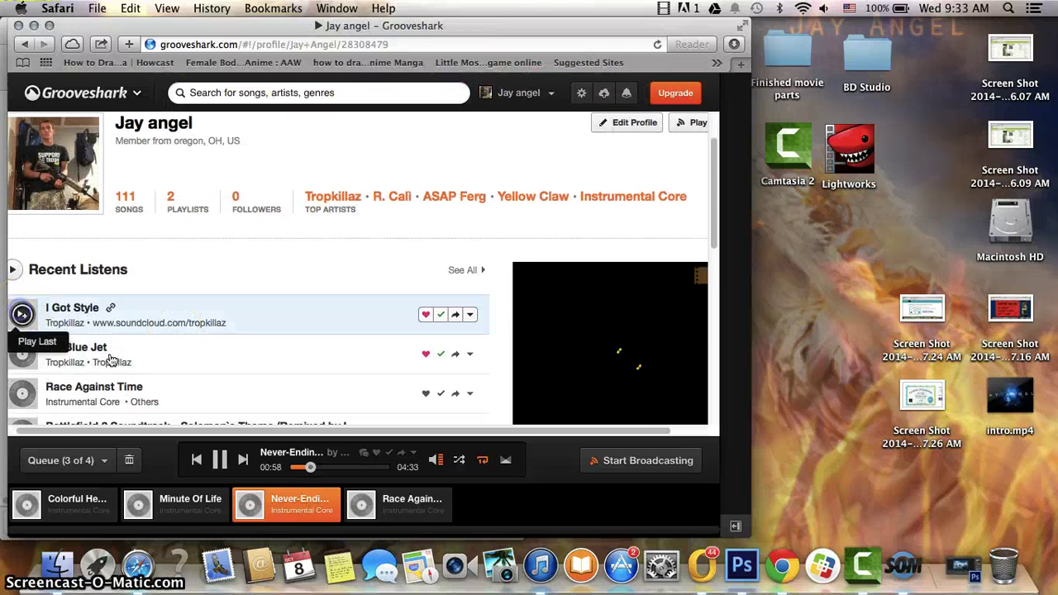
click(242, 460)
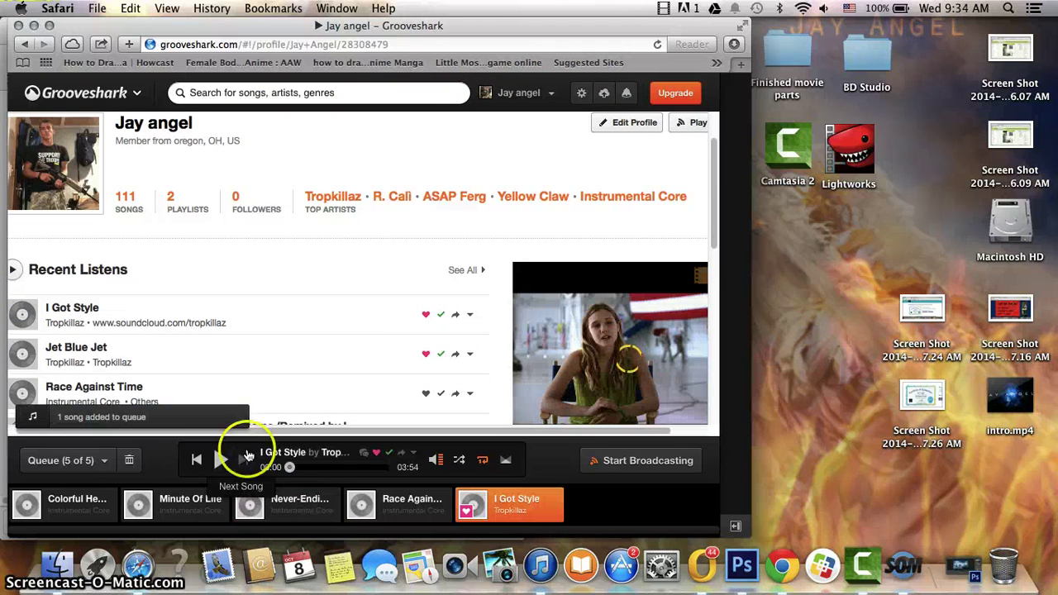
click(33, 26)
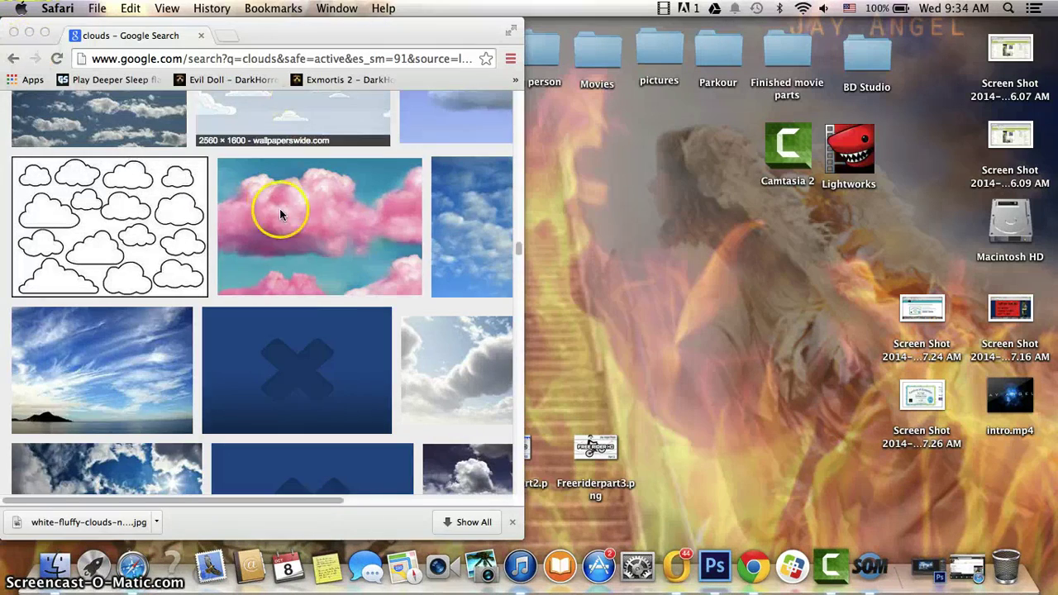
- Replace the clouds query with a Google Images search for god
scroll(257, 112, down, 5)
scroll(257, 112, down, 5)
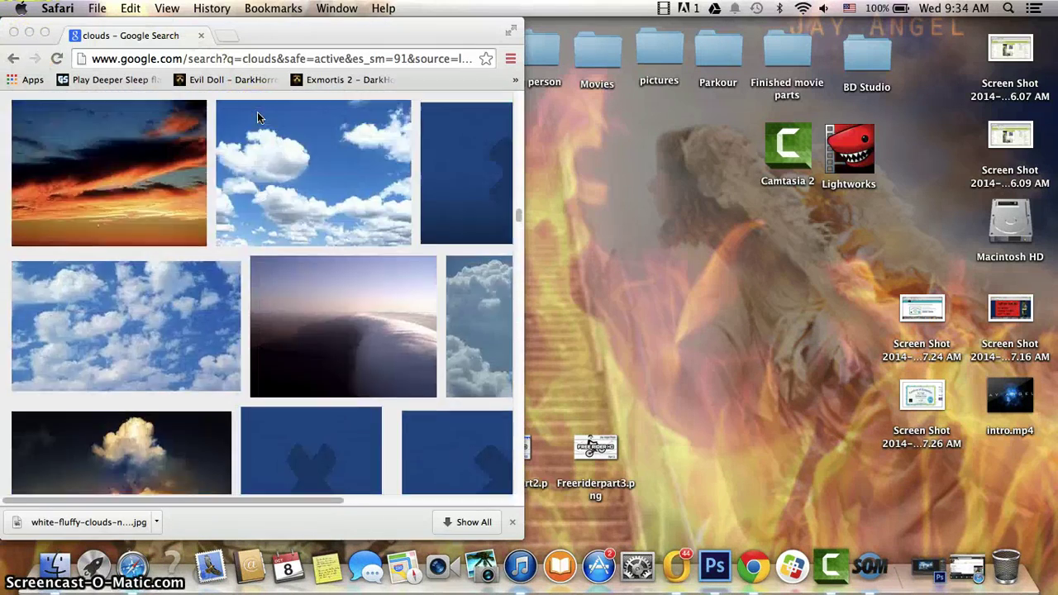
scroll(257, 112, down, 5)
scroll(257, 112, down, 5)
scroll(257, 115, up, 5)
scroll(257, 115, up, 5)
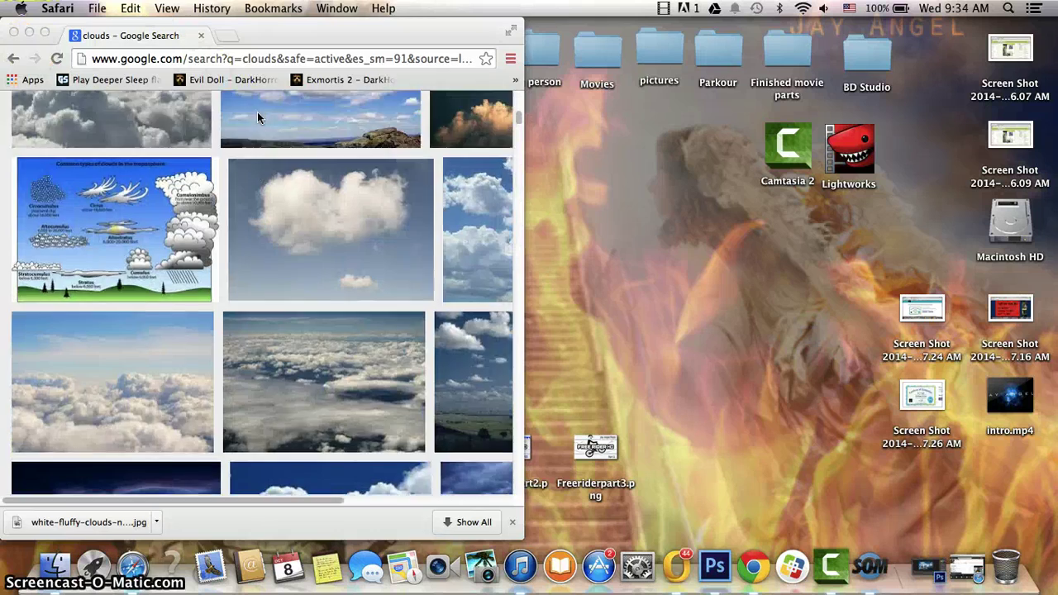
scroll(257, 114, up, 5)
click(230, 113)
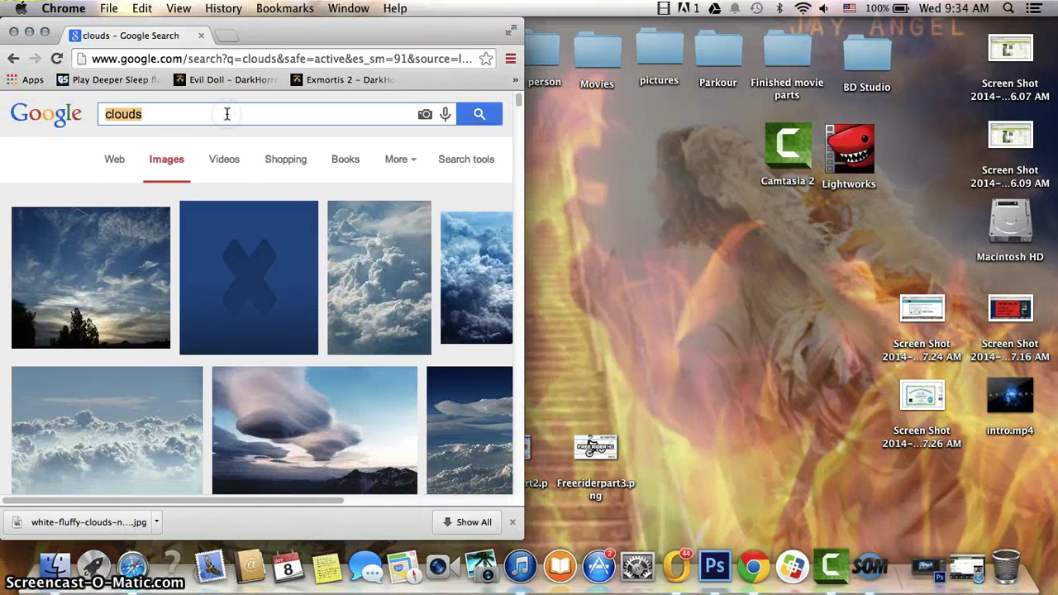
text(god)
key(Return)
- Browse the god results and open the glowing bridge image's larger preview
scroll(294, 274, down, 3)
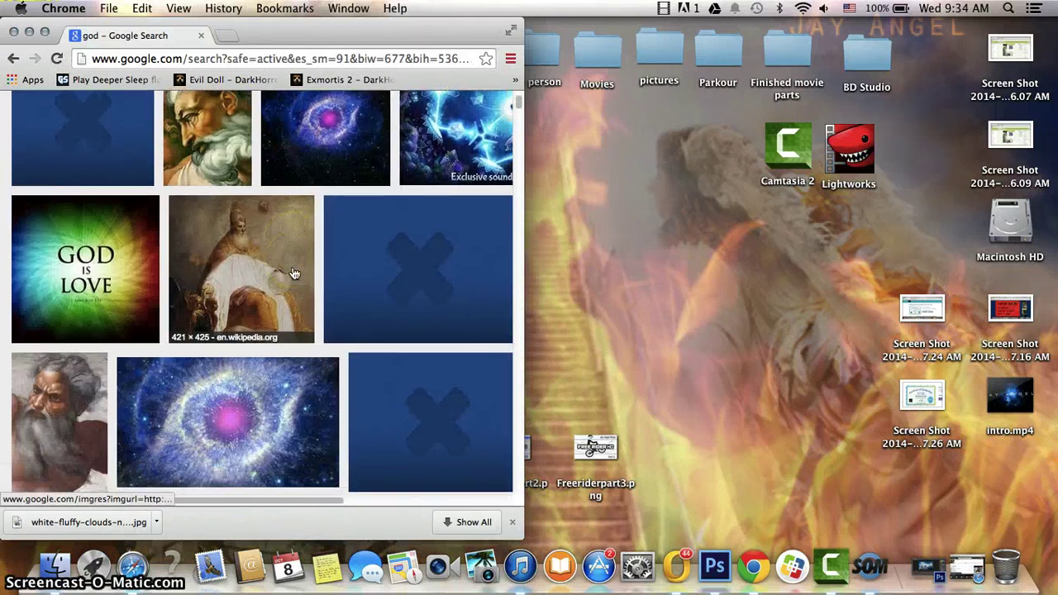
scroll(293, 273, up, 2)
scroll(293, 273, down, 5)
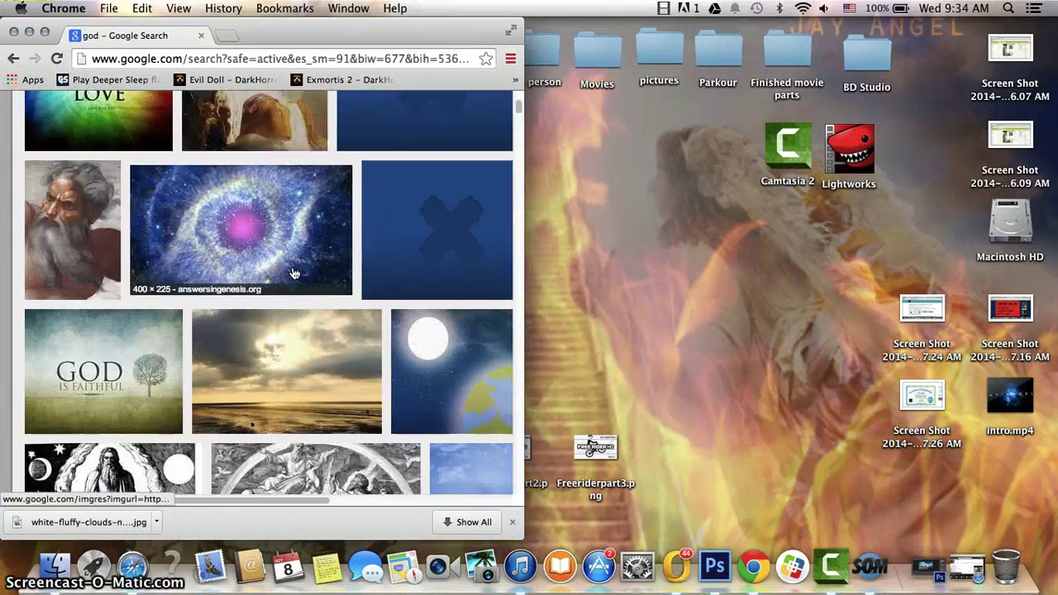
scroll(293, 273, down, 3)
scroll(294, 274, up, 2)
scroll(293, 274, down, 3)
scroll(294, 273, down, 4)
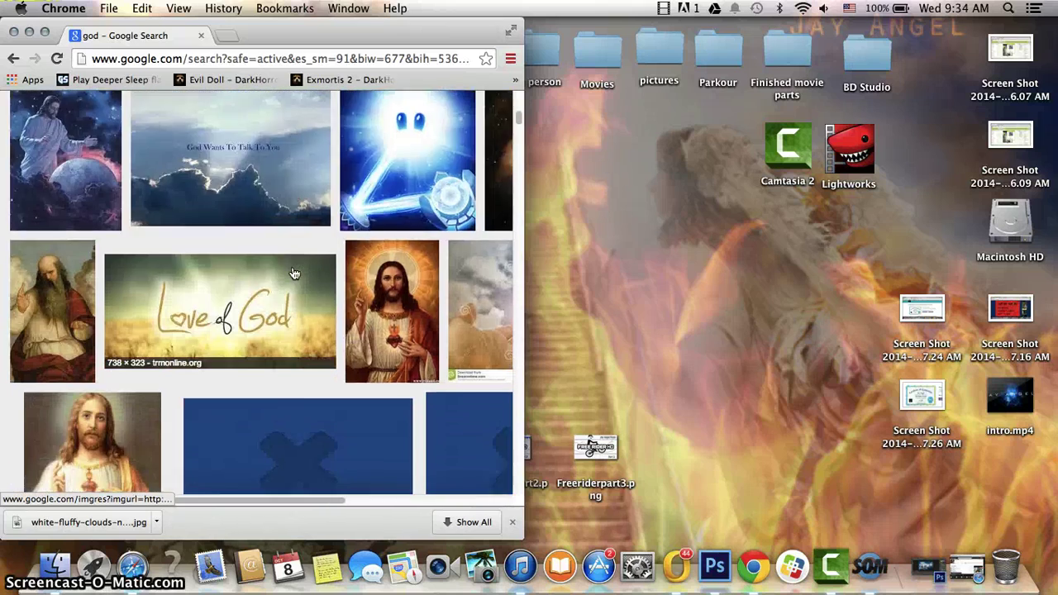
scroll(293, 274, down, 3)
scroll(293, 273, down, 2)
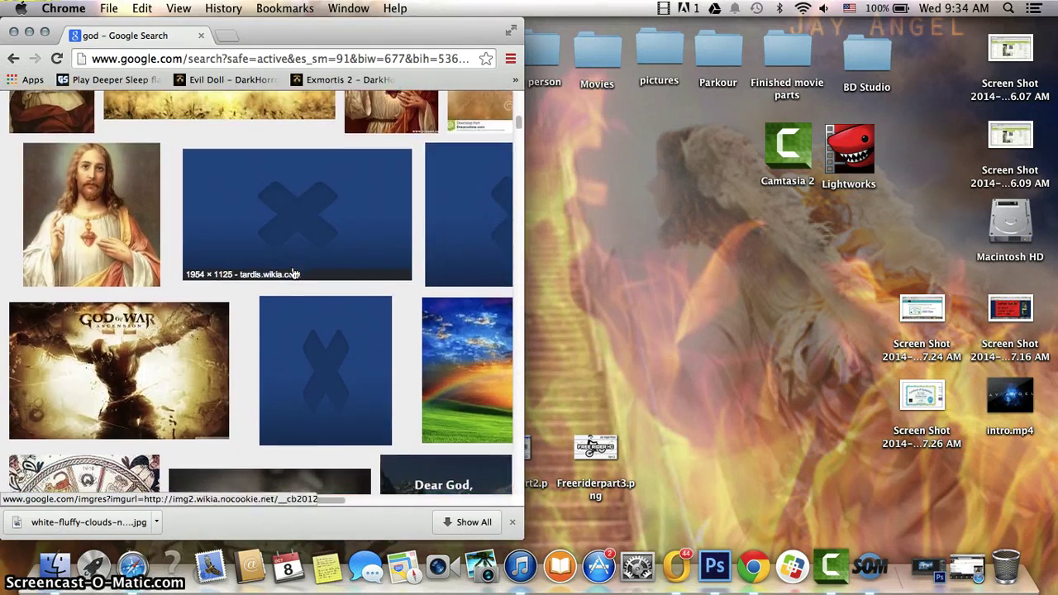
scroll(294, 273, down, 3)
scroll(293, 274, down, 4)
scroll(294, 273, down, 3)
scroll(294, 274, down, 2)
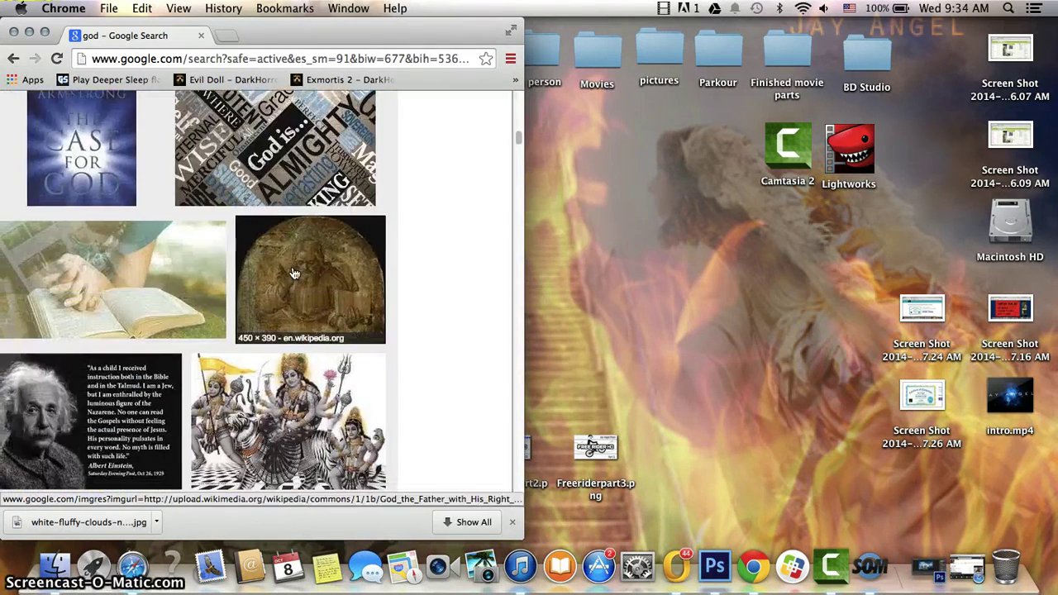
scroll(293, 274, up, 5)
scroll(293, 274, down, 1)
scroll(294, 274, down, 2)
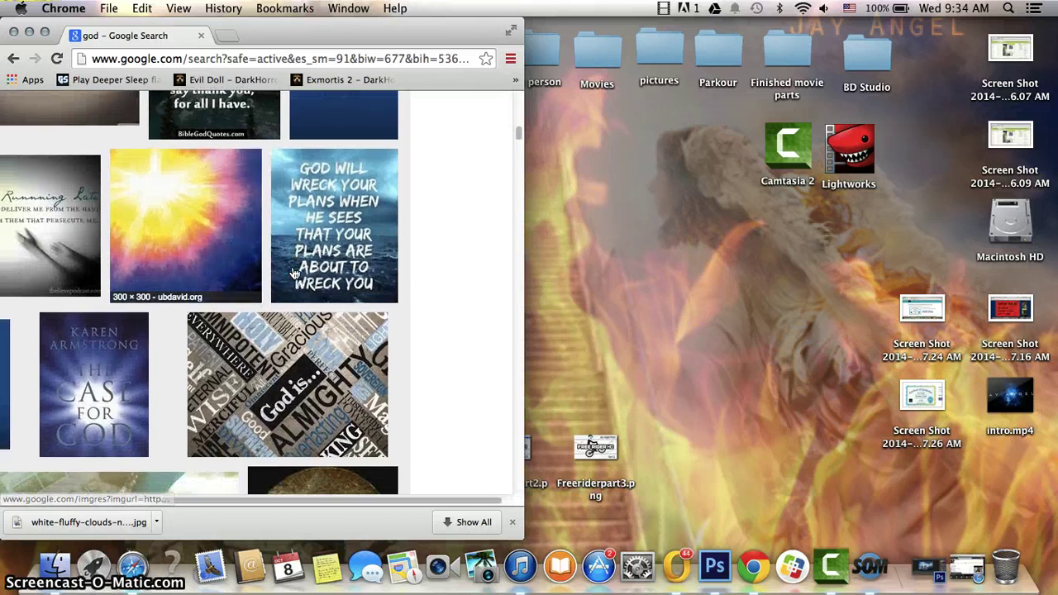
scroll(294, 274, down, 2)
scroll(294, 274, down, 1)
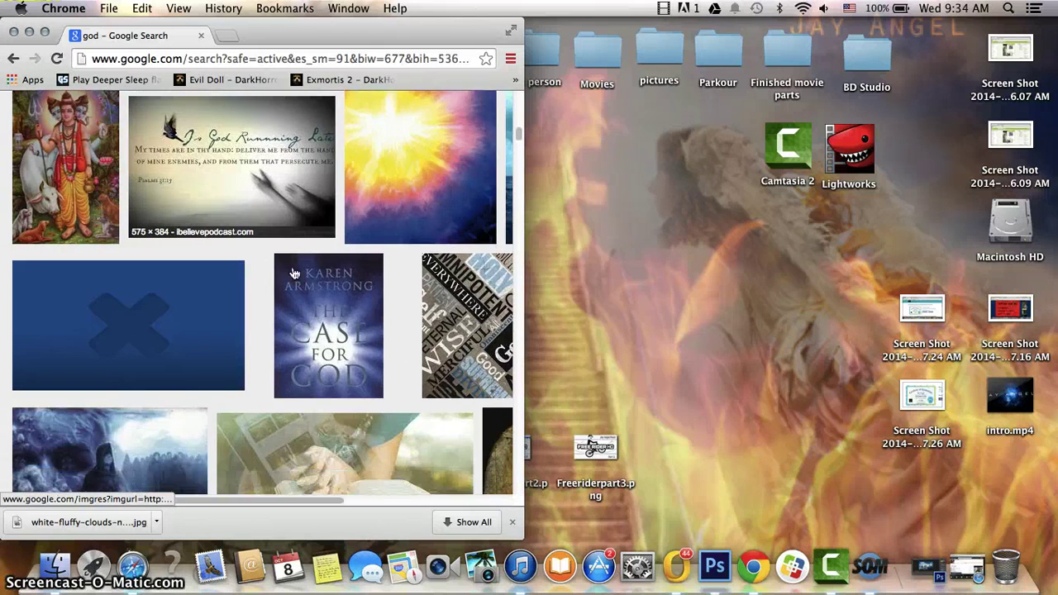
scroll(294, 273, down, 5)
scroll(294, 274, down, 3)
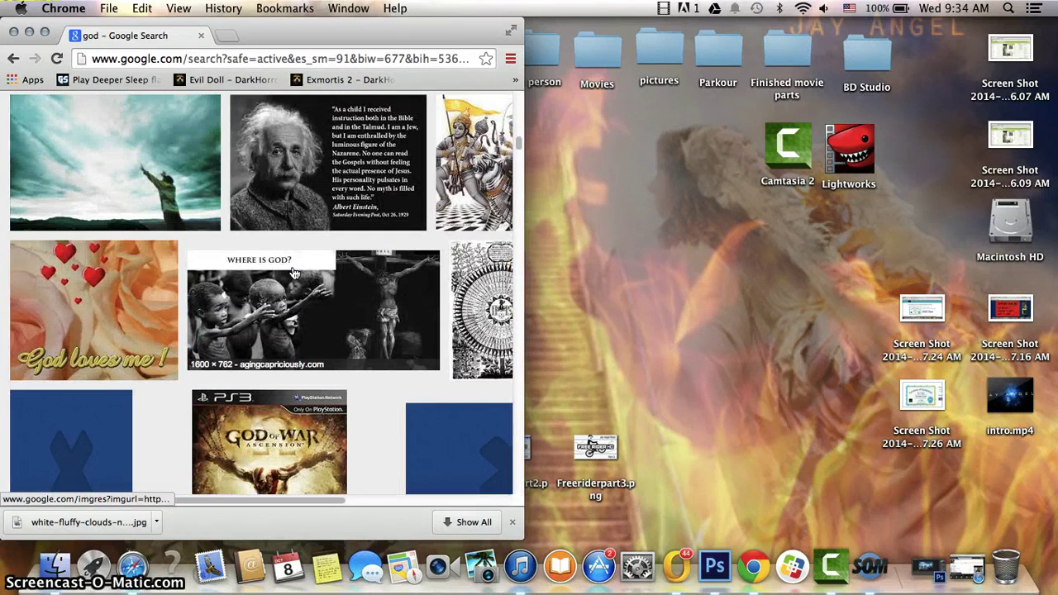
scroll(294, 273, down, 5)
scroll(294, 273, down, 5)
scroll(293, 274, down, 3)
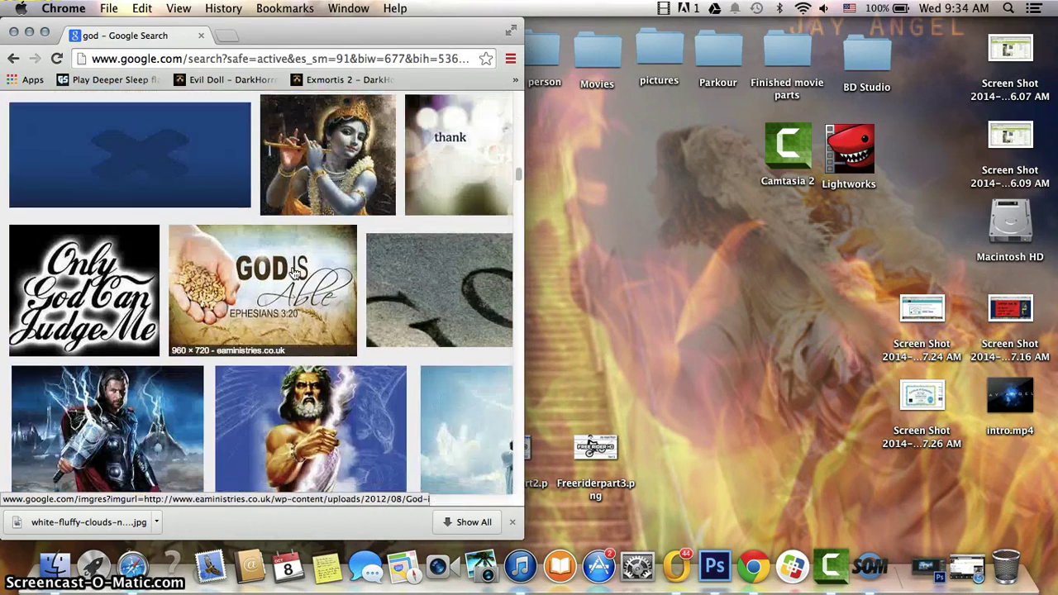
scroll(294, 273, down, 2)
scroll(294, 273, down, 2)
scroll(294, 273, down, 3)
scroll(293, 274, down, 3)
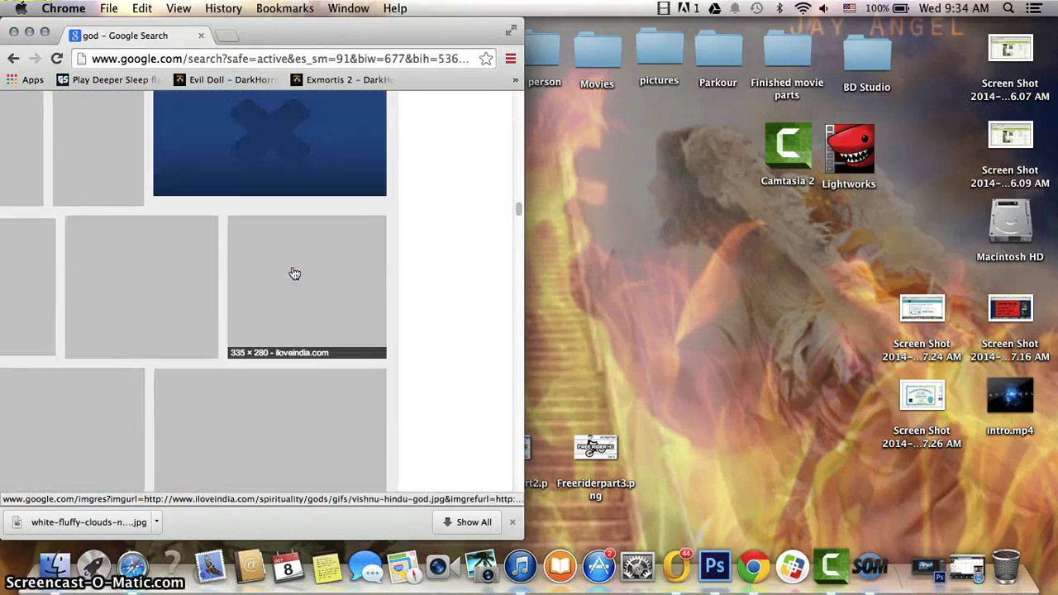
scroll(293, 273, down, 2)
scroll(306, 248, down, 2)
scroll(314, 258, down, 1)
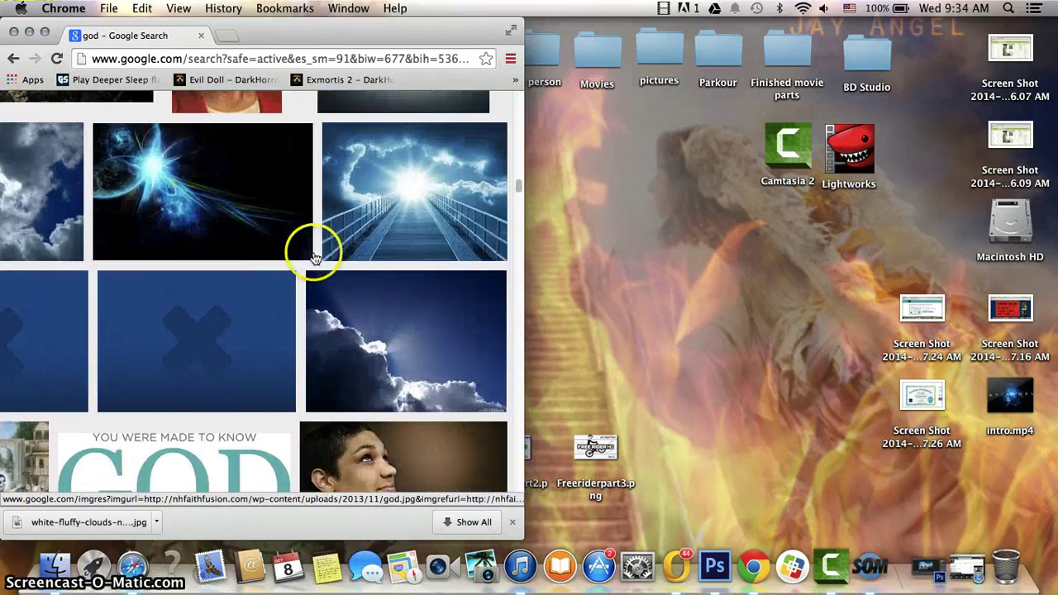
click(388, 224)
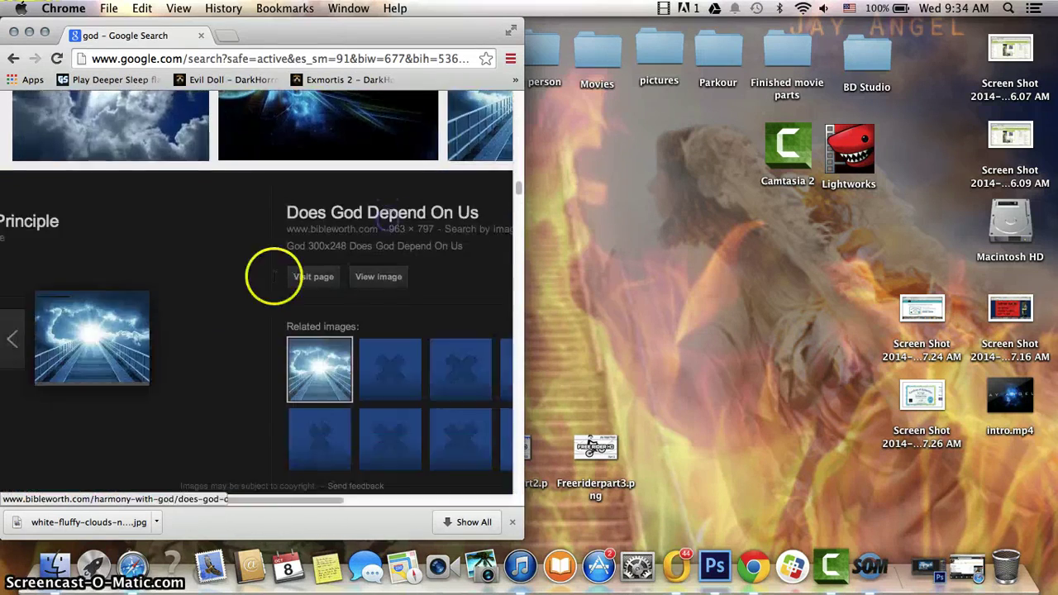
- Save the bridge image to Downloads as God
right_click(106, 343)
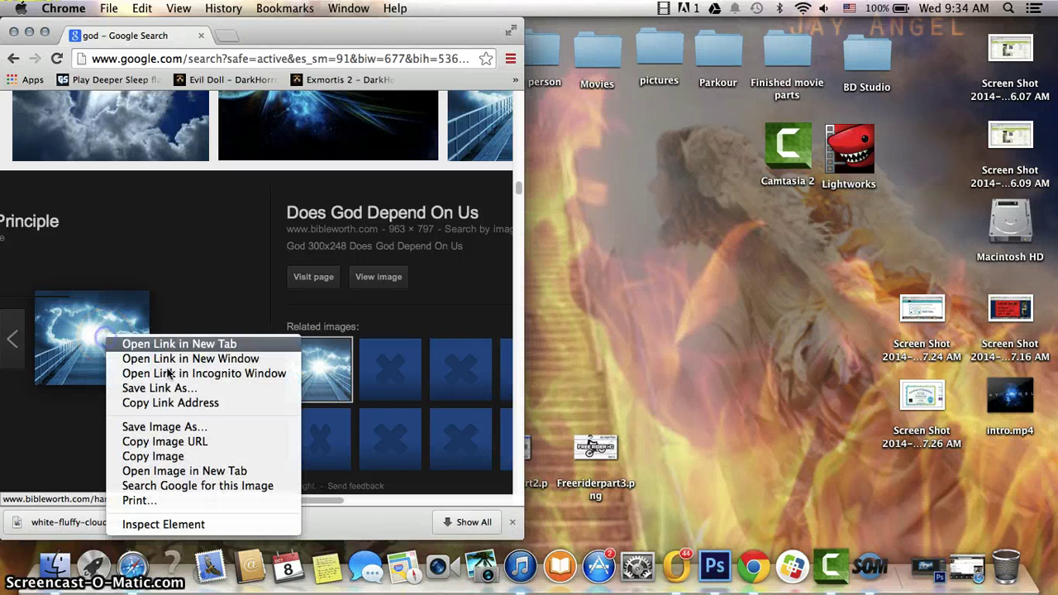
click(170, 424)
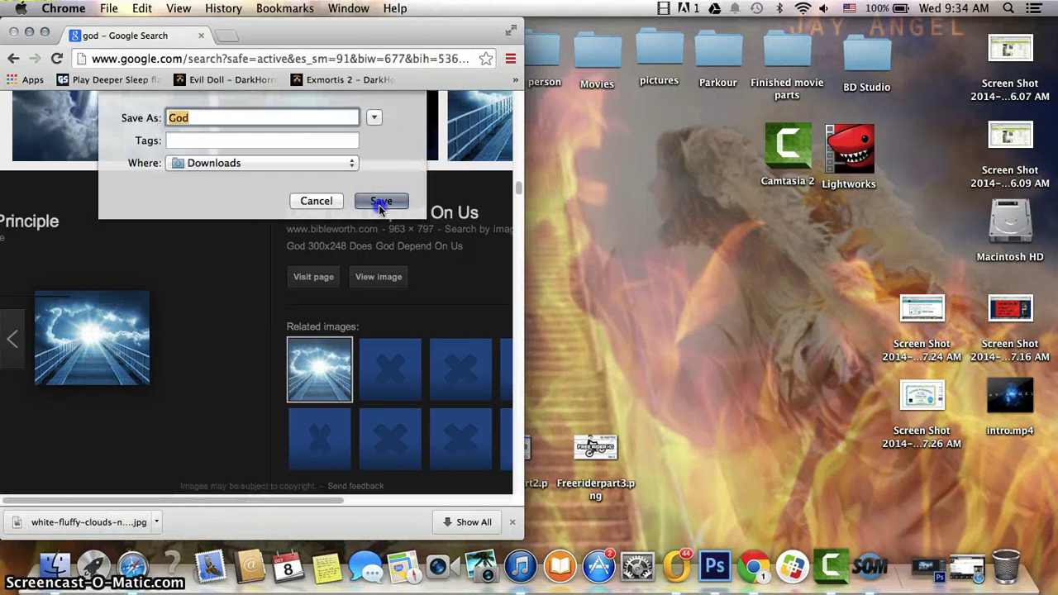
click(381, 201)
- Stop the Grooveshark playback and bring Rip Grandpa back up in Photoshop
click(13, 31)
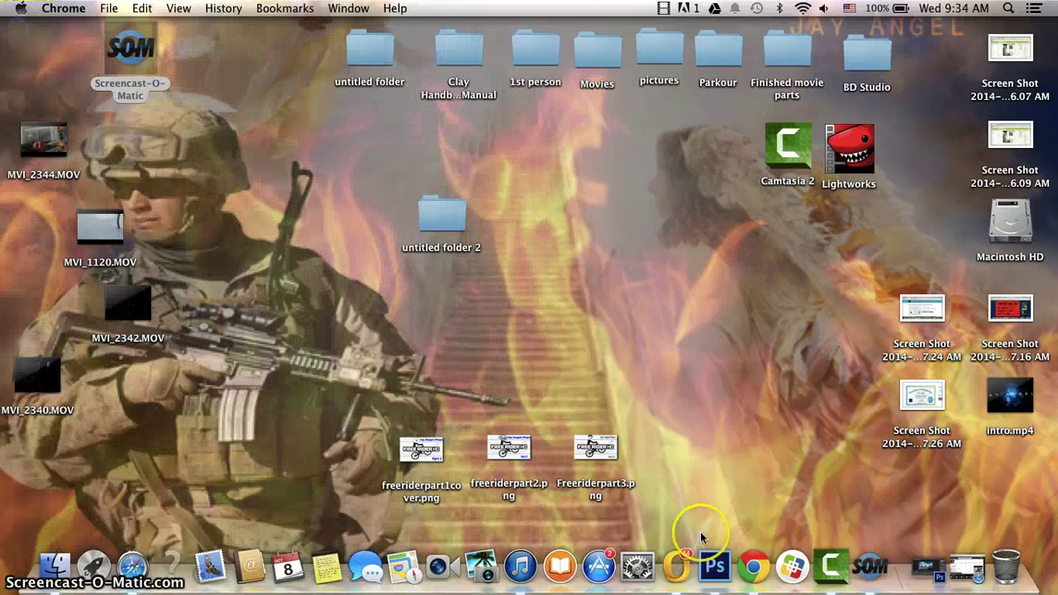
click(967, 567)
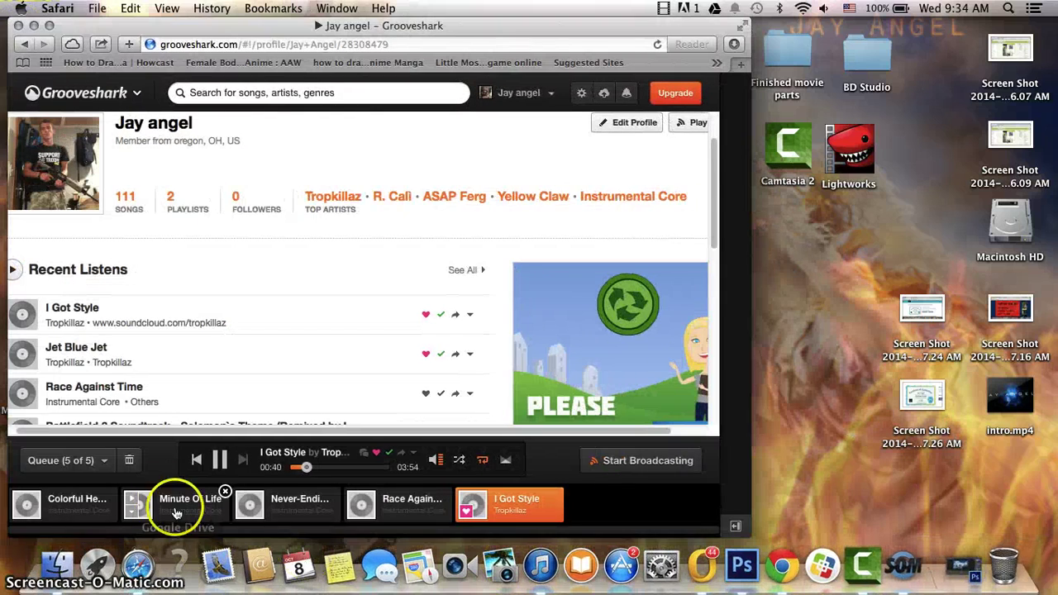
click(195, 460)
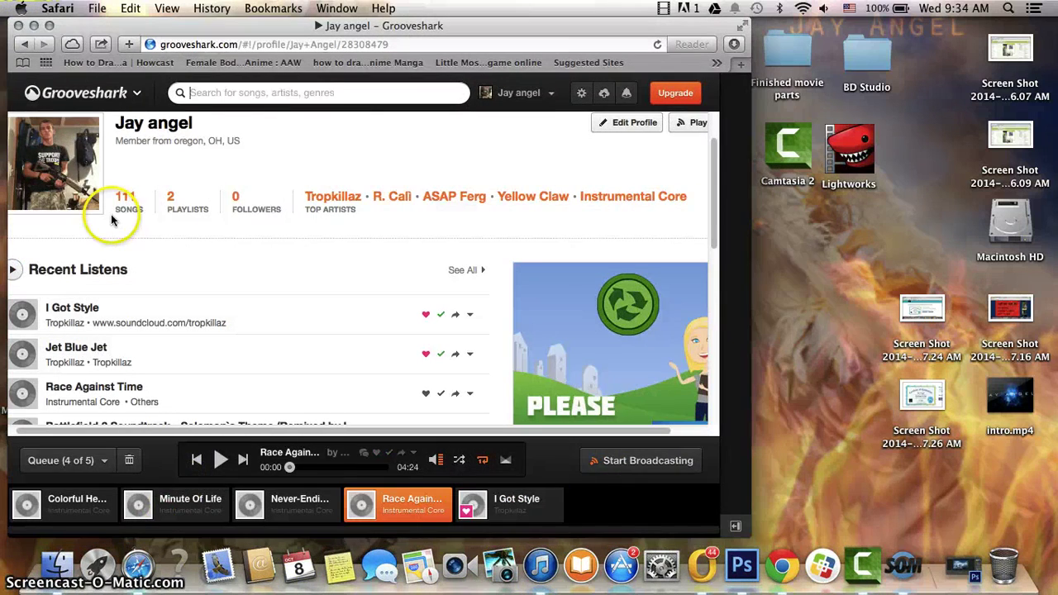
click(33, 26)
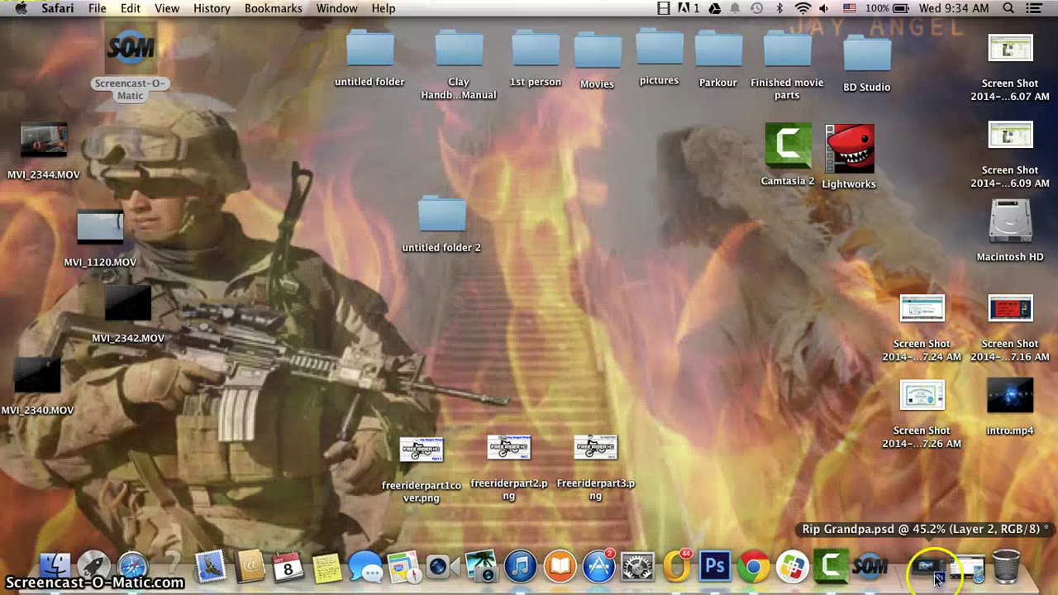
click(938, 580)
- Open God.jpg from Downloads as a second document beside Rip Grandpa.psd
click(125, 8)
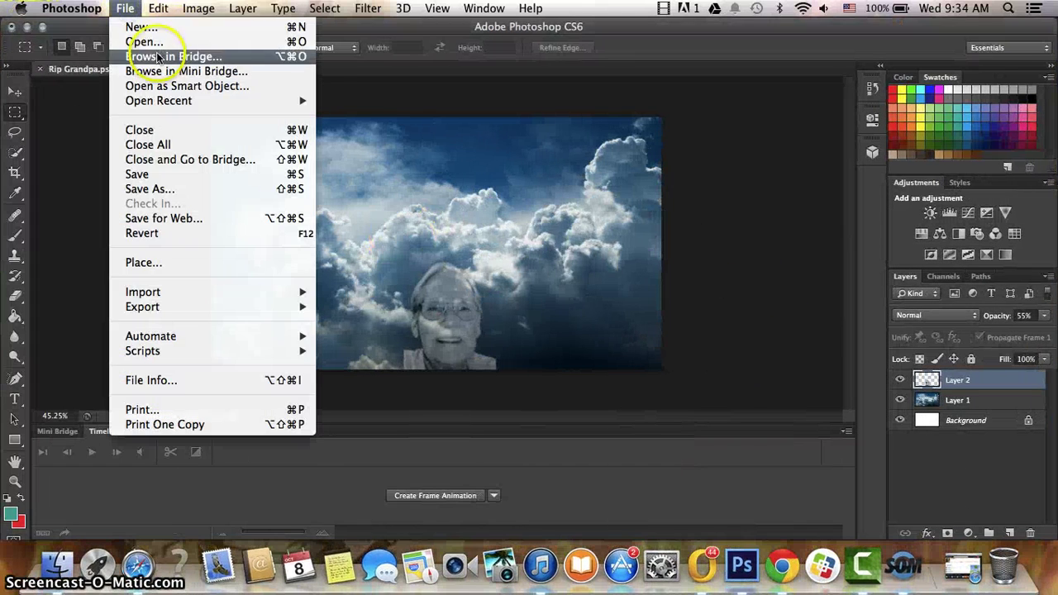
click(153, 42)
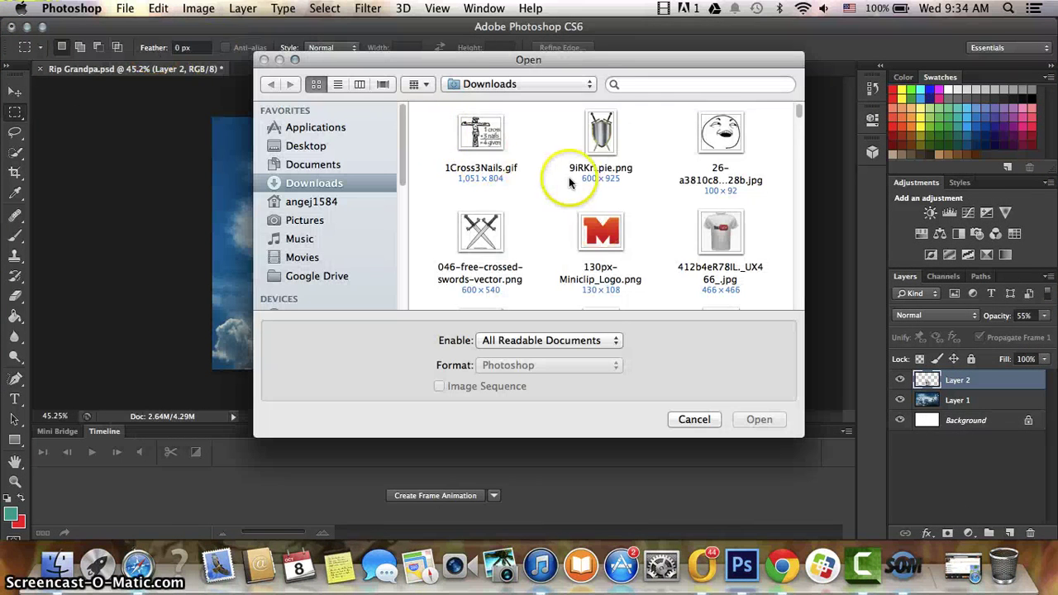
scroll(569, 182, down, 5)
scroll(569, 182, down, 5)
scroll(570, 182, down, 4)
scroll(569, 181, down, 1)
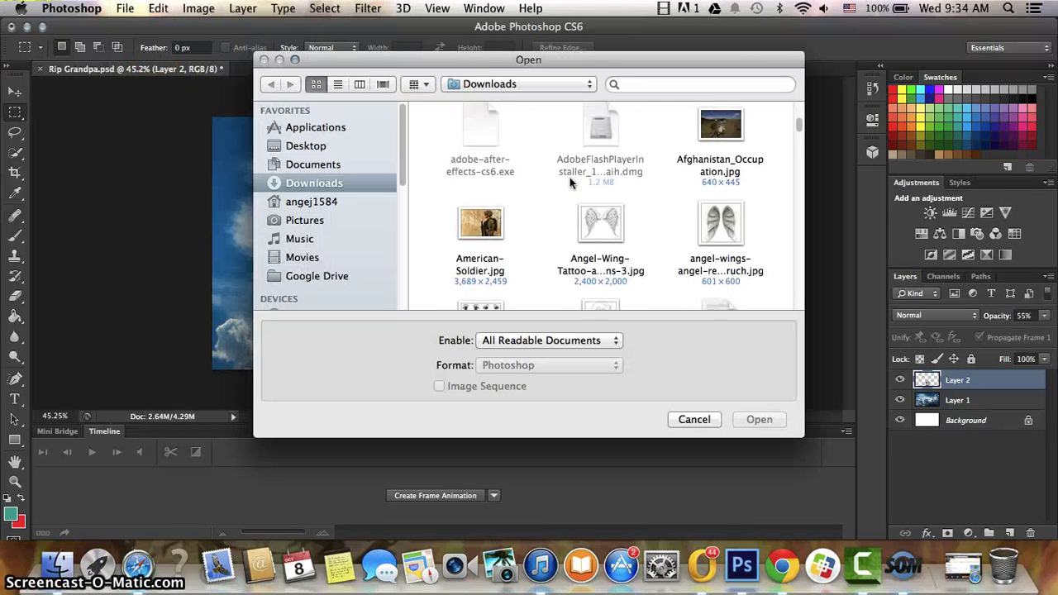
scroll(569, 180, down, 4)
scroll(569, 180, down, 5)
scroll(569, 180, down, 4)
scroll(570, 180, down, 3)
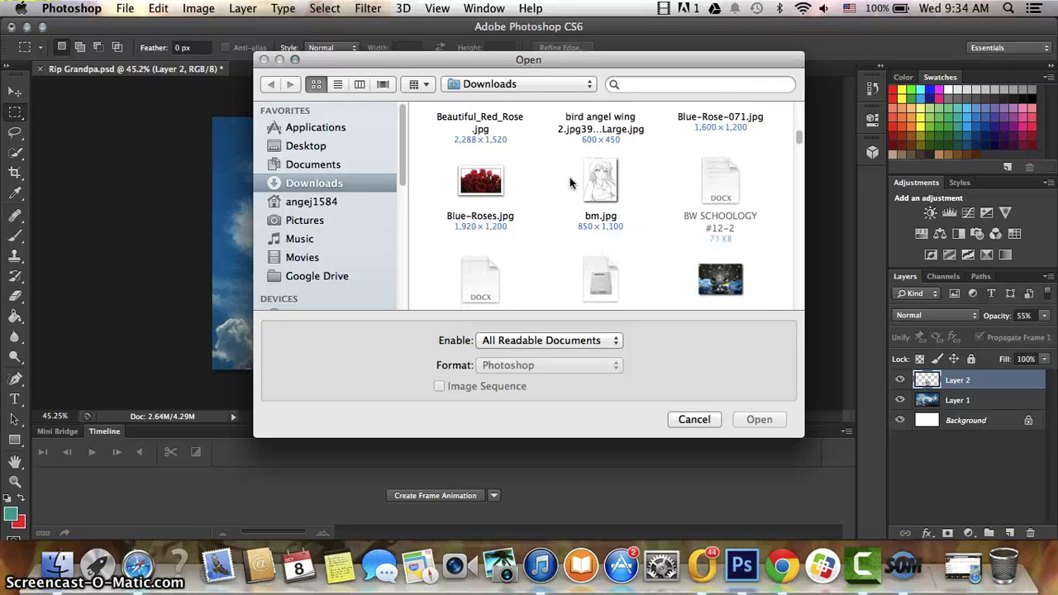
scroll(569, 182, down, 3)
scroll(569, 181, down, 5)
scroll(570, 182, up, 2)
scroll(570, 182, down, 3)
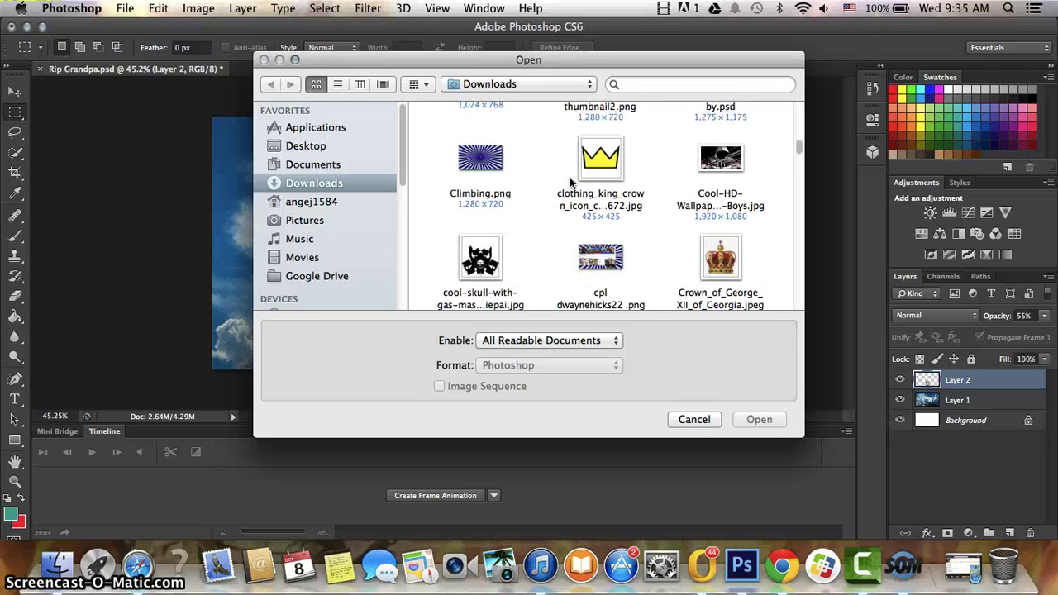
scroll(569, 180, down, 4)
scroll(569, 181, down, 5)
scroll(569, 180, down, 5)
scroll(570, 180, down, 5)
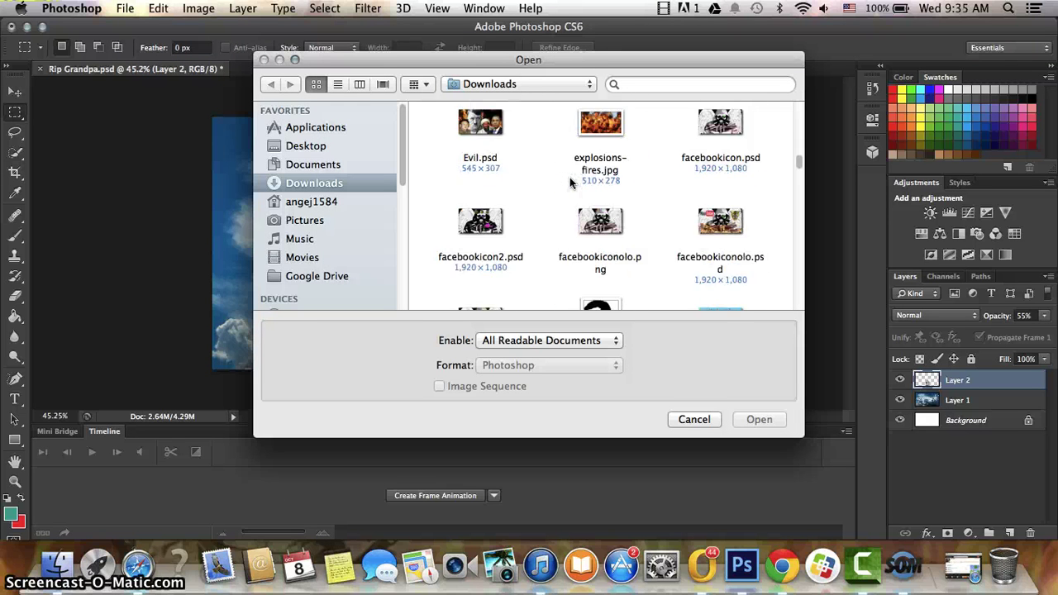
scroll(570, 180, down, 5)
scroll(569, 180, down, 4)
scroll(569, 180, down, 3)
scroll(569, 180, down, 2)
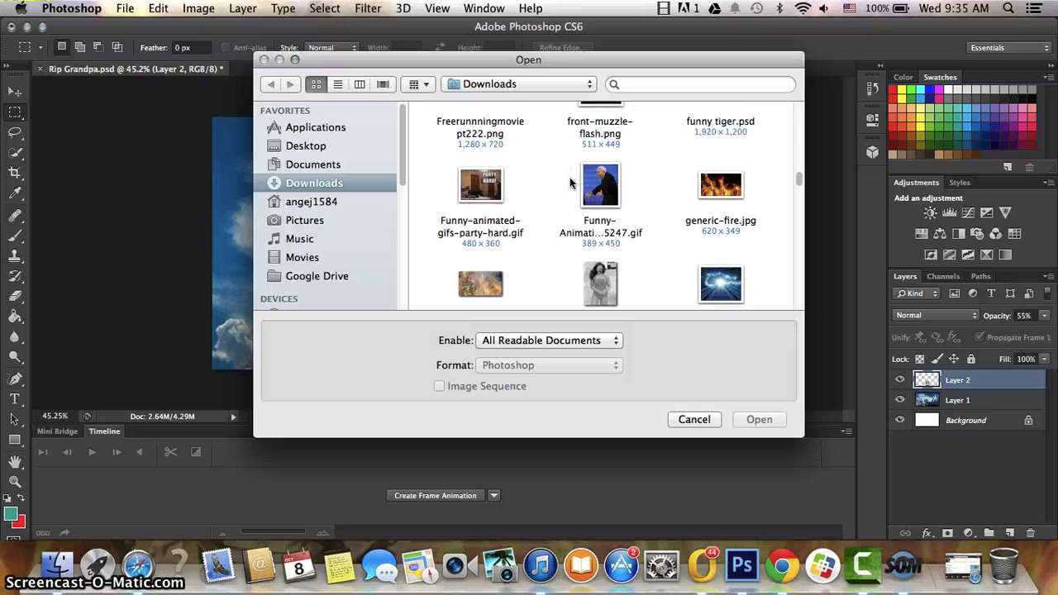
scroll(570, 182, down, 2)
double_click(706, 218)
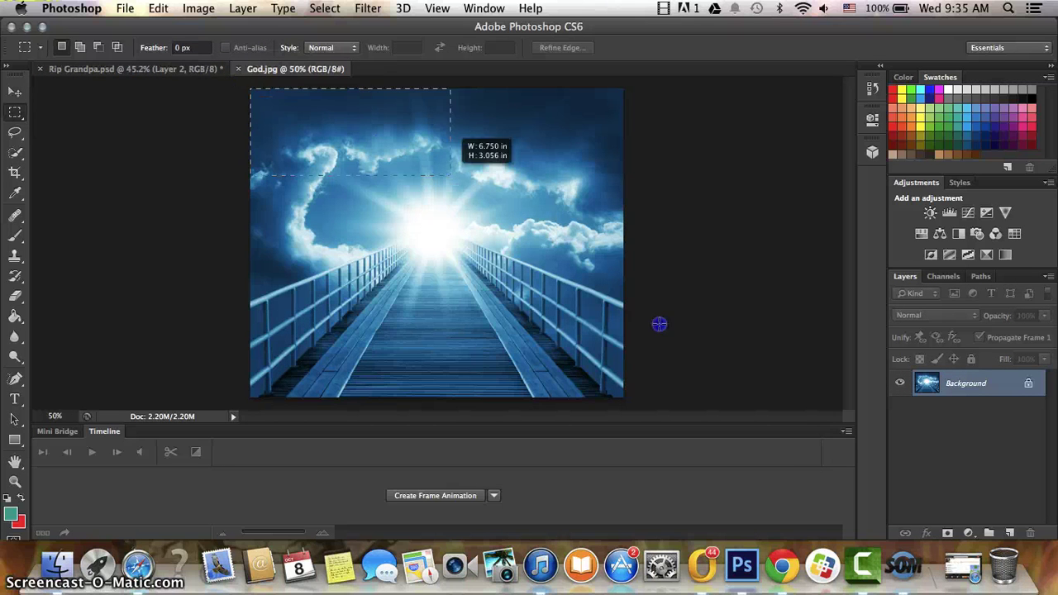
- Copy all of God.jpg, close it, and paste it into Rip Grandpa.psd as Layer 3
drag(238, 85, 793, 456)
click(162, 7)
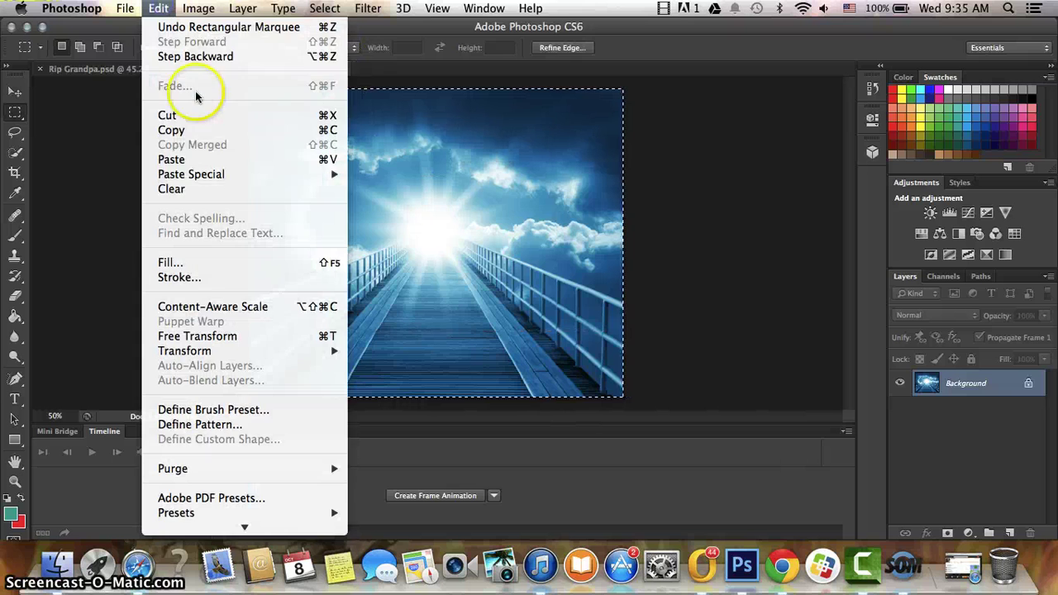
click(203, 128)
click(238, 69)
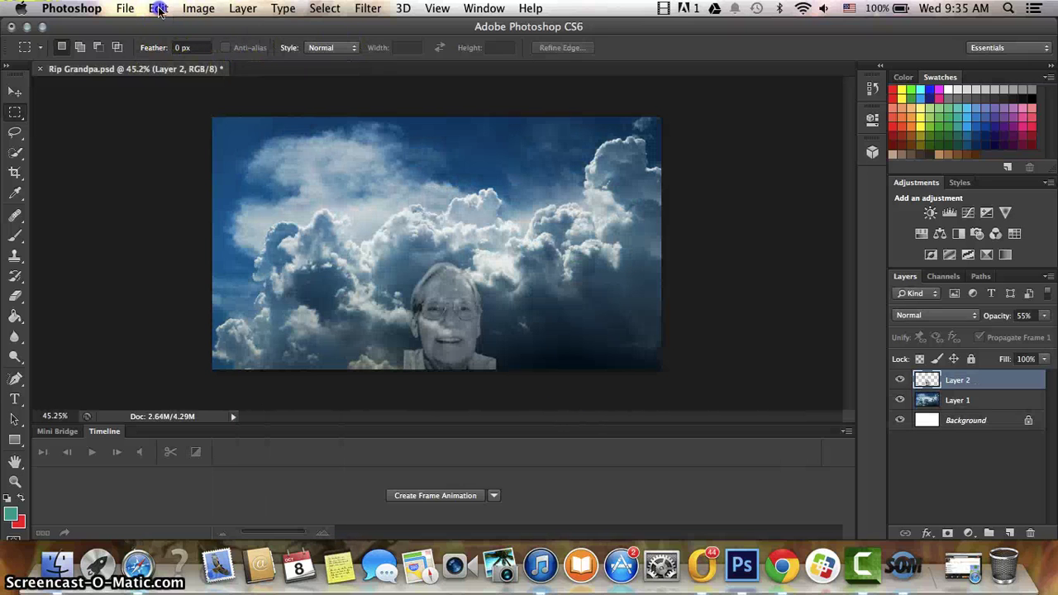
click(158, 7)
click(188, 158)
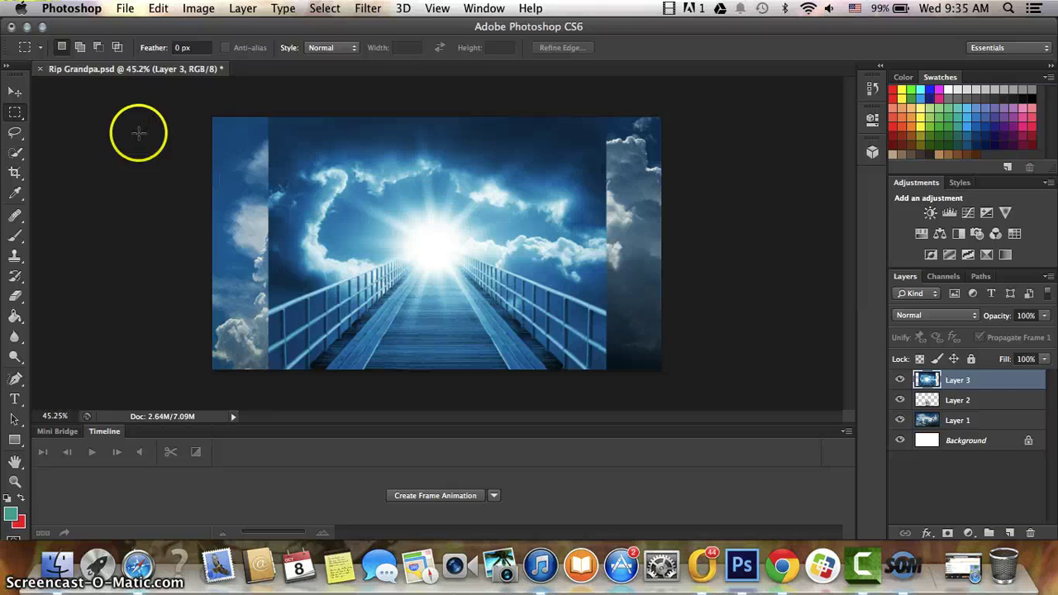
- Lasso and delete the bridge layer's upper-left corner, then outline the top edge
click(18, 133)
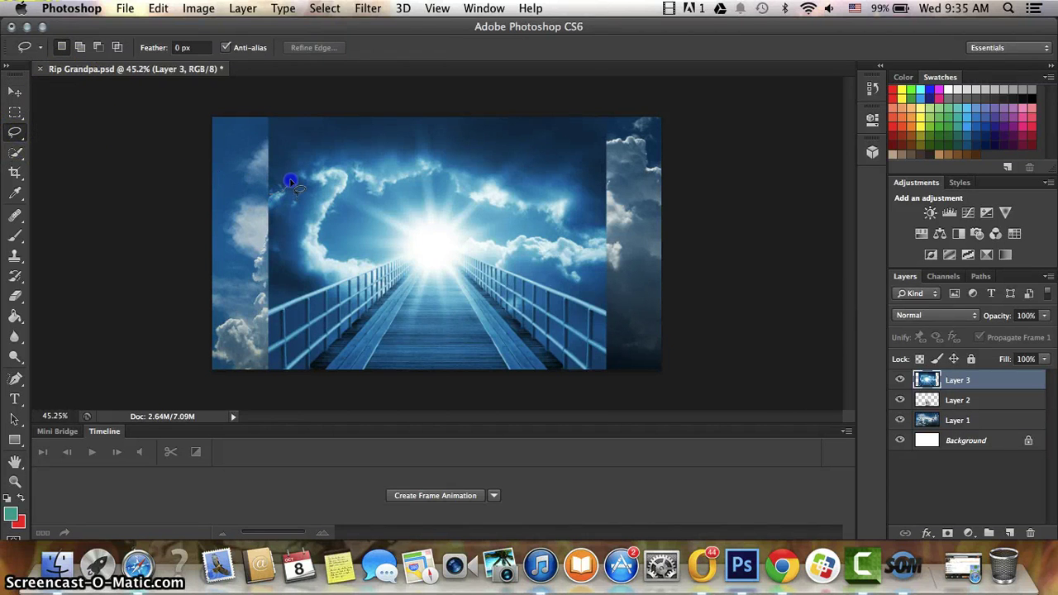
drag(304, 177, 317, 171)
drag(266, 101, 235, 182)
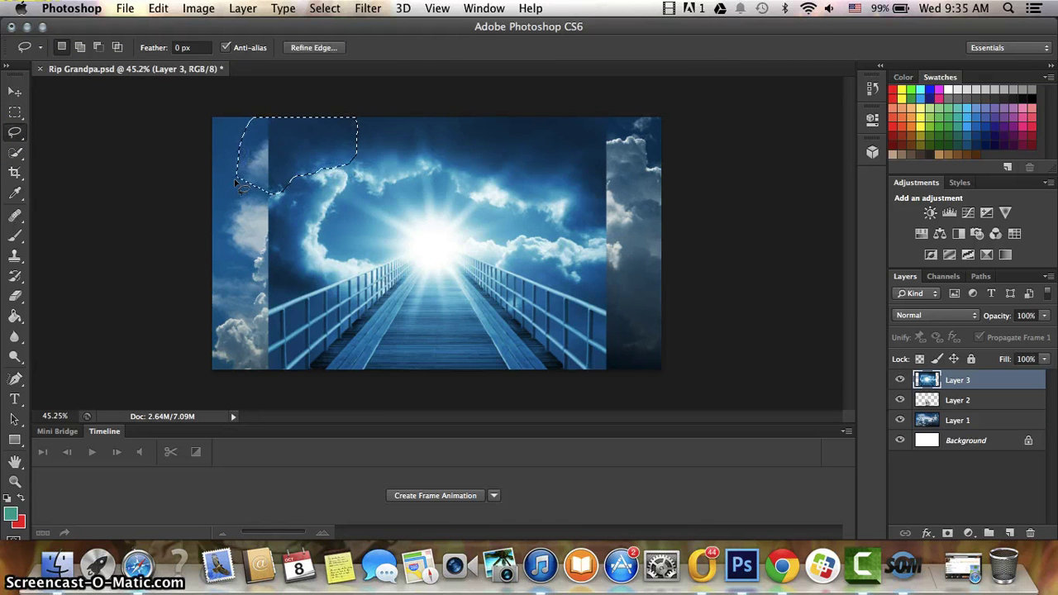
key(Delete)
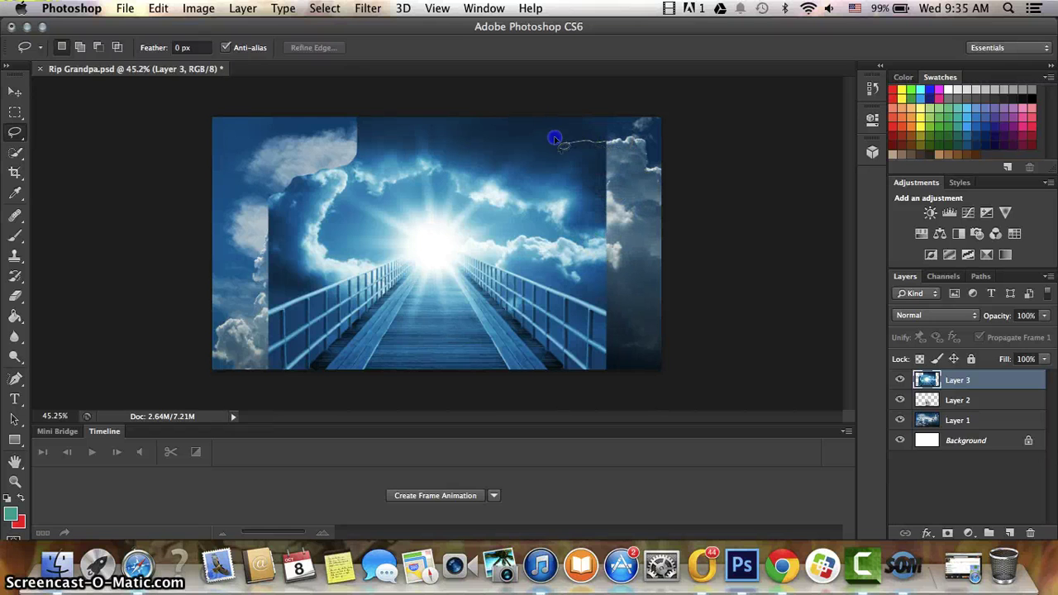
mouse_move(512, 115)
mouse_down()
mouse_move(618, 94)
mouse_move(628, 105)
mouse_up()
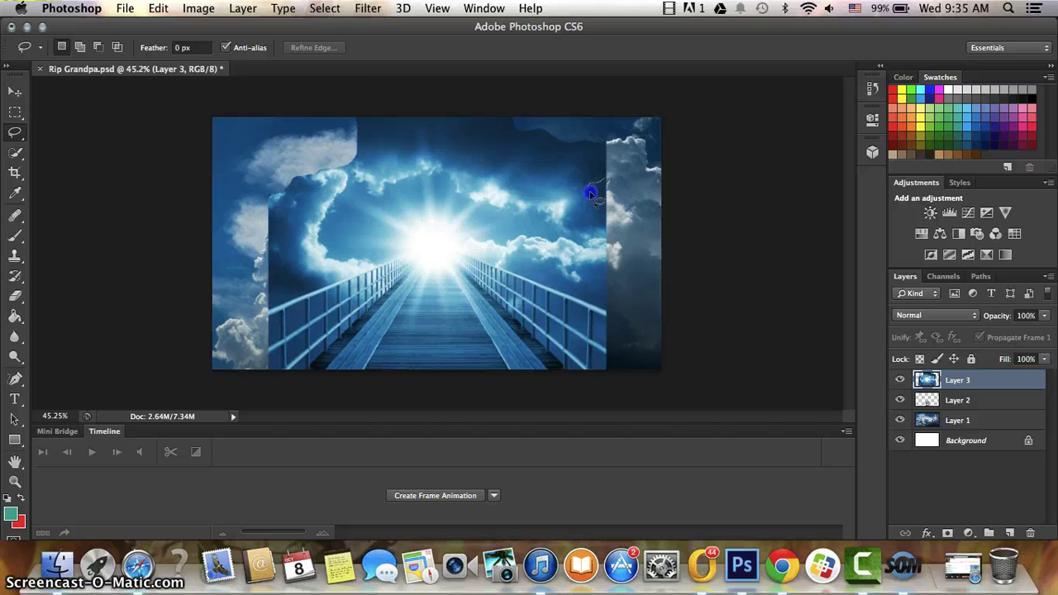
click(649, 151)
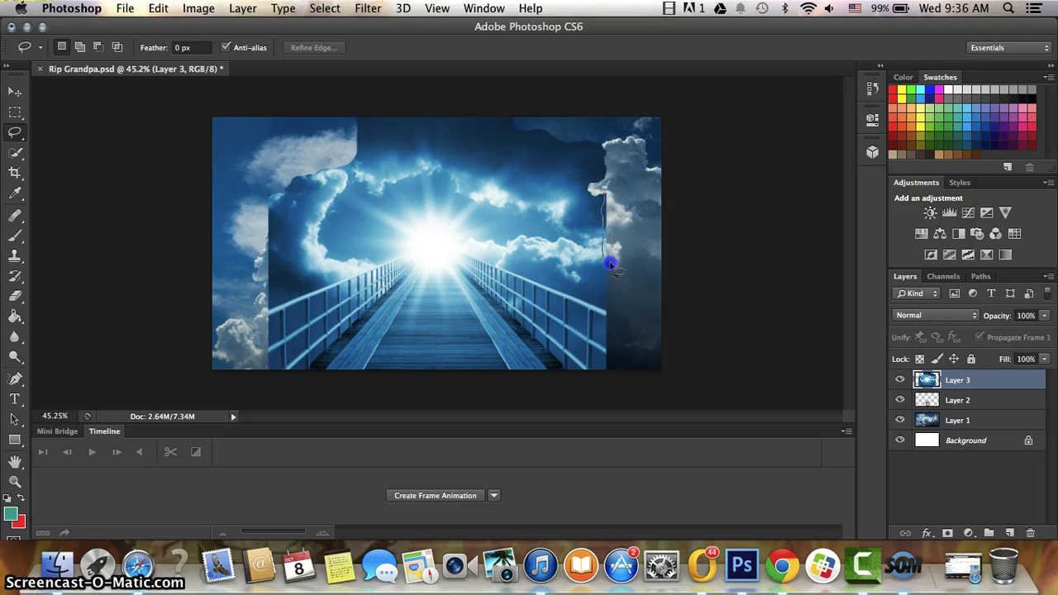
- Lasso the sky along the top cloud edge and delete it from the bridge layer
mouse_move(620, 242)
mouse_down()
mouse_move(630, 173)
mouse_move(609, 350)
mouse_move(600, 280)
mouse_up()
drag(477, 87, 352, 141)
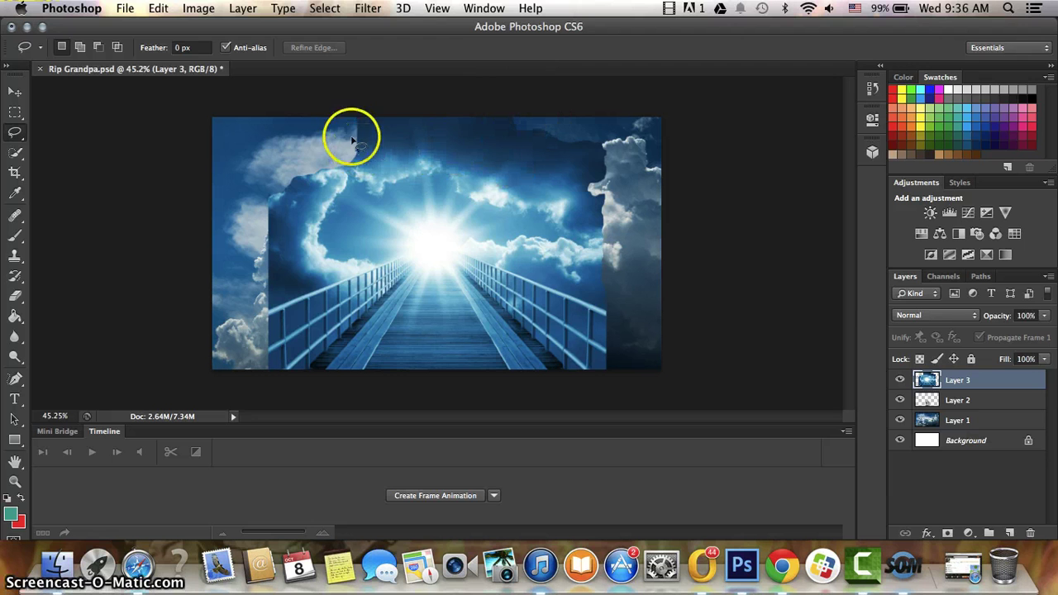
drag(353, 156, 422, 141)
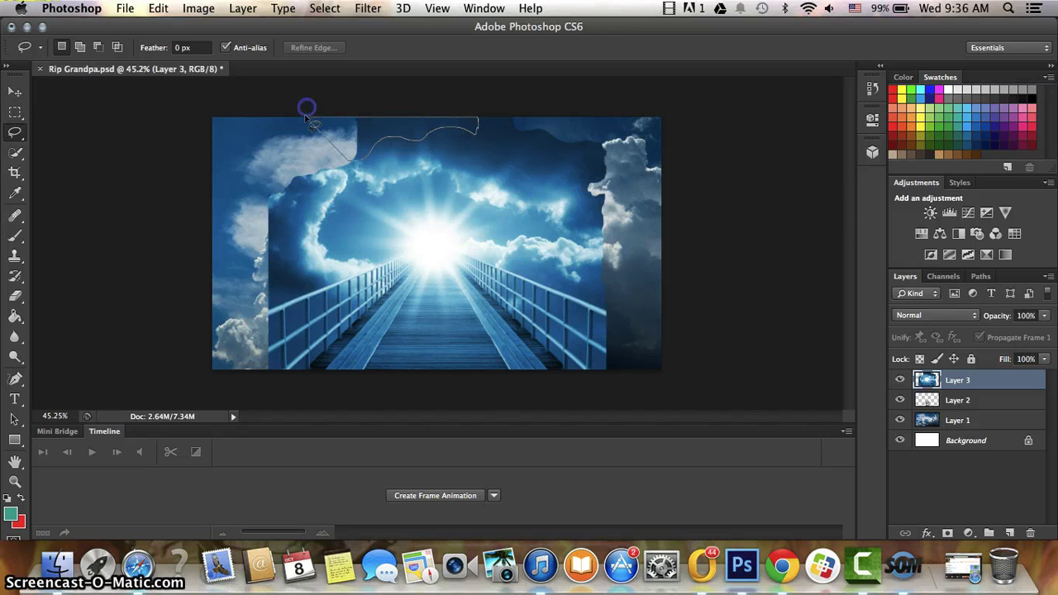
drag(306, 120, 308, 122)
key(Delete)
key(ctrl+d)
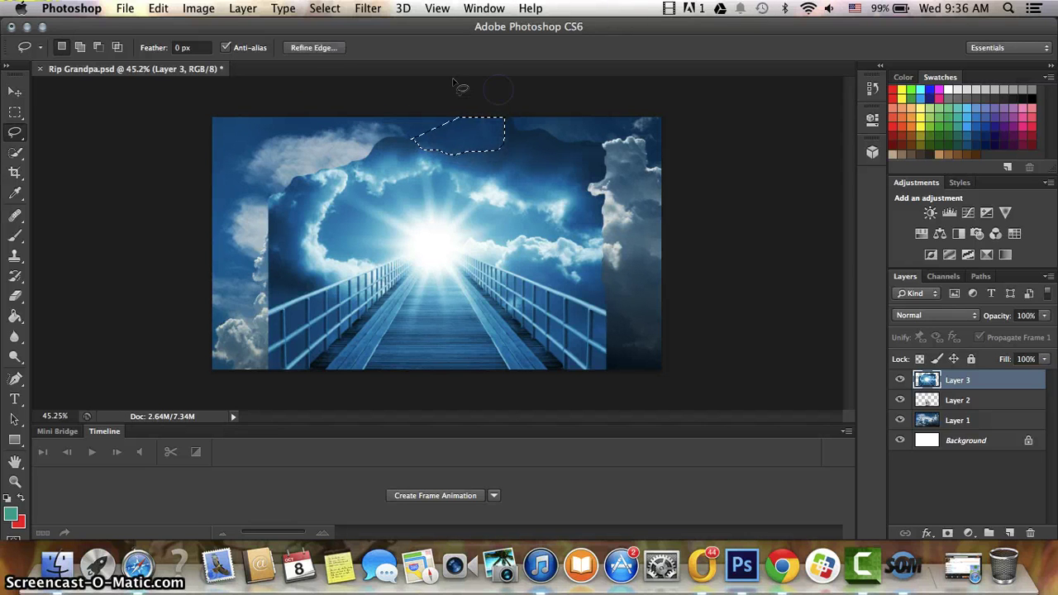
- Move a selected cloud patch up and left to cover the gap at the top
drag(490, 141, 504, 155)
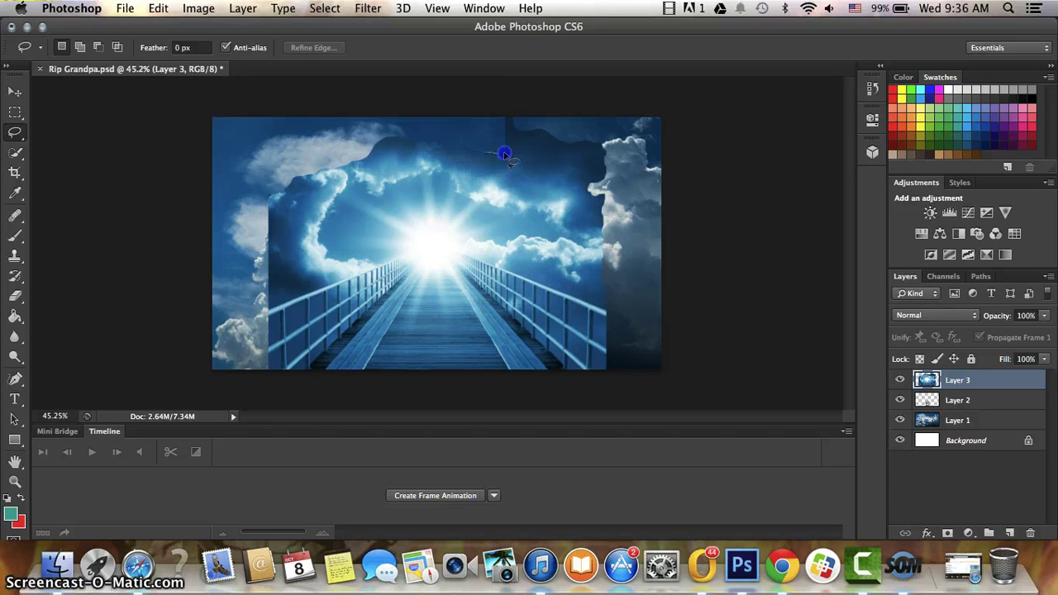
drag(532, 137, 514, 124)
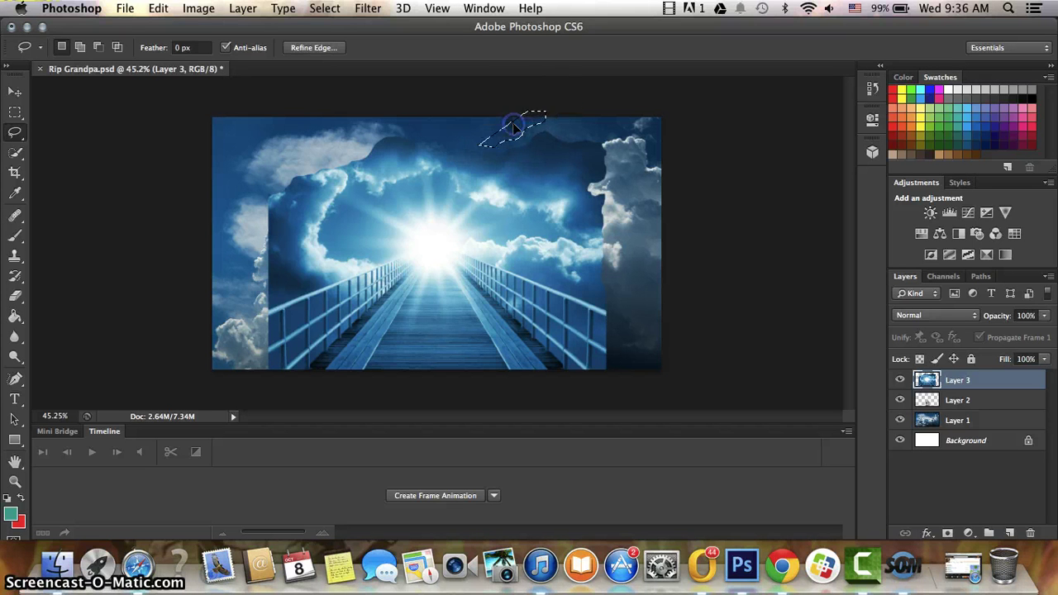
drag(514, 128, 510, 120)
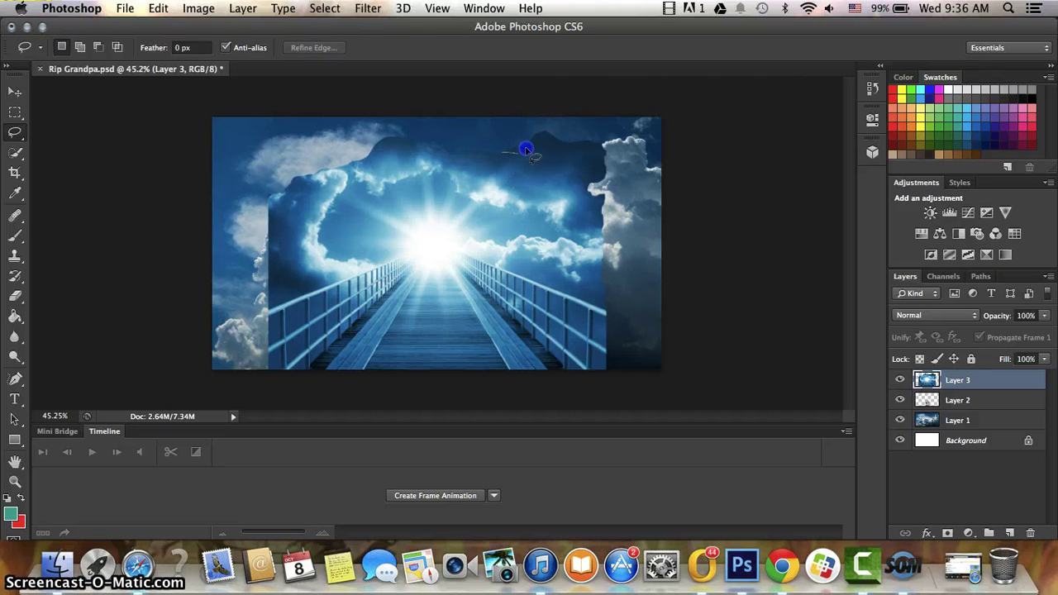
click(570, 99)
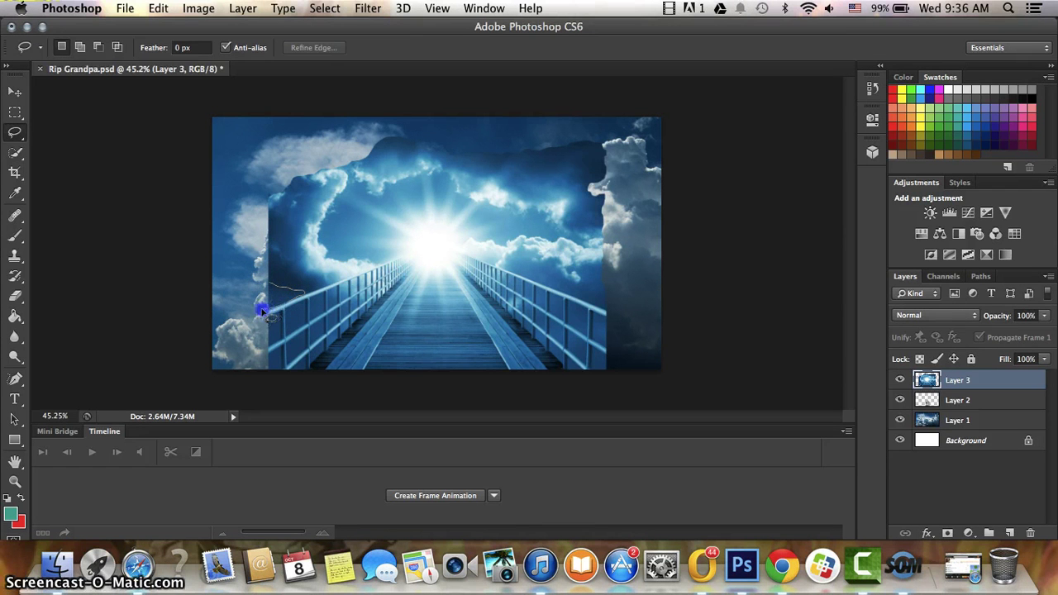
- Delete the light clouds to the left of the bridge
drag(277, 307, 260, 283)
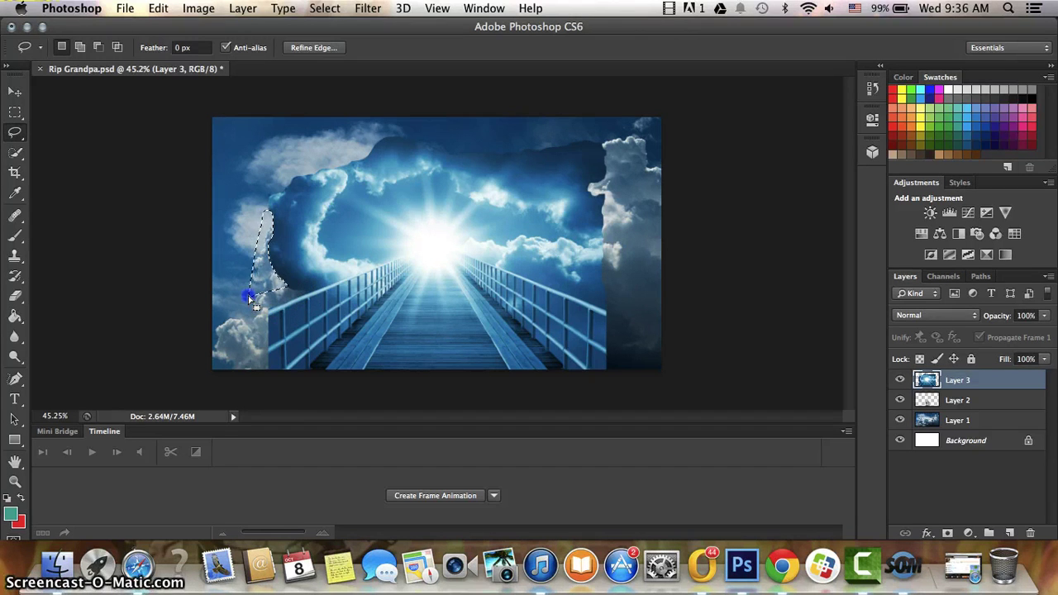
drag(249, 284, 250, 285)
key(Delete)
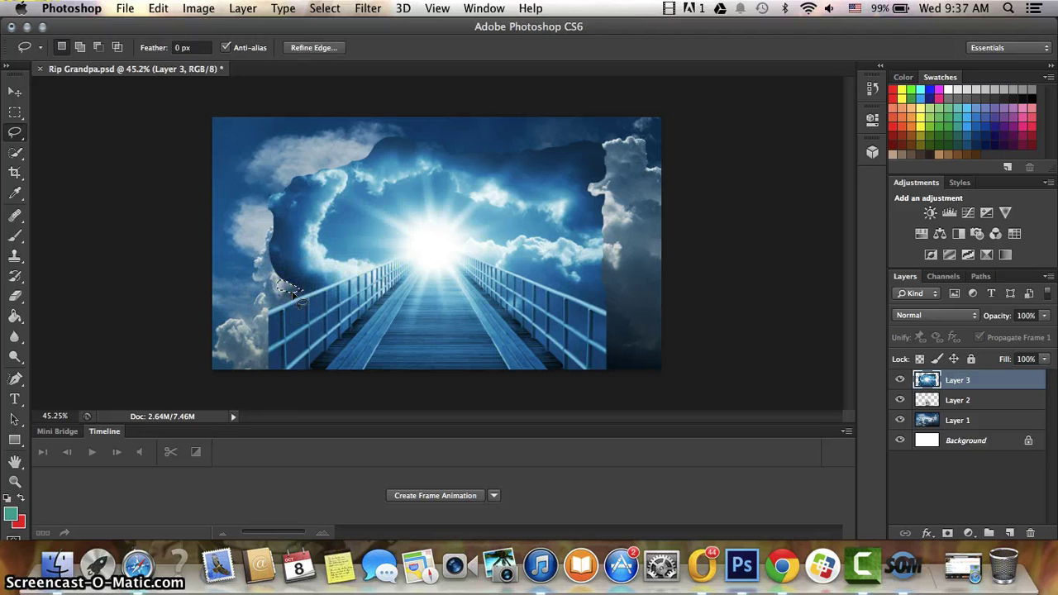
click(294, 294)
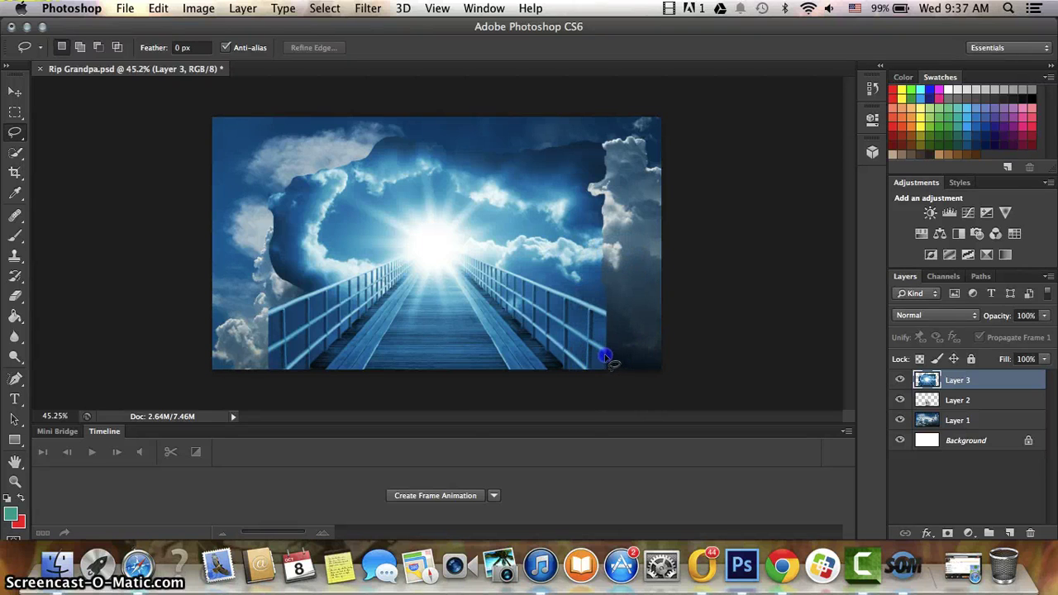
- Trace trial selections along the lower and upper right edges of the bridge
drag(596, 353, 589, 365)
click(636, 356)
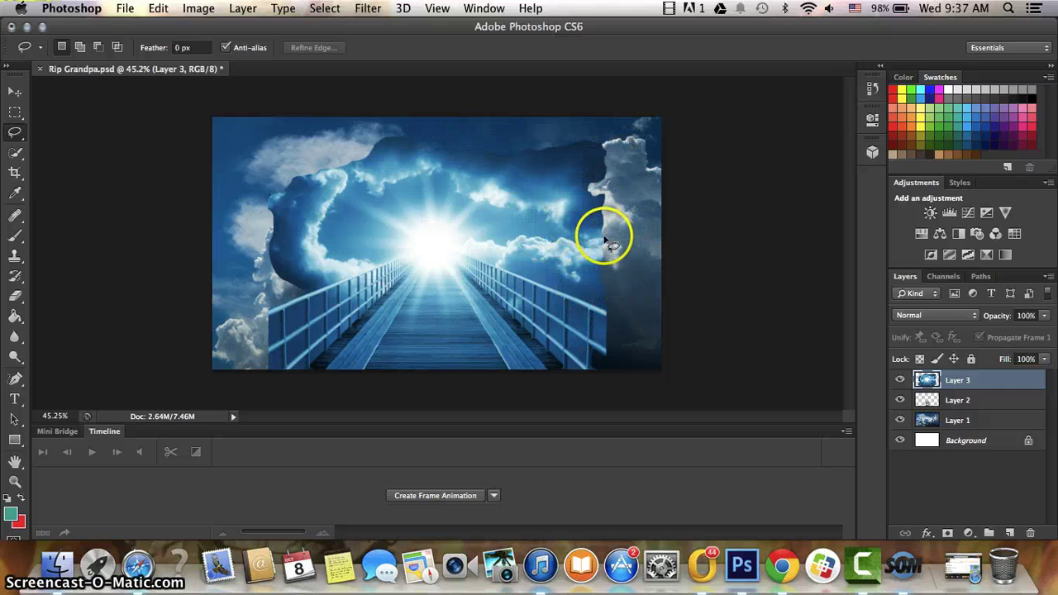
drag(601, 238, 588, 234)
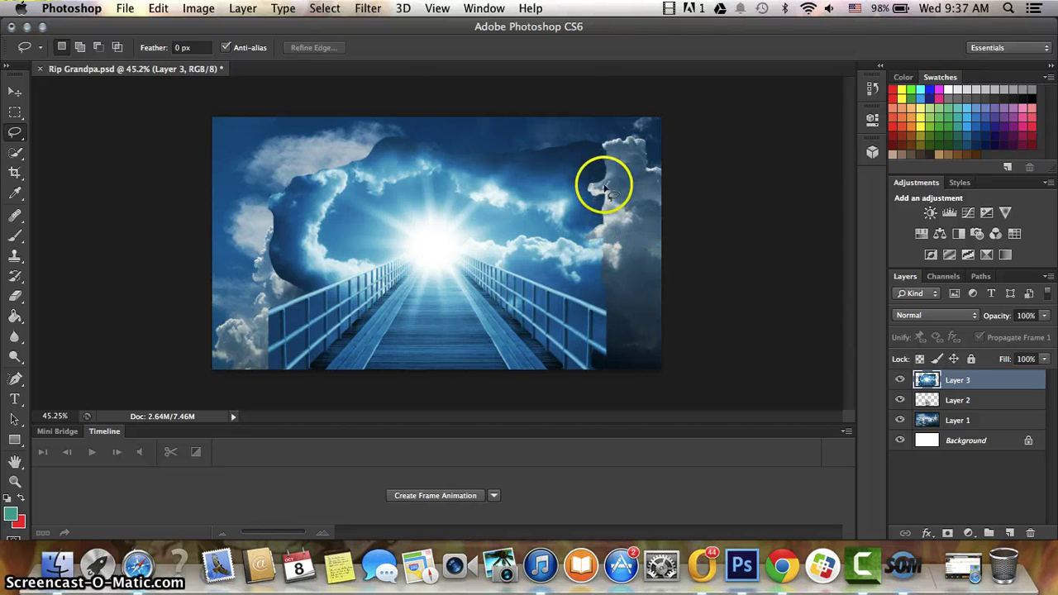
drag(595, 188, 611, 211)
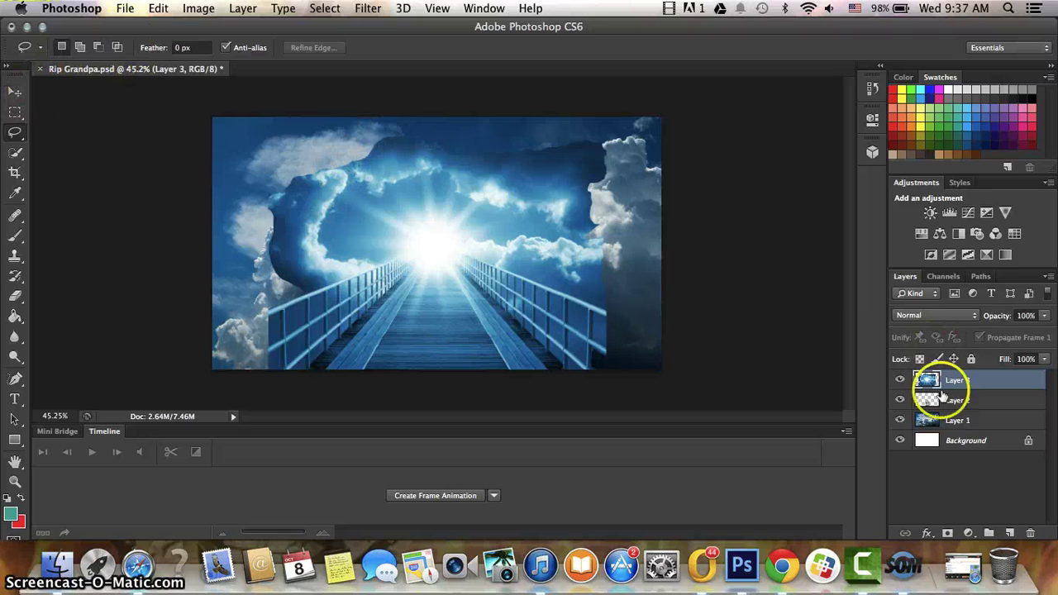
- Move Layer 2 above Layer 3 and resize Grandpa's face taller over the bridge
drag(942, 400, 949, 379)
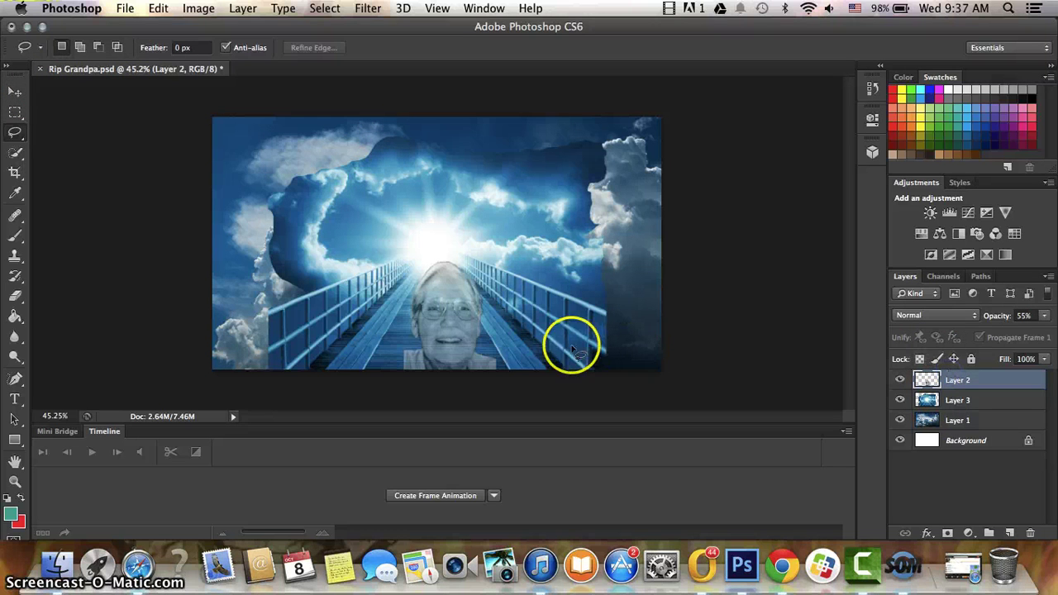
click(16, 94)
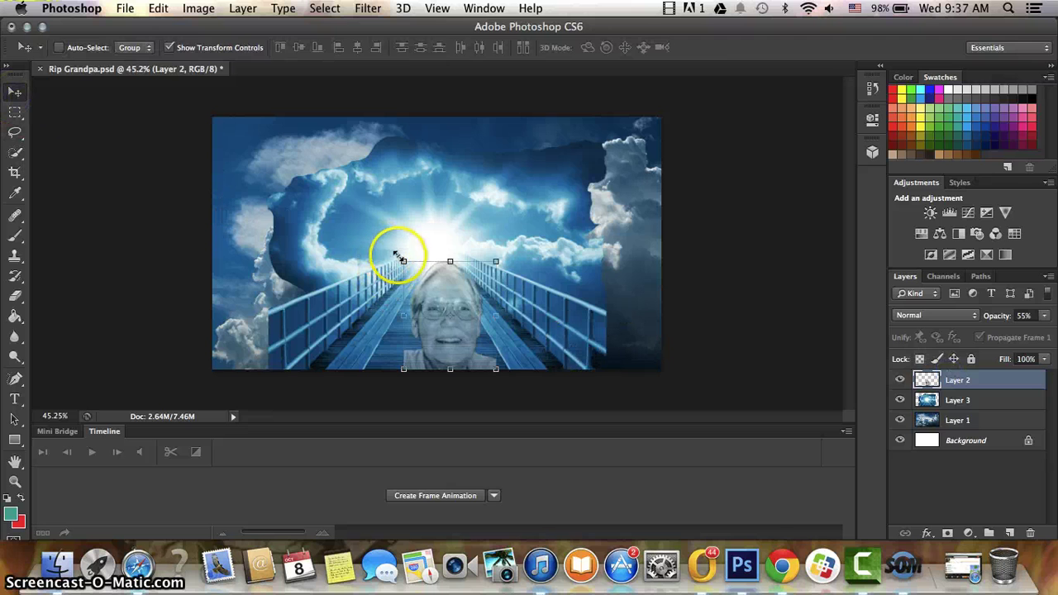
mouse_move(404, 262)
mouse_down()
mouse_move(423, 306)
mouse_move(425, 241)
mouse_up()
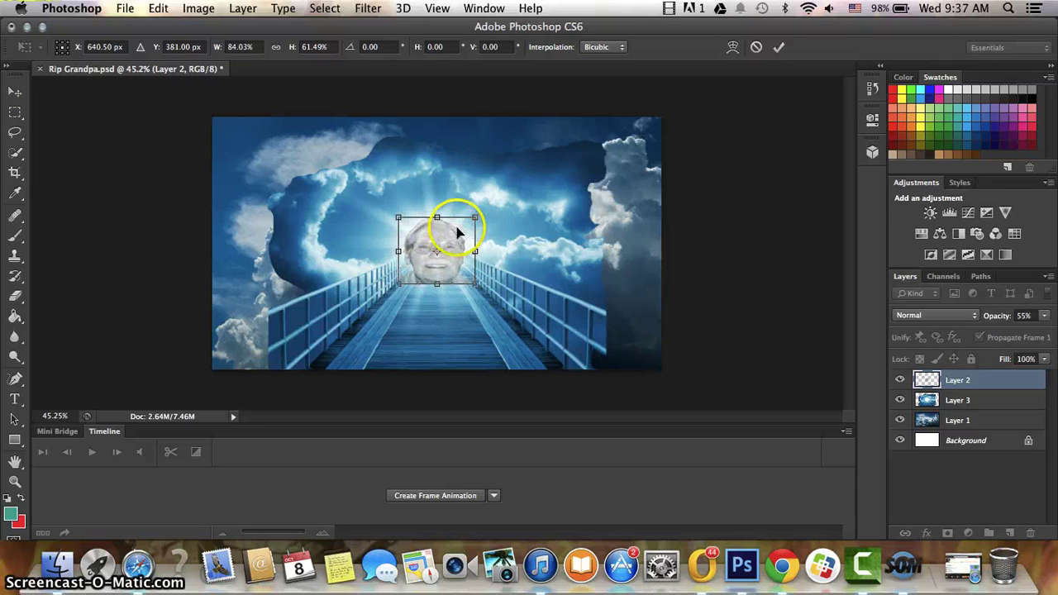
drag(475, 218, 471, 212)
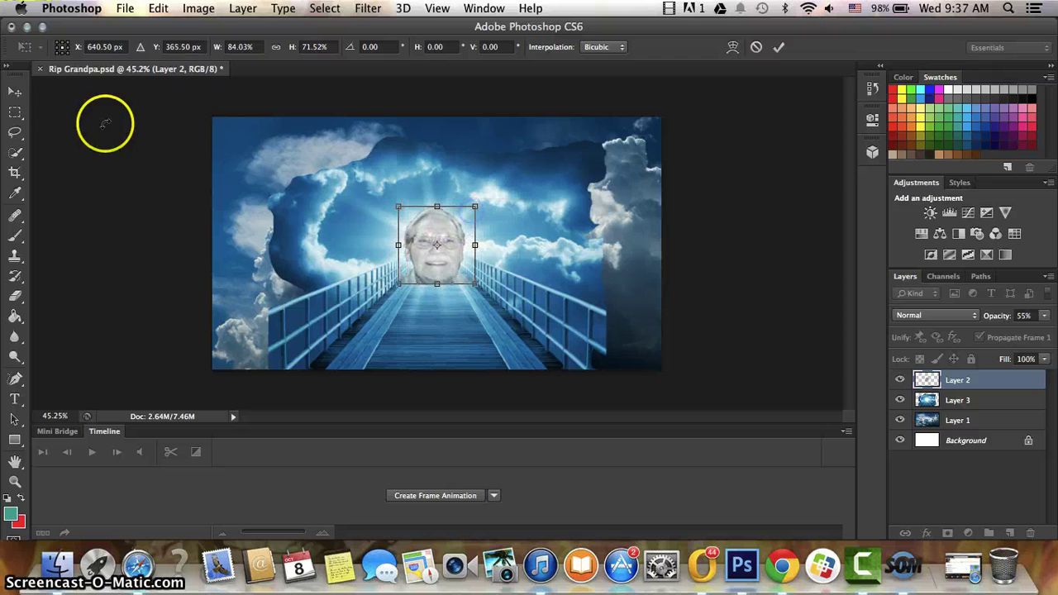
click(15, 91)
click(665, 212)
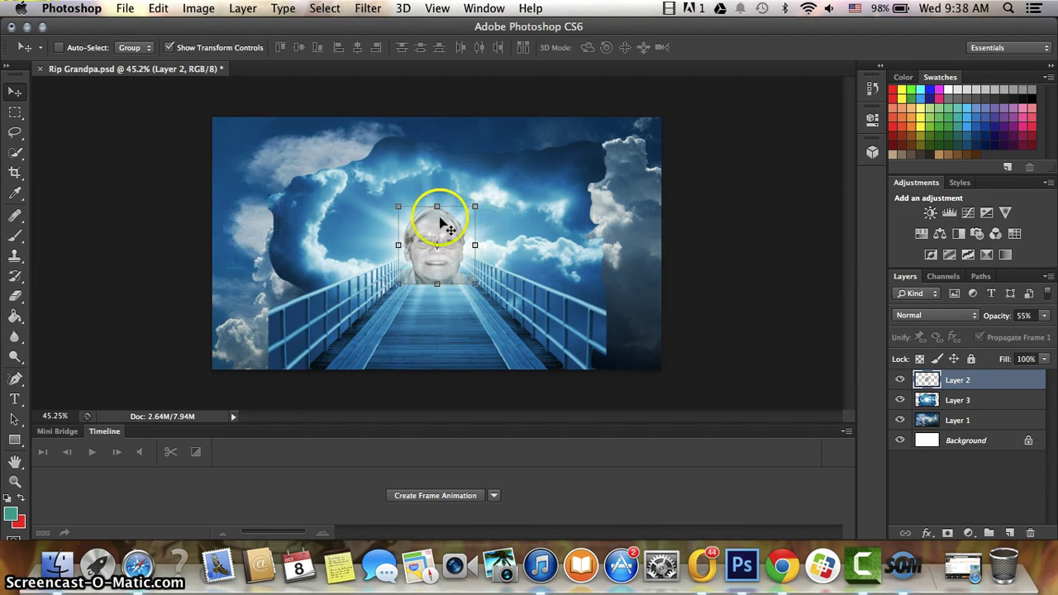
- Skip Grooveshark back to the previous song and return to the photo
click(967, 565)
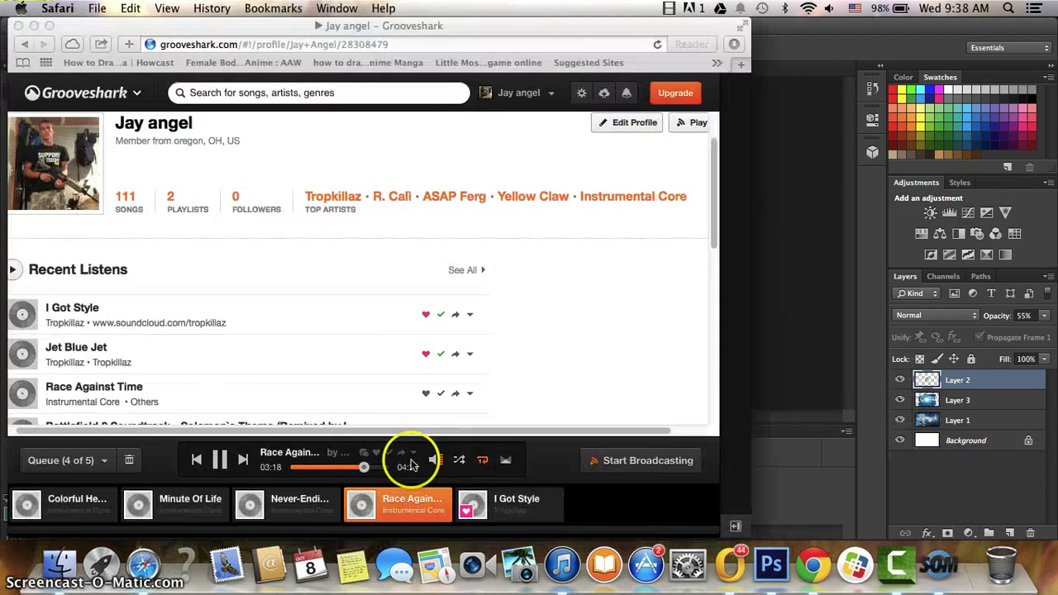
click(202, 460)
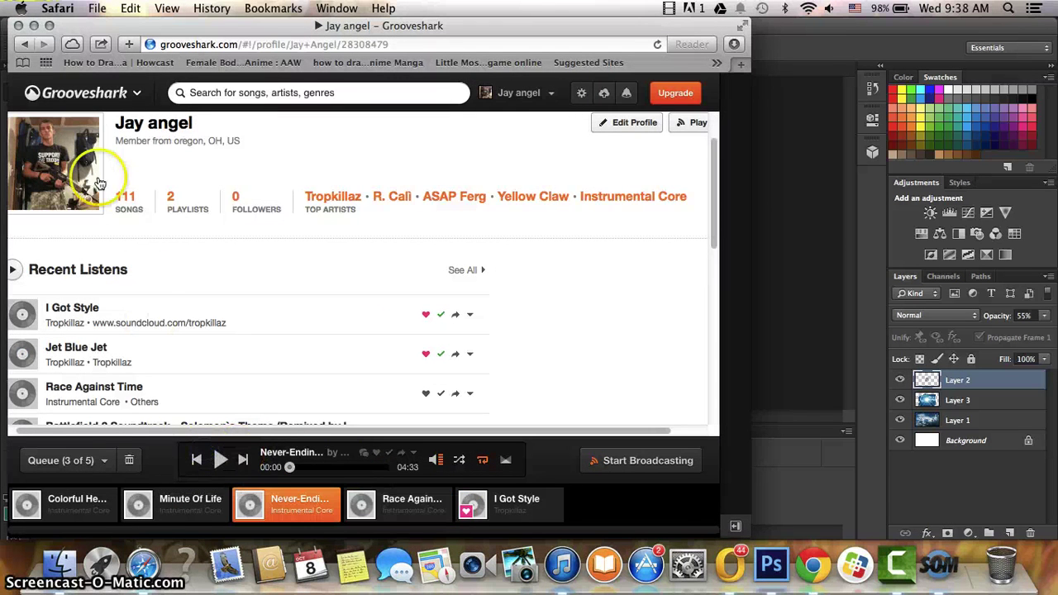
click(33, 26)
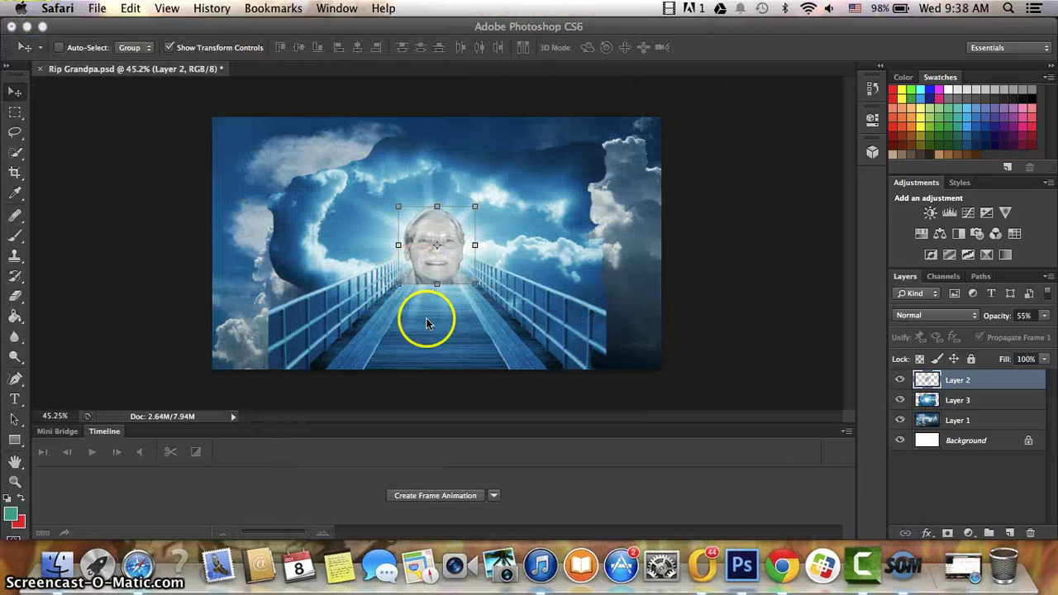
- Lasso a small patch at the right end of the bridge railing
click(451, 248)
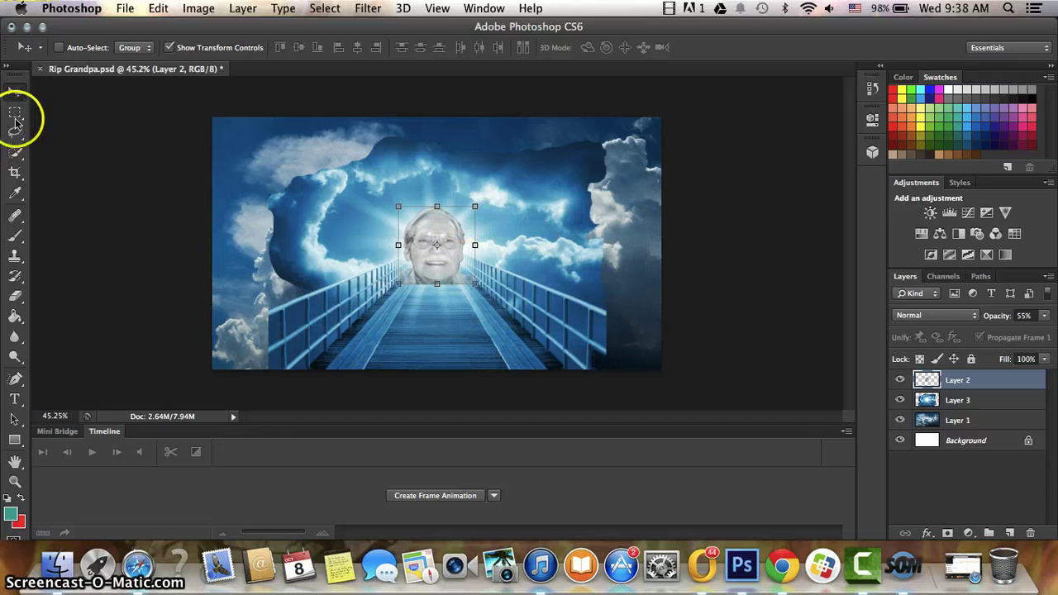
click(15, 114)
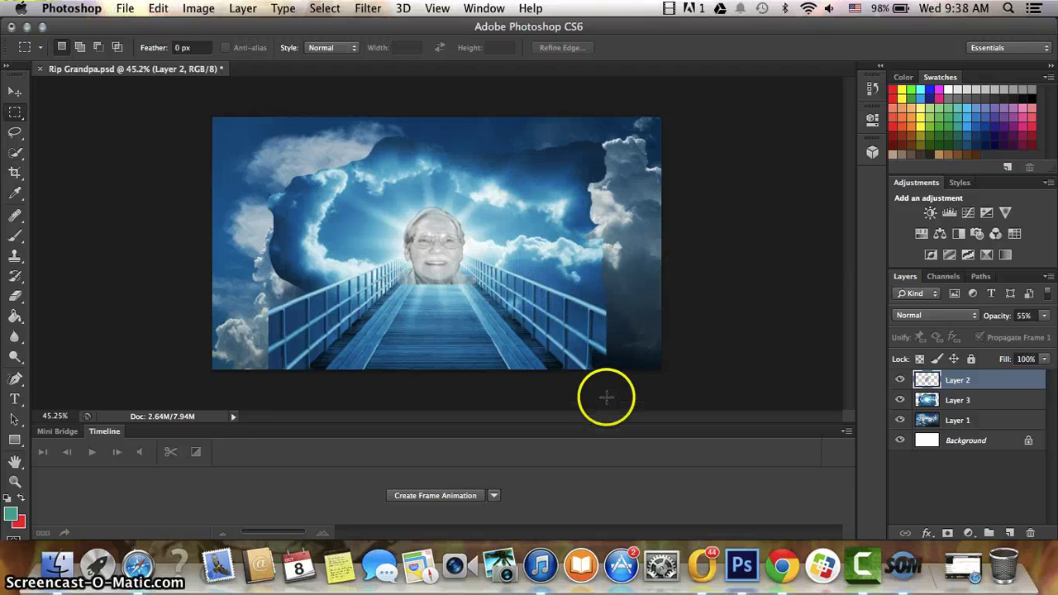
click(16, 133)
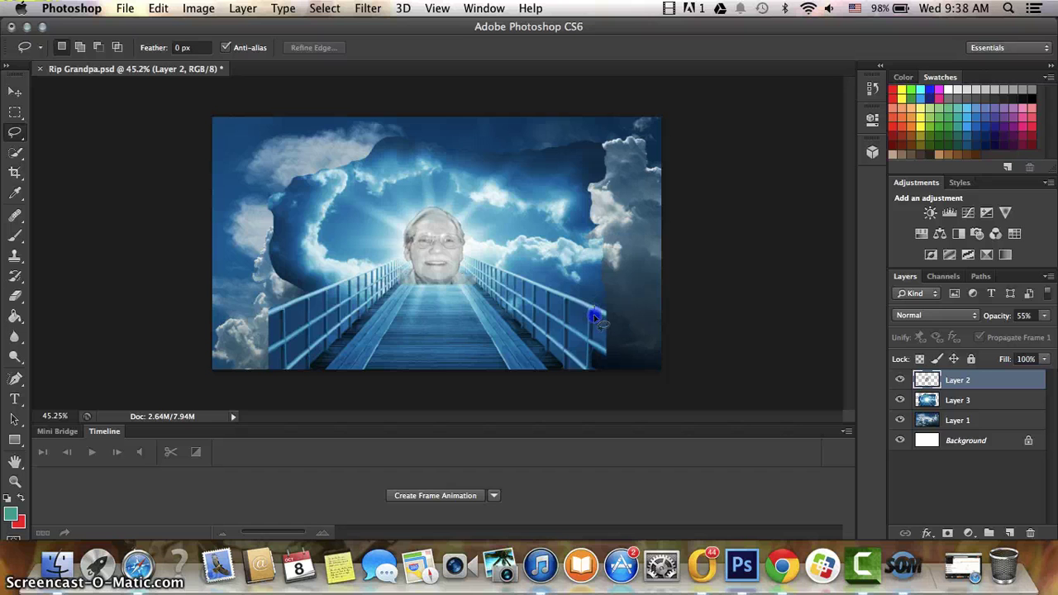
drag(594, 307, 618, 299)
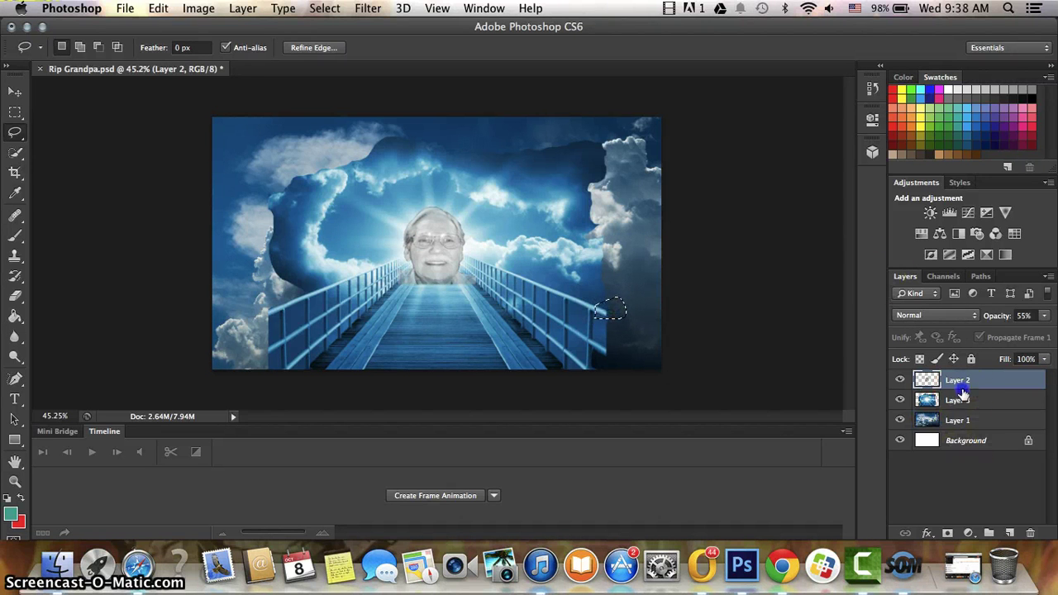
- Select Layer 3 in the Layers panel and clear a trial lasso selection by the railing
double_click(957, 400)
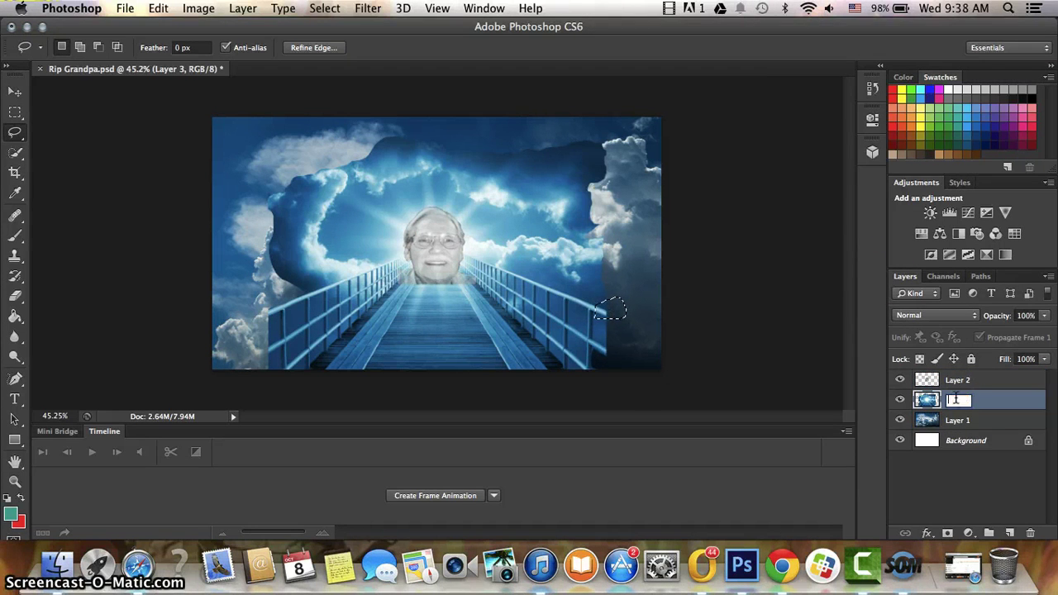
click(613, 310)
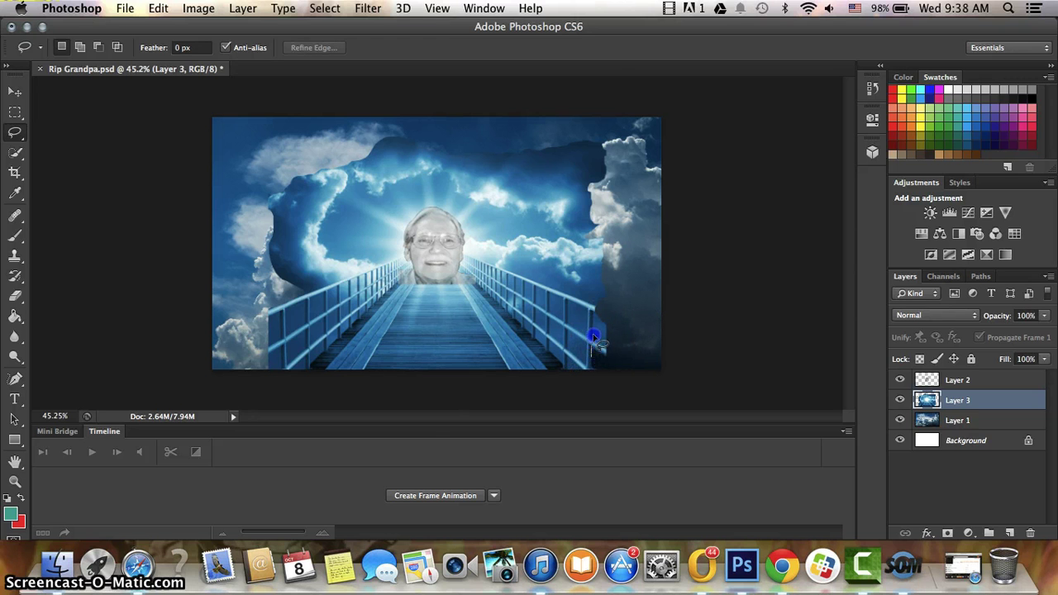
drag(592, 314, 620, 361)
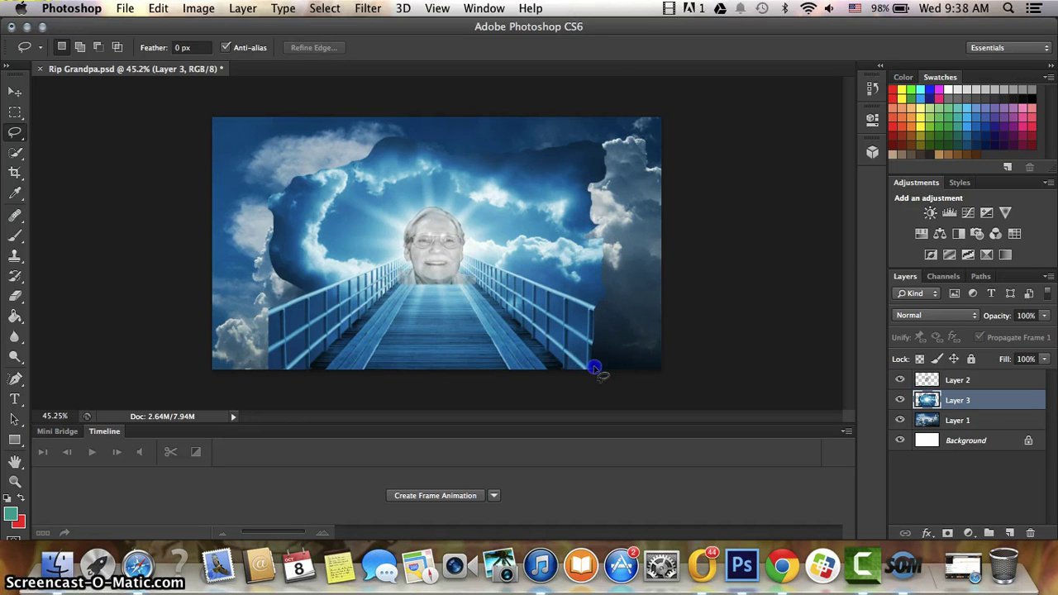
click(604, 380)
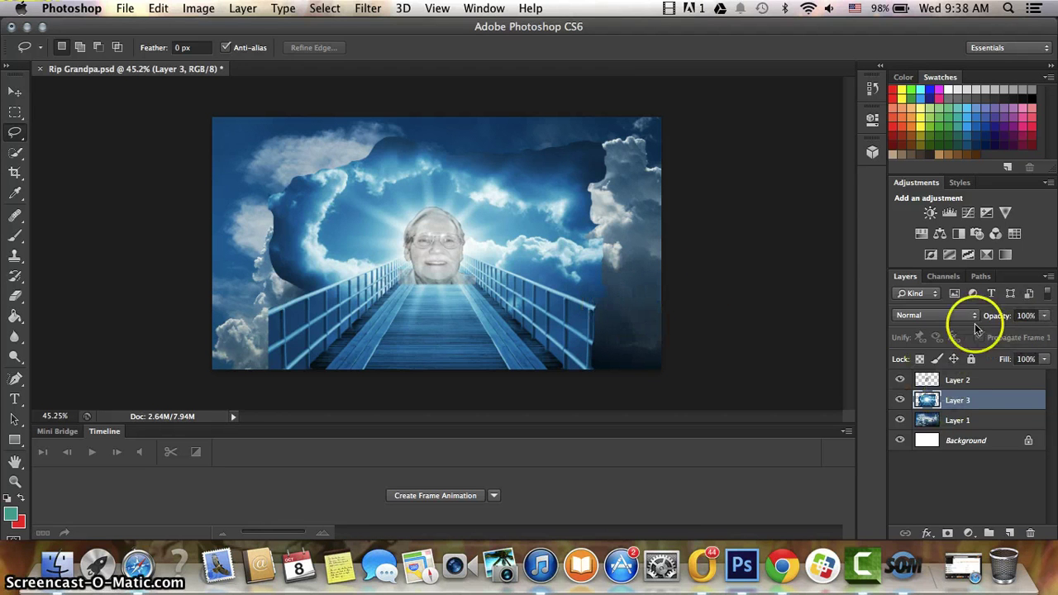
click(921, 234)
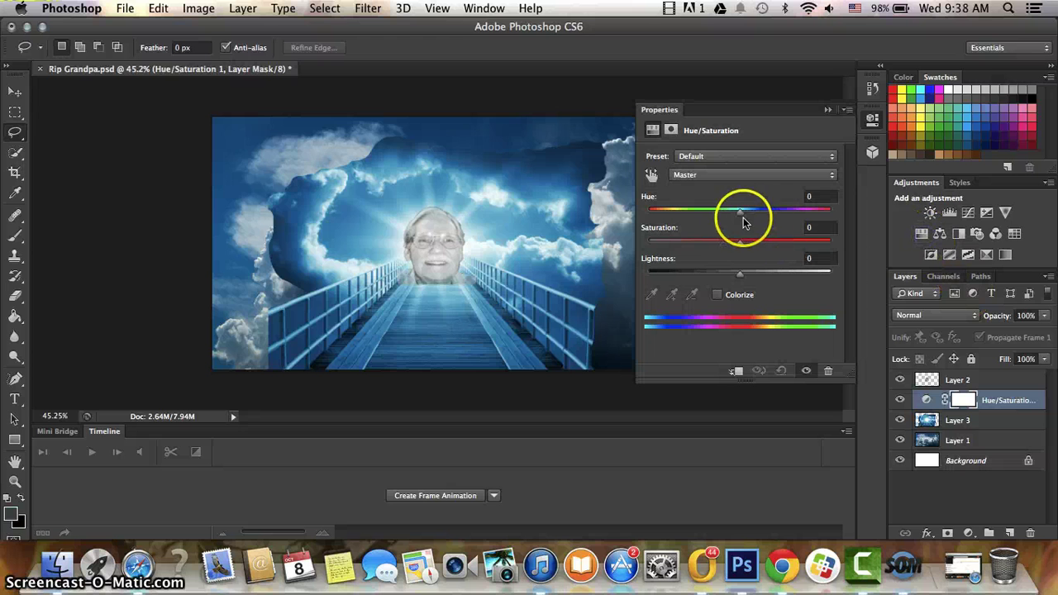
drag(743, 217, 754, 214)
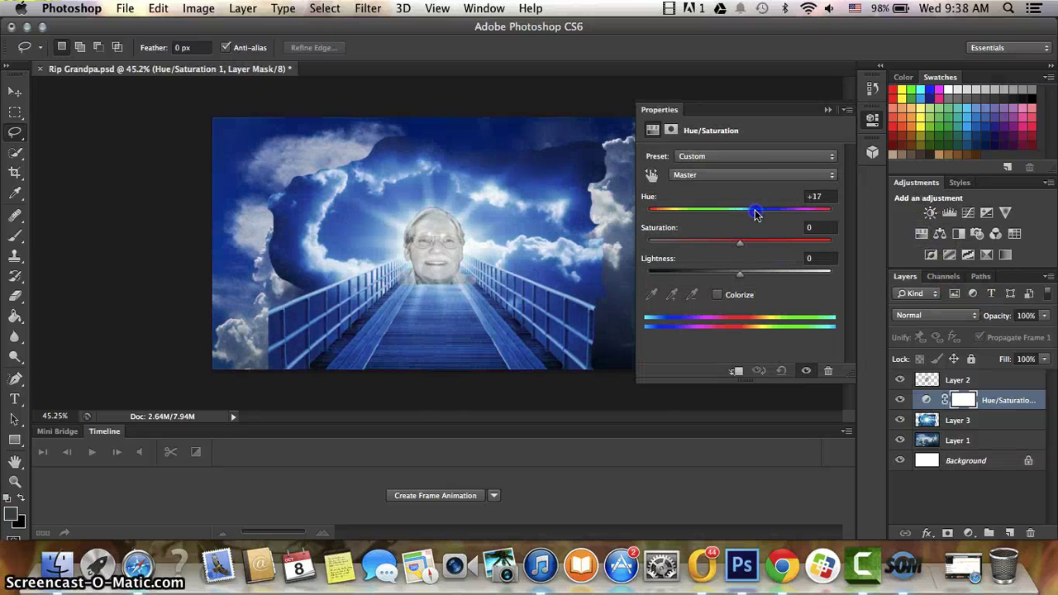
mouse_move(759, 215)
mouse_down()
mouse_move(656, 205)
mouse_move(750, 205)
mouse_up()
click(827, 110)
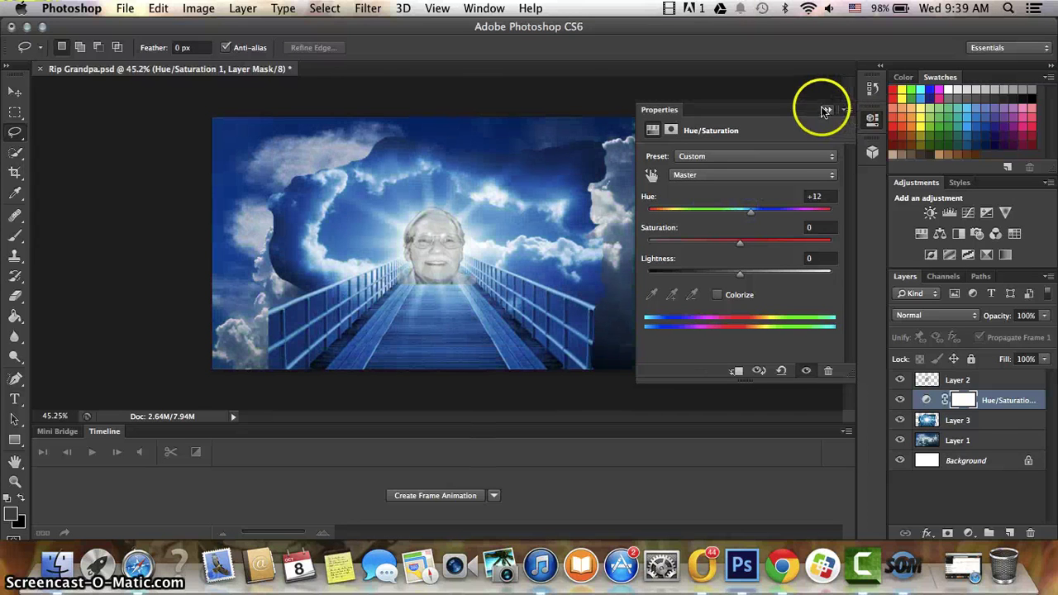
click(959, 400)
key(Delete)
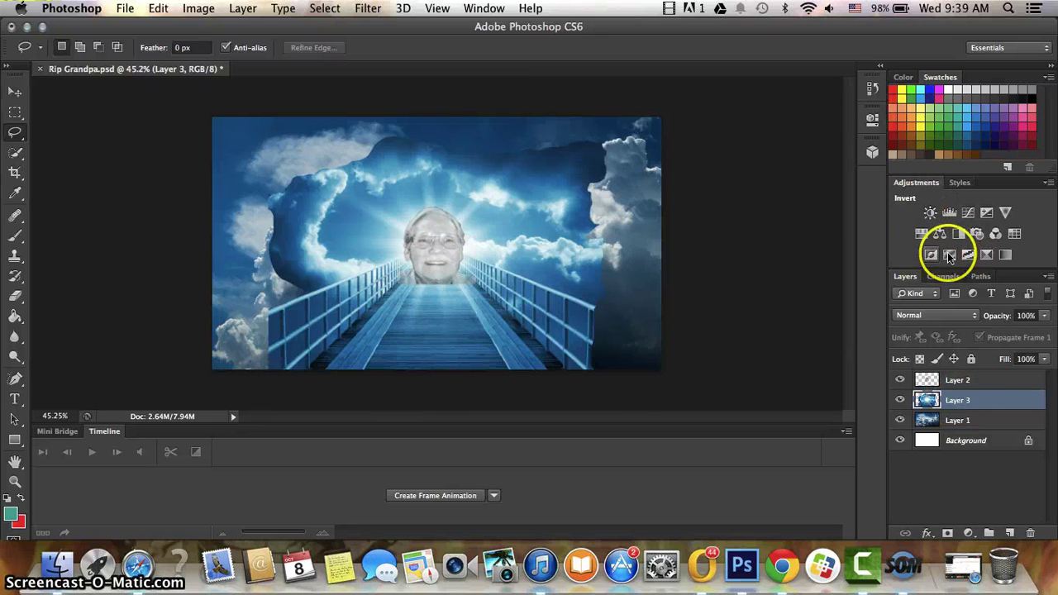
- Add a Brightness/Contrast adjustment at −150 brightness, then reselect Layer 3
click(930, 213)
mouse_move(739, 193)
mouse_down()
mouse_move(840, 207)
mouse_move(634, 212)
mouse_up()
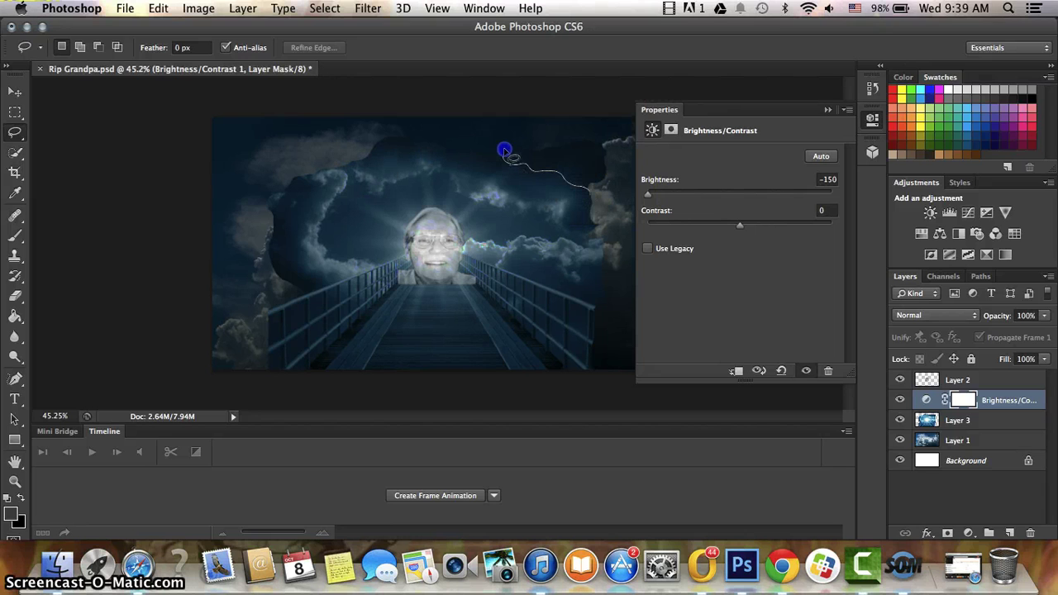
drag(584, 130, 624, 206)
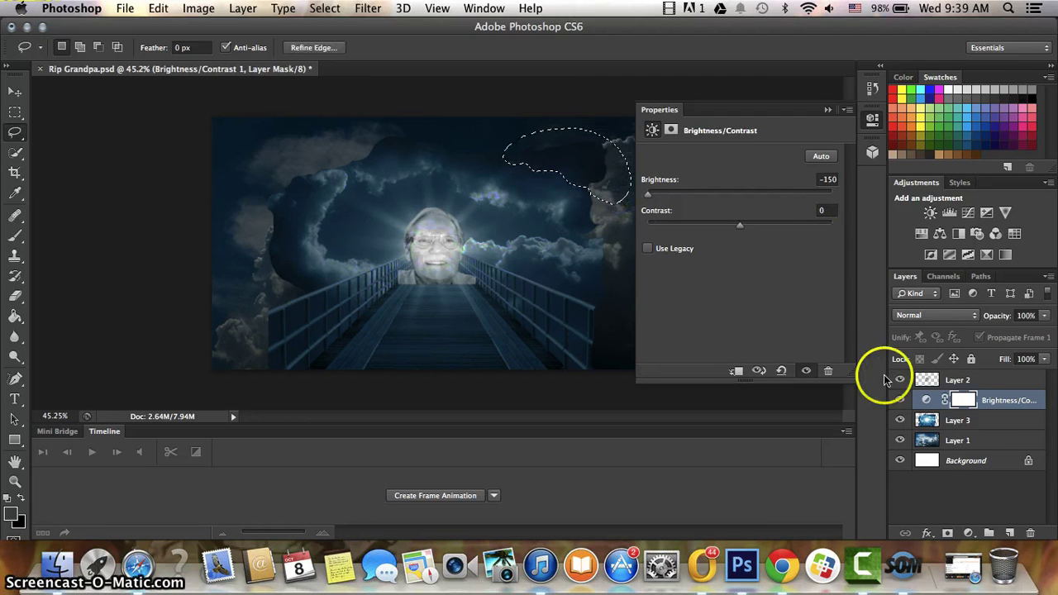
click(965, 422)
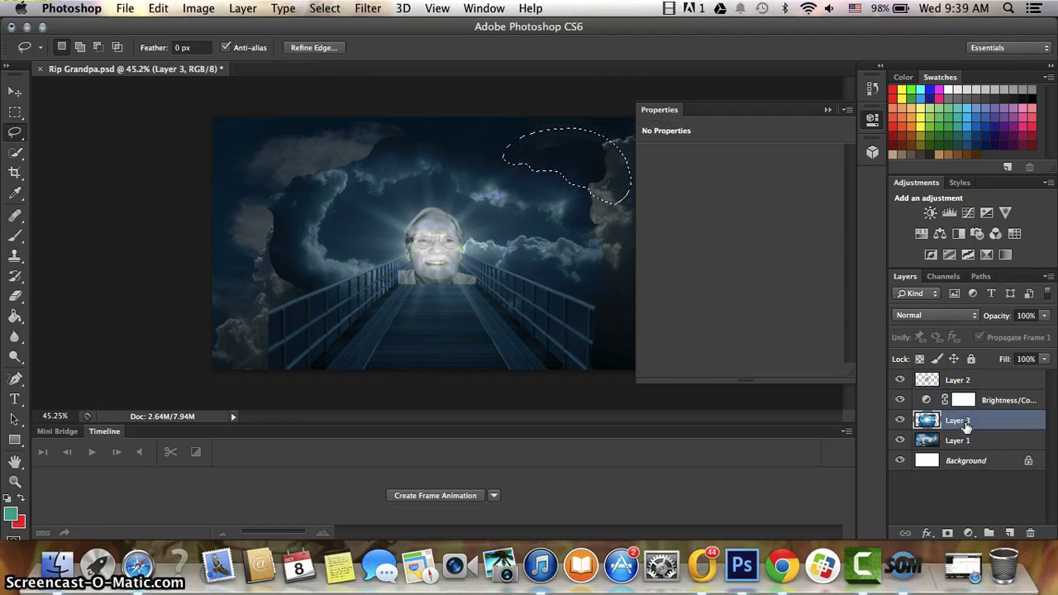
- Clear the trial lasso selections around the left and right clouds and collapse the Properties panel
click(589, 209)
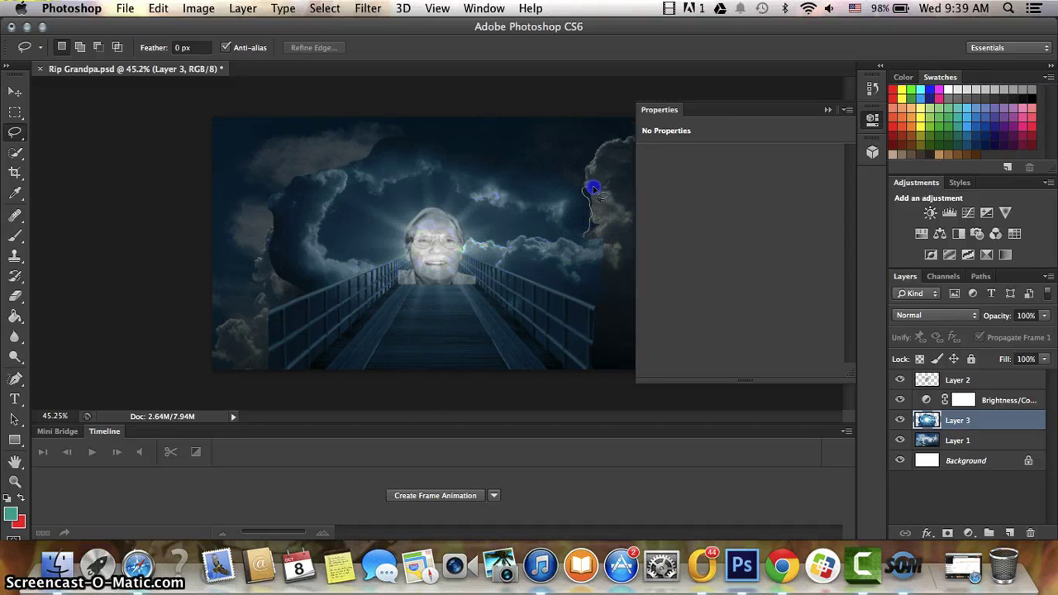
click(607, 222)
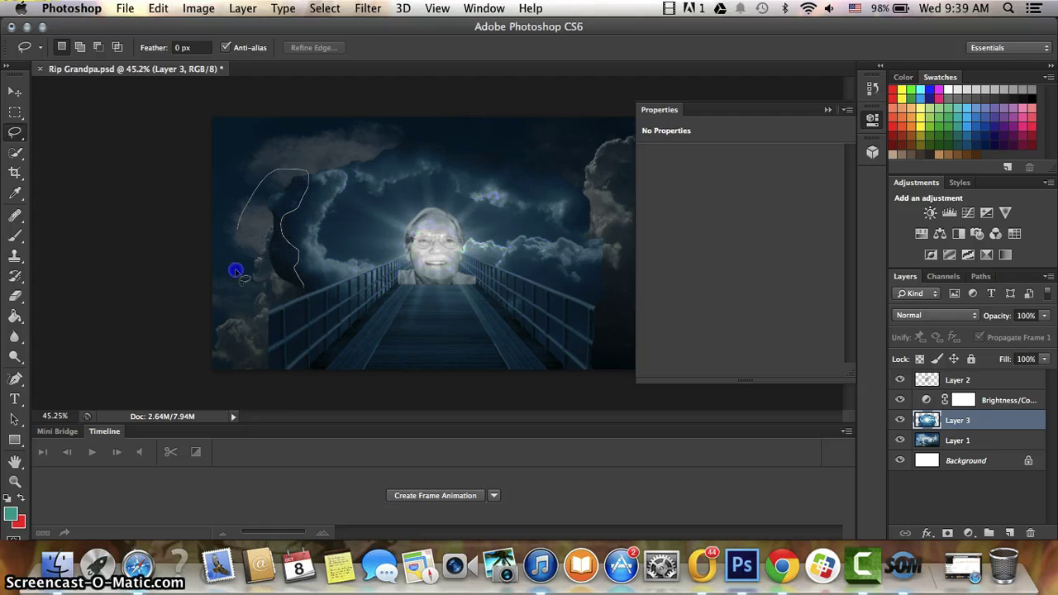
drag(236, 271, 249, 297)
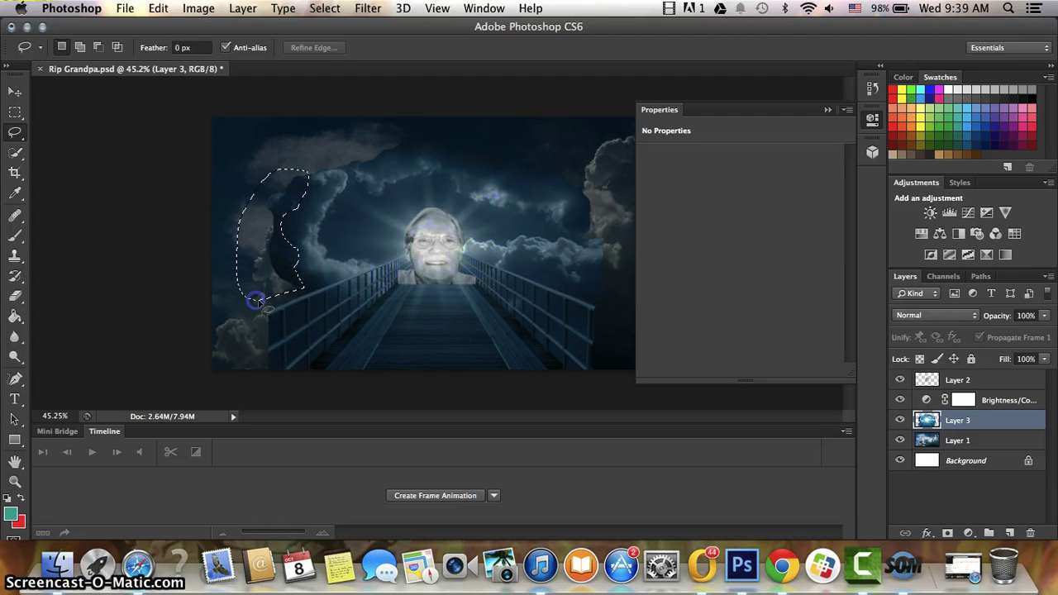
click(296, 263)
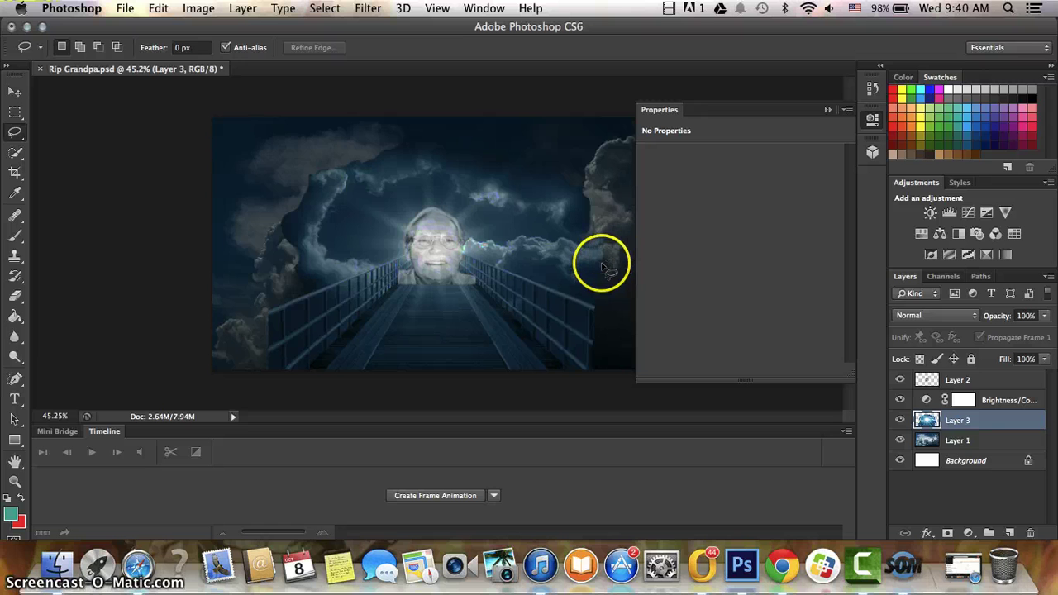
click(602, 266)
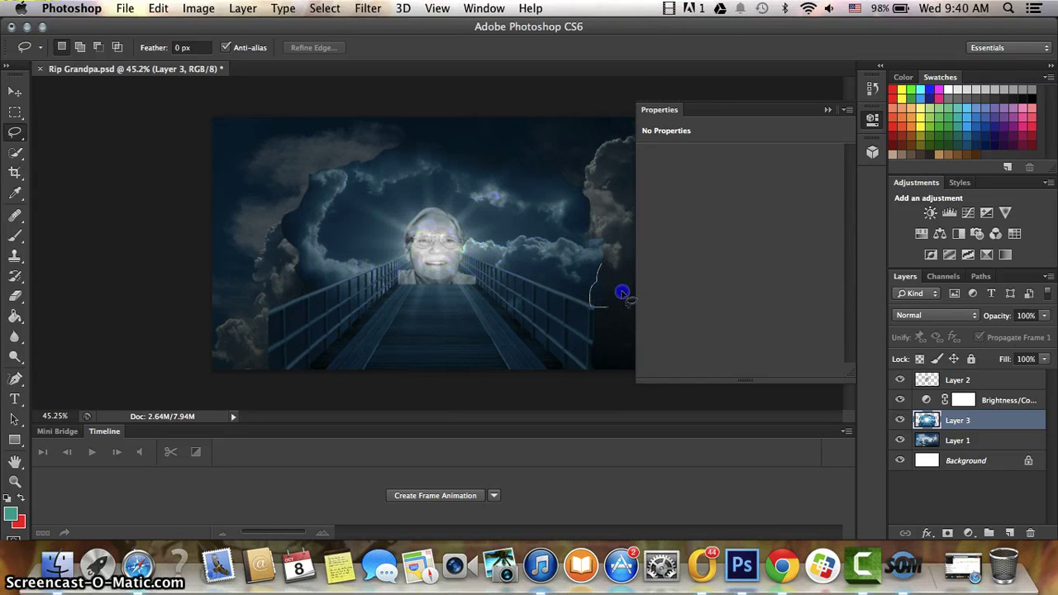
click(624, 250)
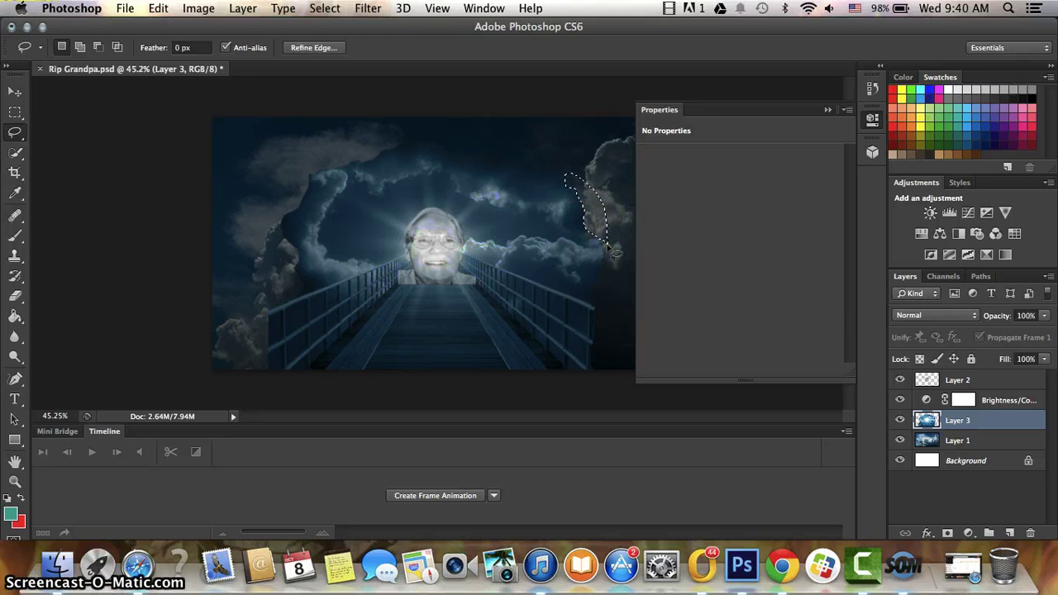
click(601, 189)
click(828, 109)
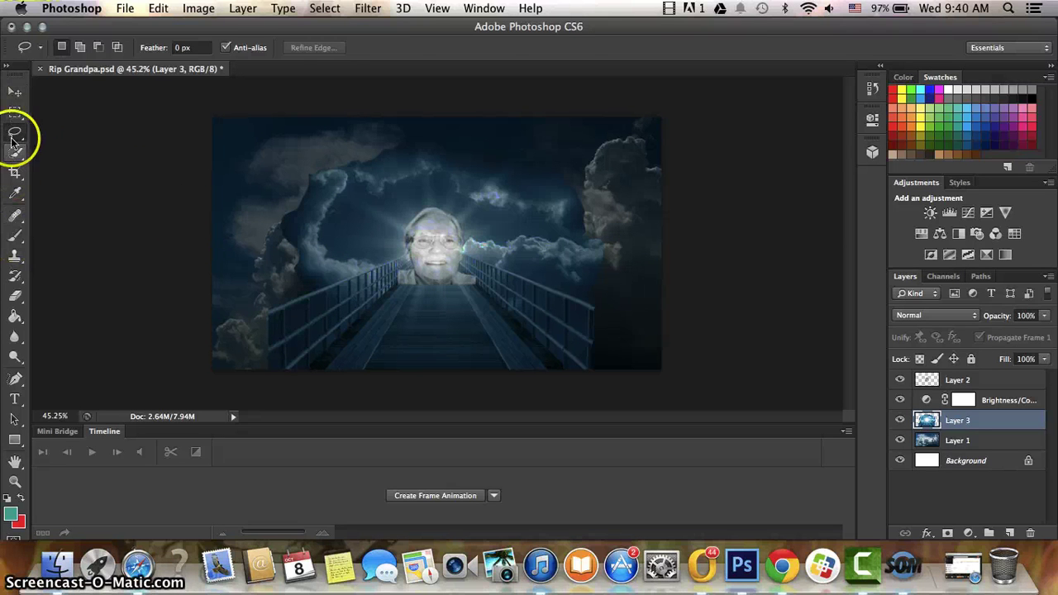
- Marquee a small square beside the left bridge railing and Copy Merged it
click(14, 111)
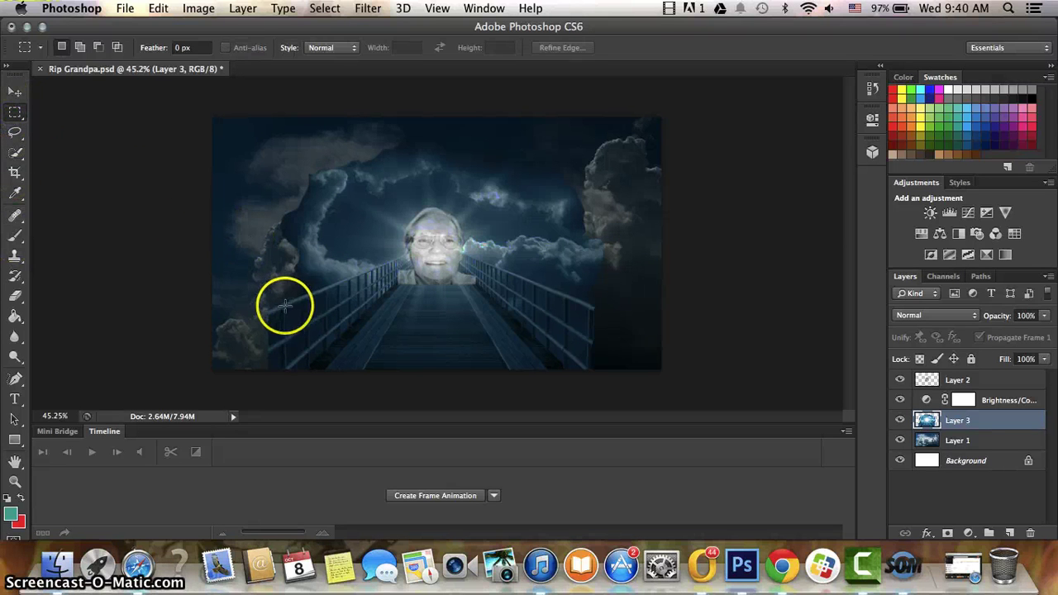
drag(304, 291, 281, 309)
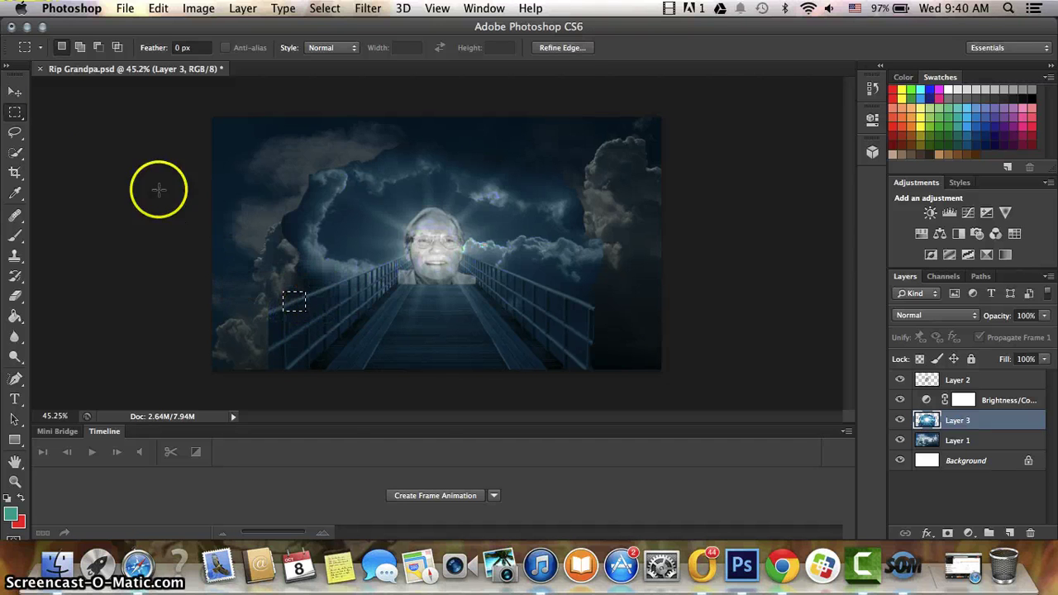
click(158, 8)
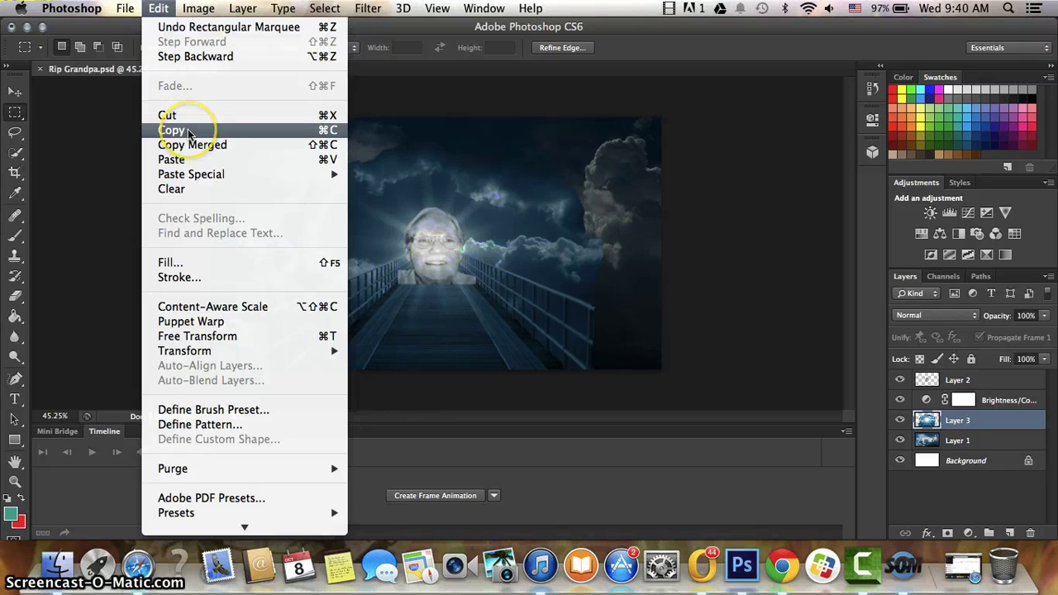
click(190, 145)
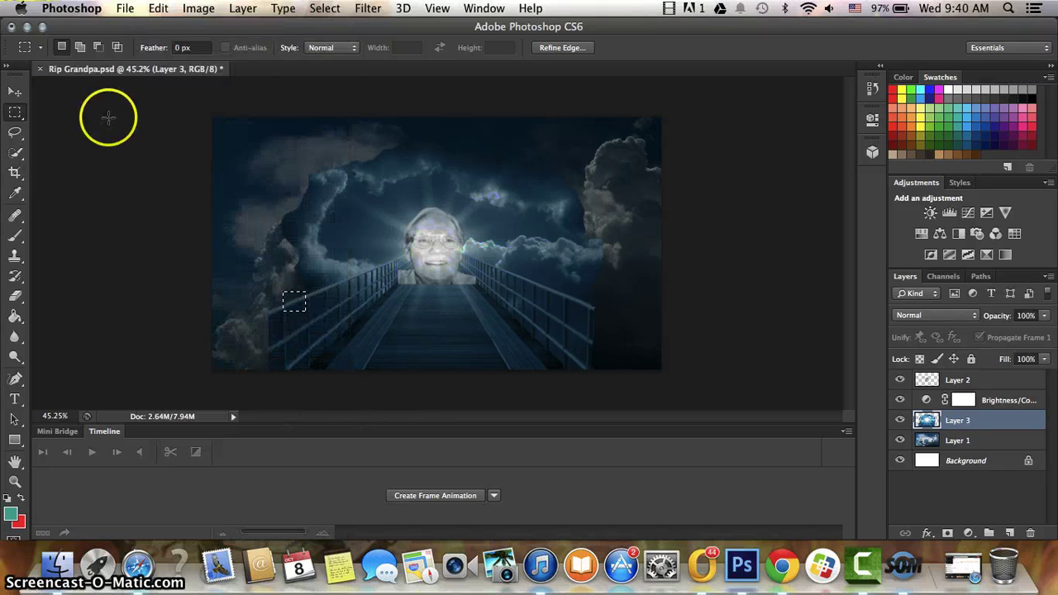
- Trial-paste the square, move it lower-left, then undo the move and remove the pasted layer
click(15, 94)
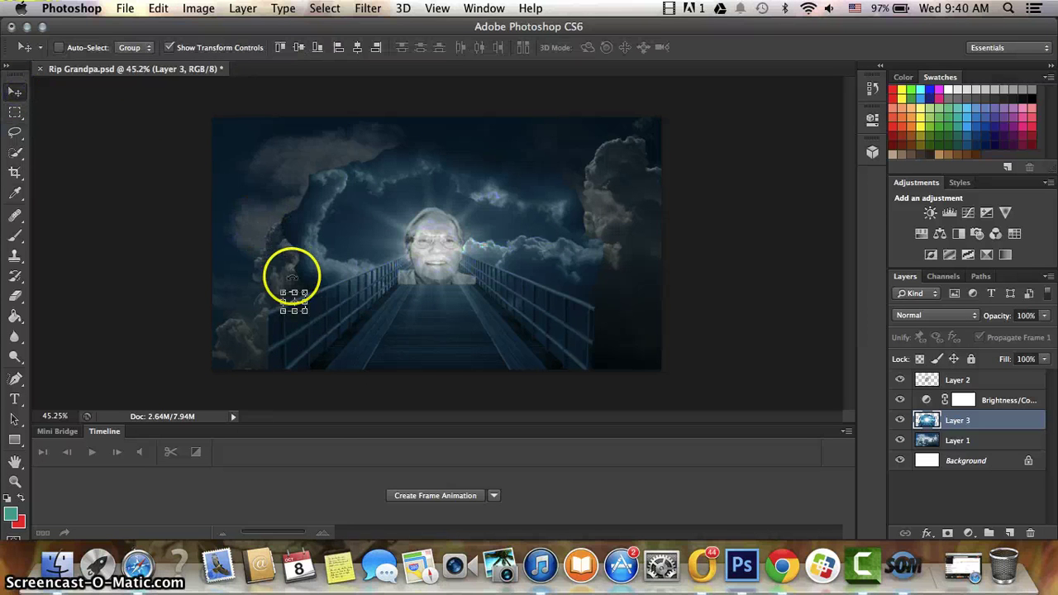
click(157, 8)
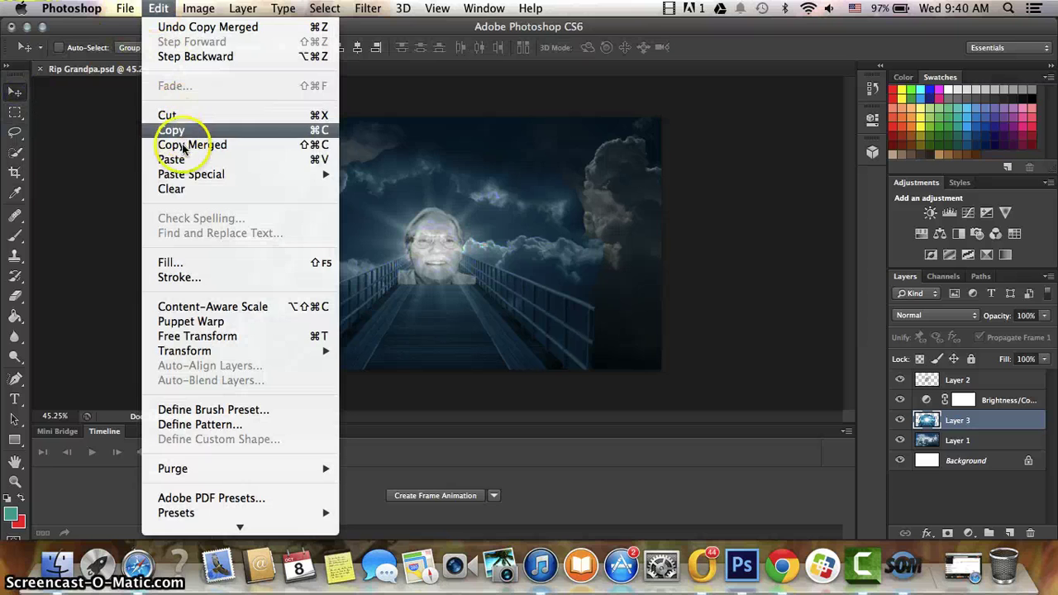
click(144, 161)
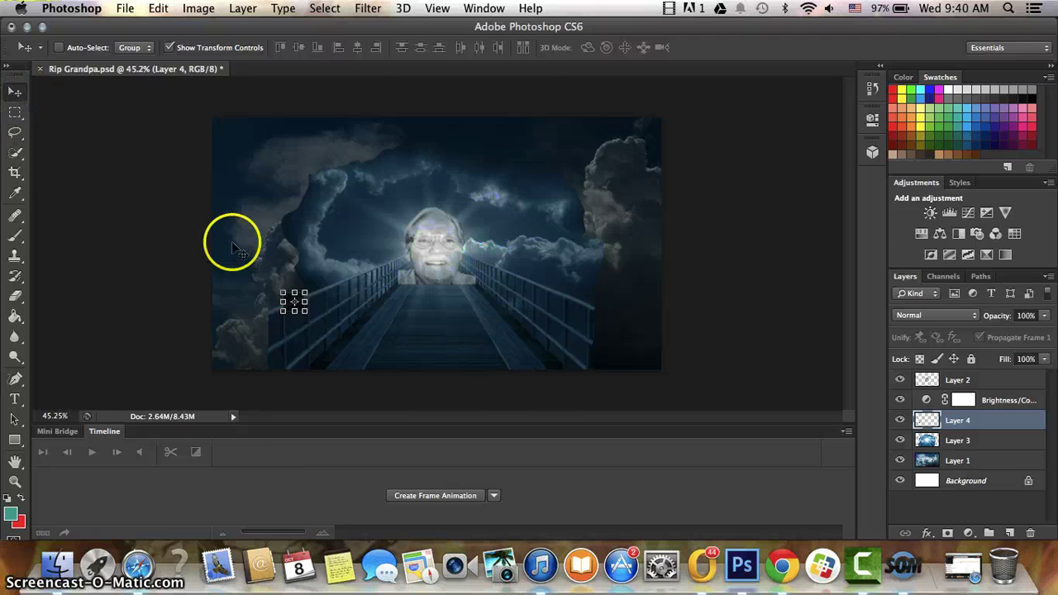
drag(229, 237, 193, 261)
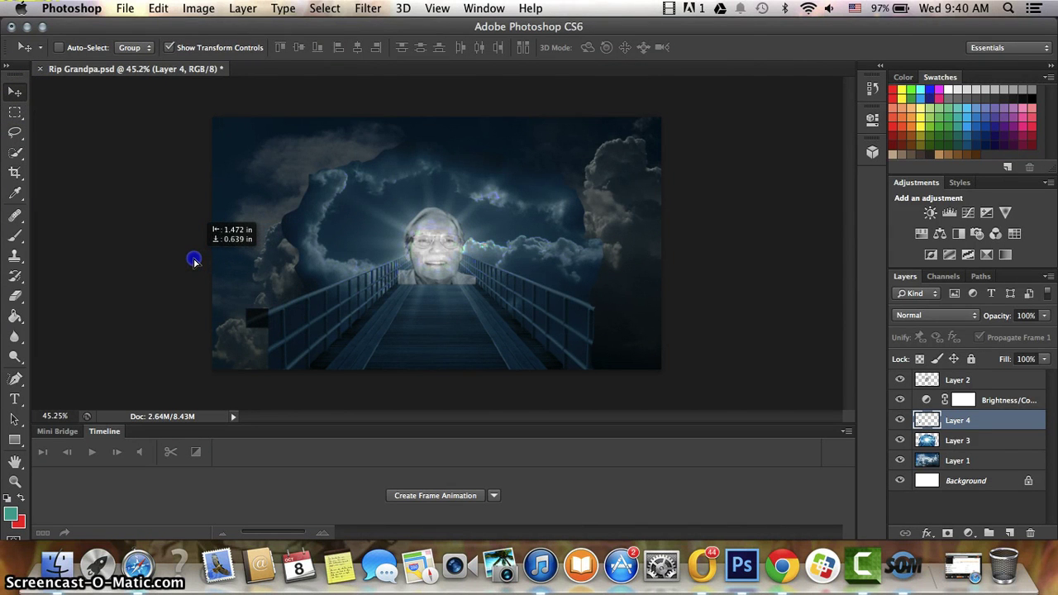
click(157, 8)
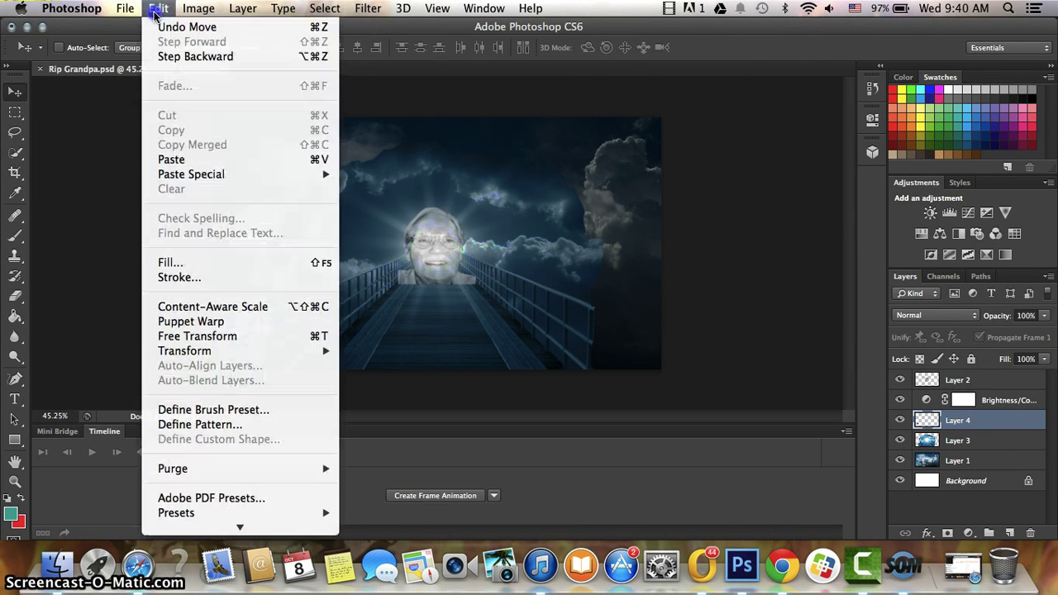
click(177, 27)
click(157, 10)
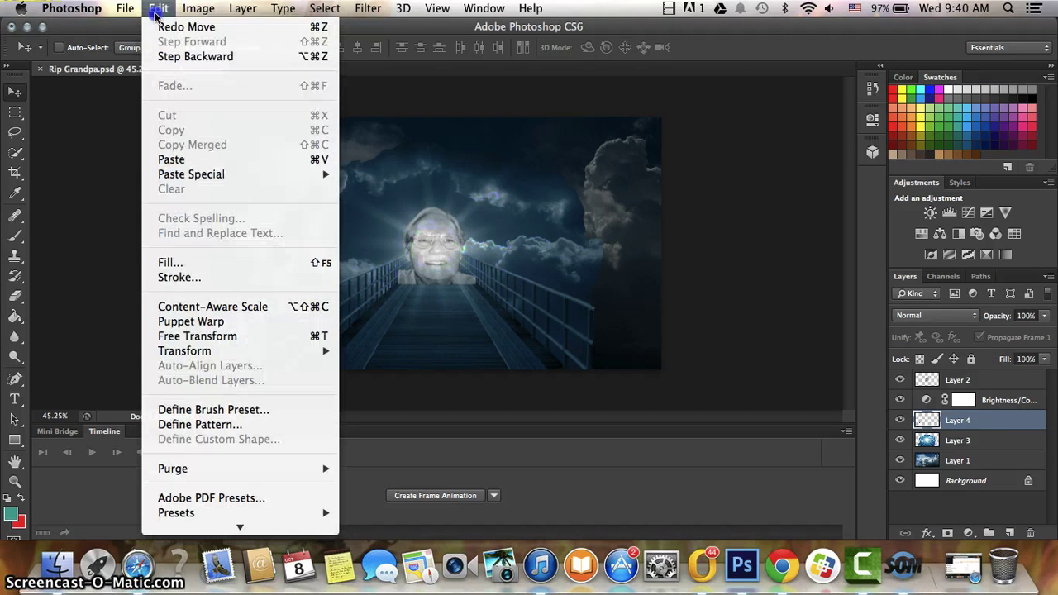
click(174, 56)
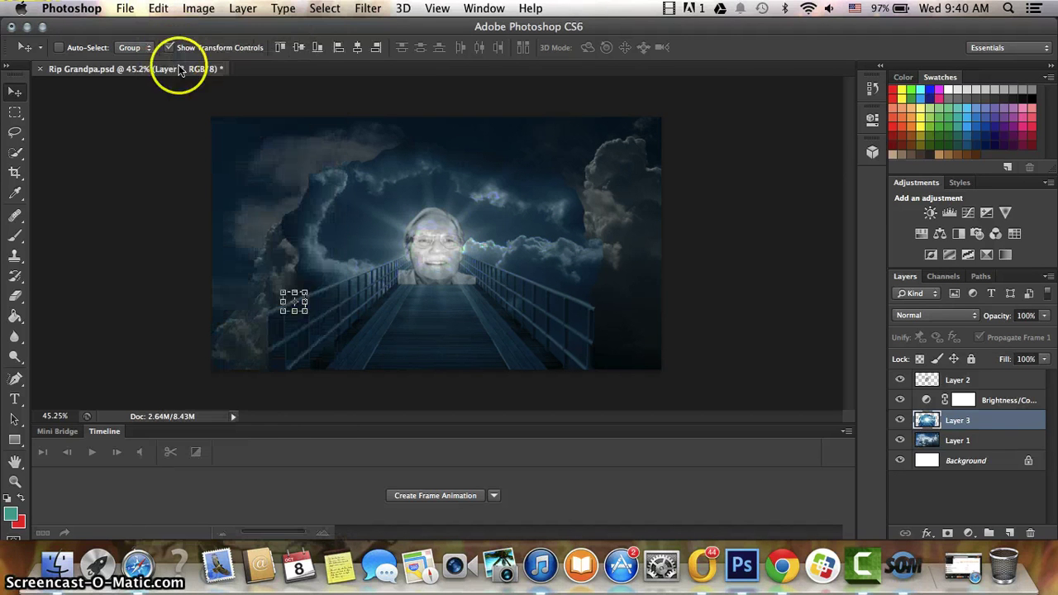
- Paste the copied square as Layer 4 and transform it onto the lower-left bridge edge
click(17, 131)
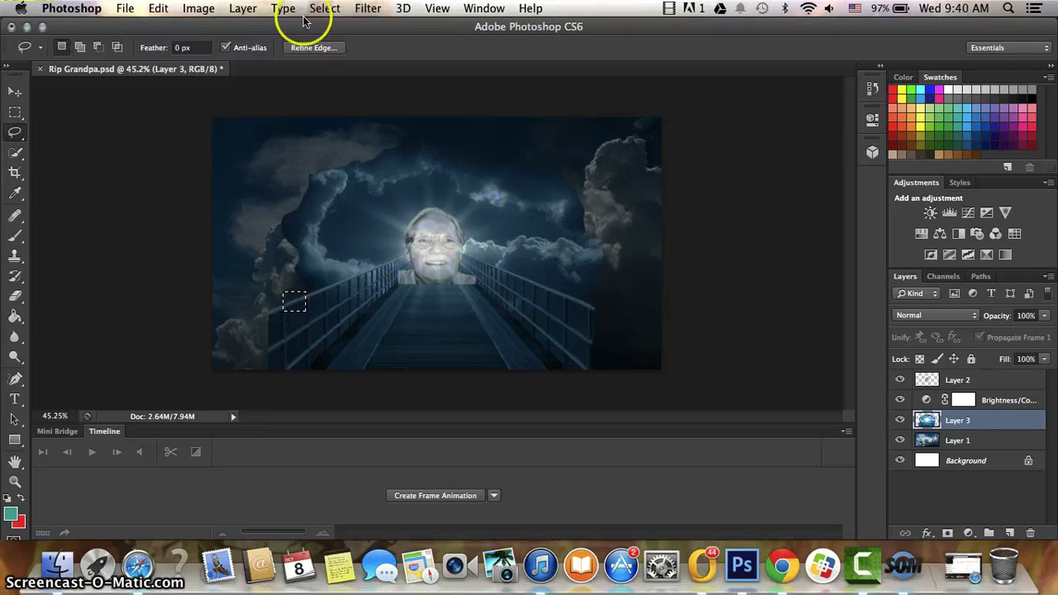
click(159, 9)
click(205, 130)
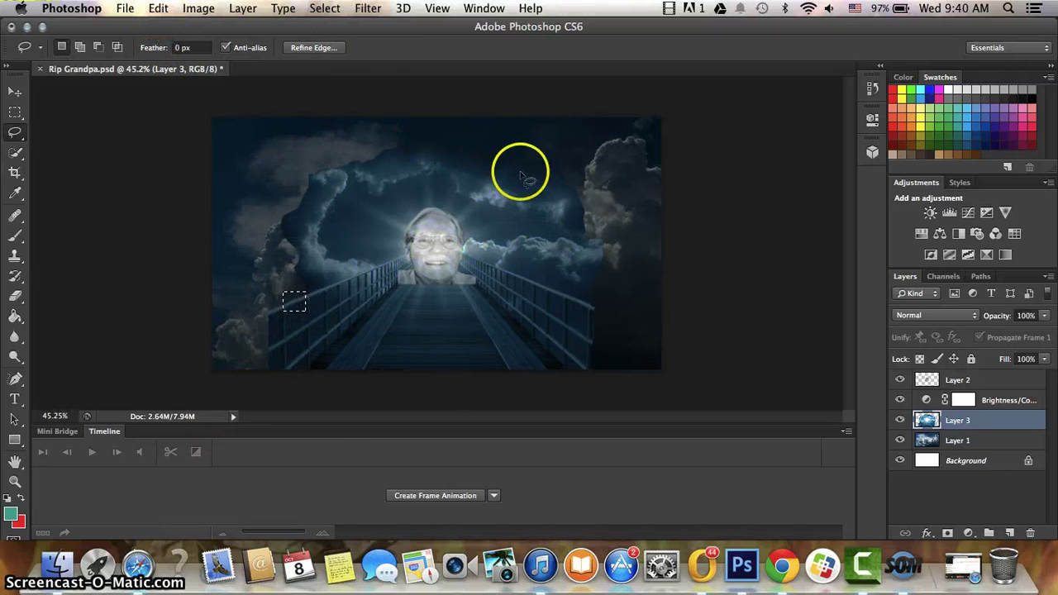
click(157, 9)
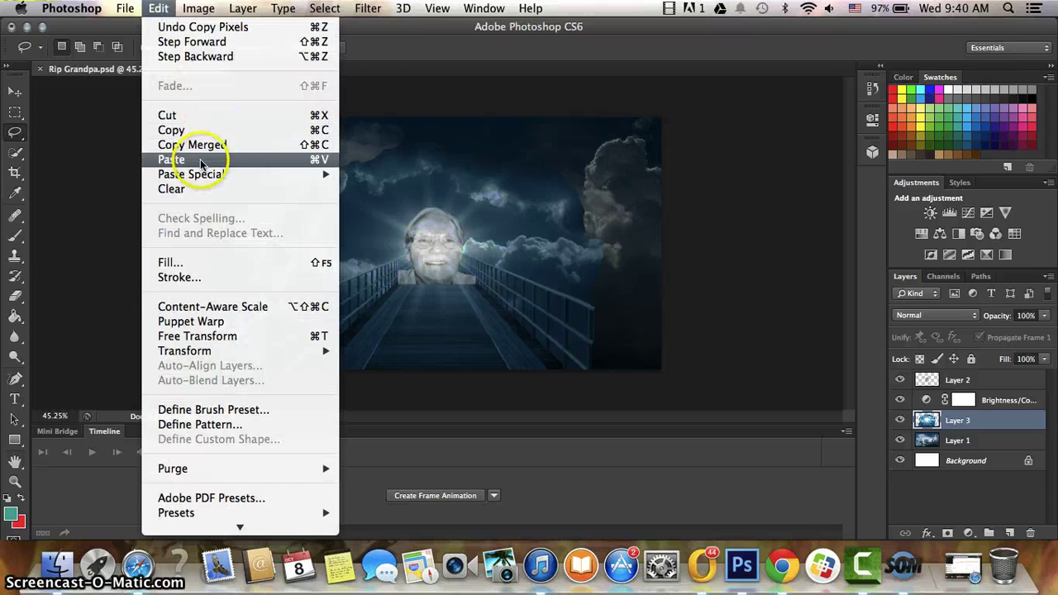
click(172, 160)
click(14, 94)
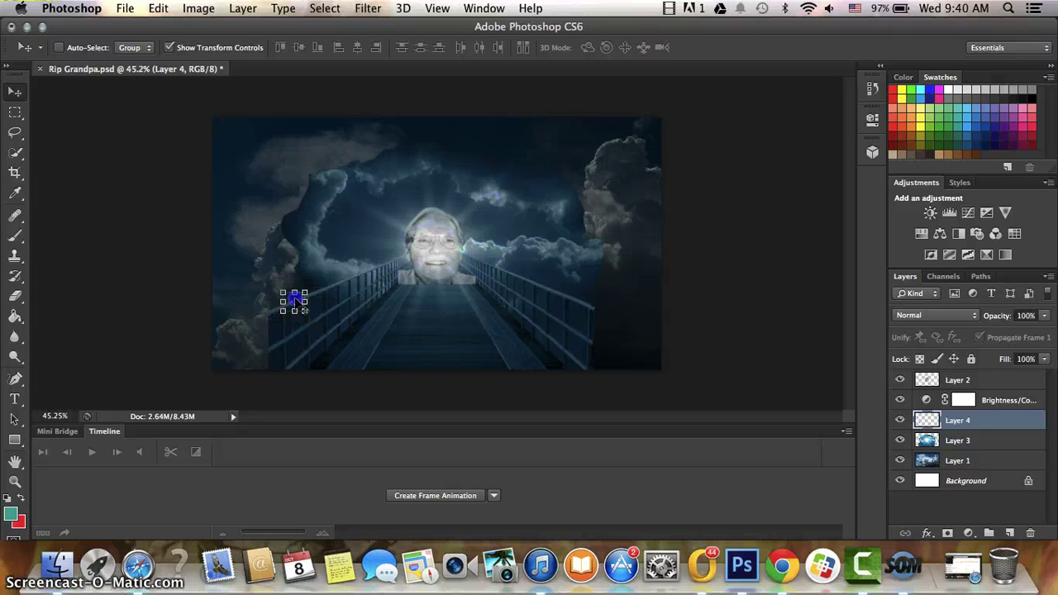
click(282, 309)
drag(296, 303, 268, 317)
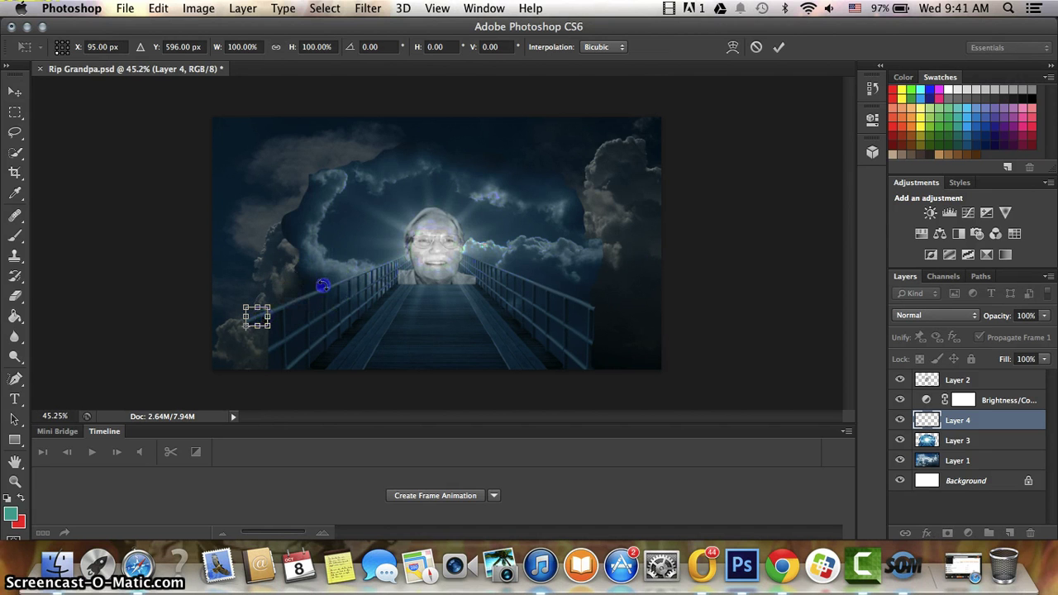
click(14, 111)
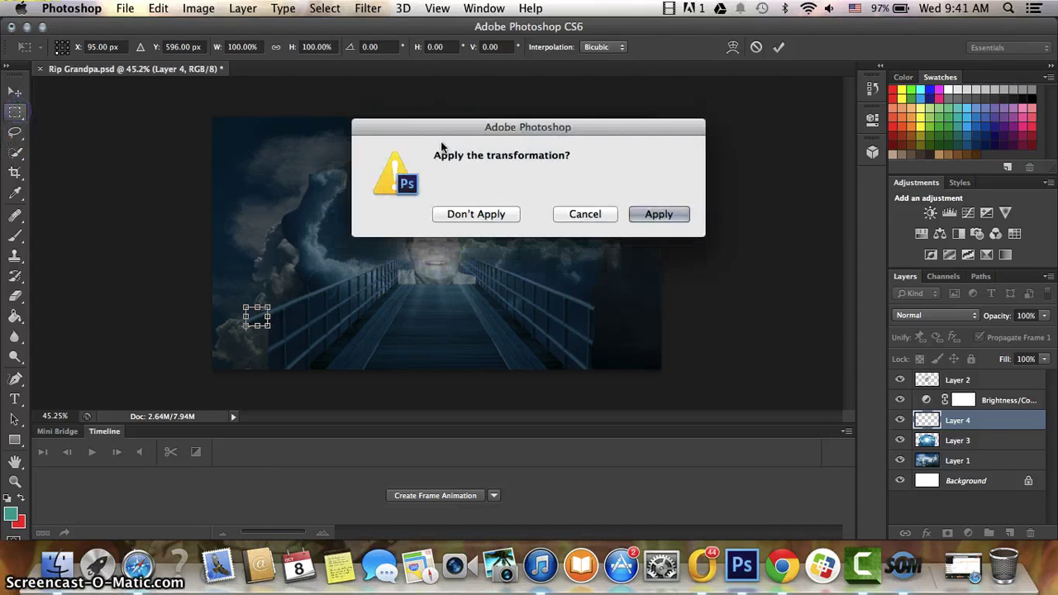
click(659, 216)
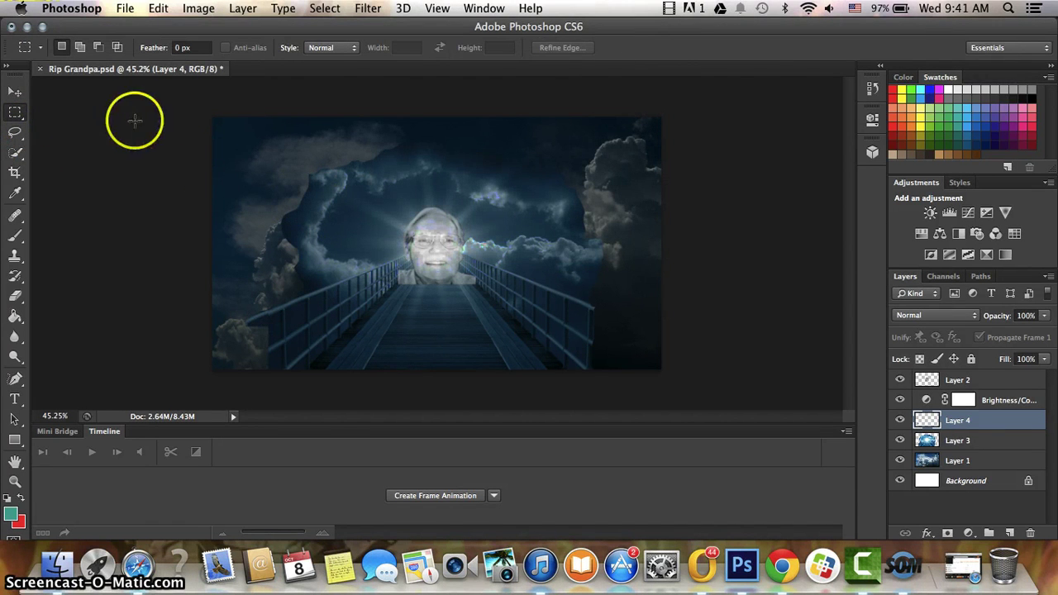
- Paste a second square as Layer 5 and transform it to the far lower-left corner
click(158, 9)
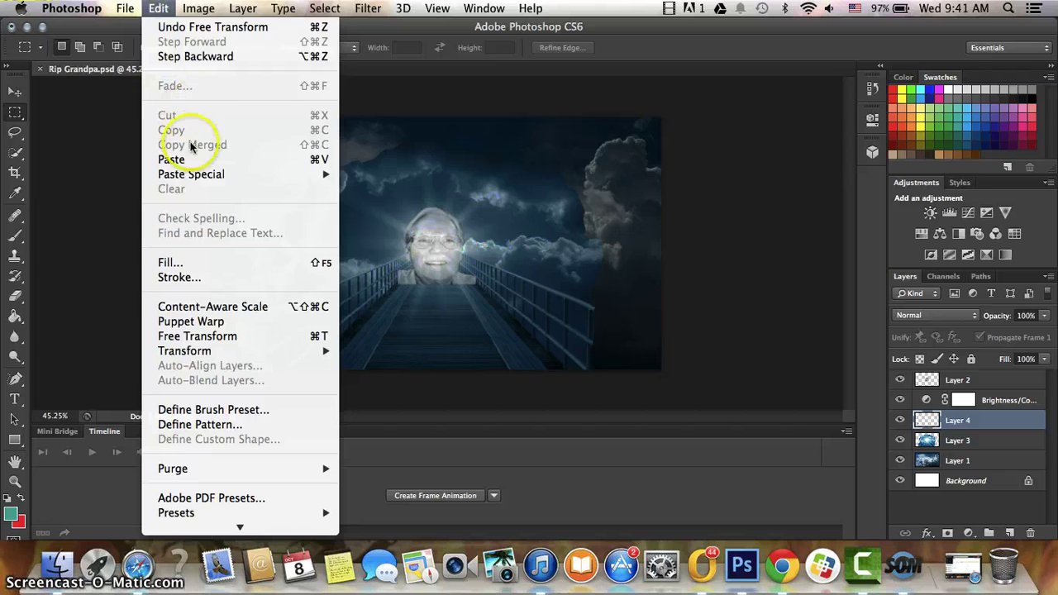
click(188, 160)
click(18, 94)
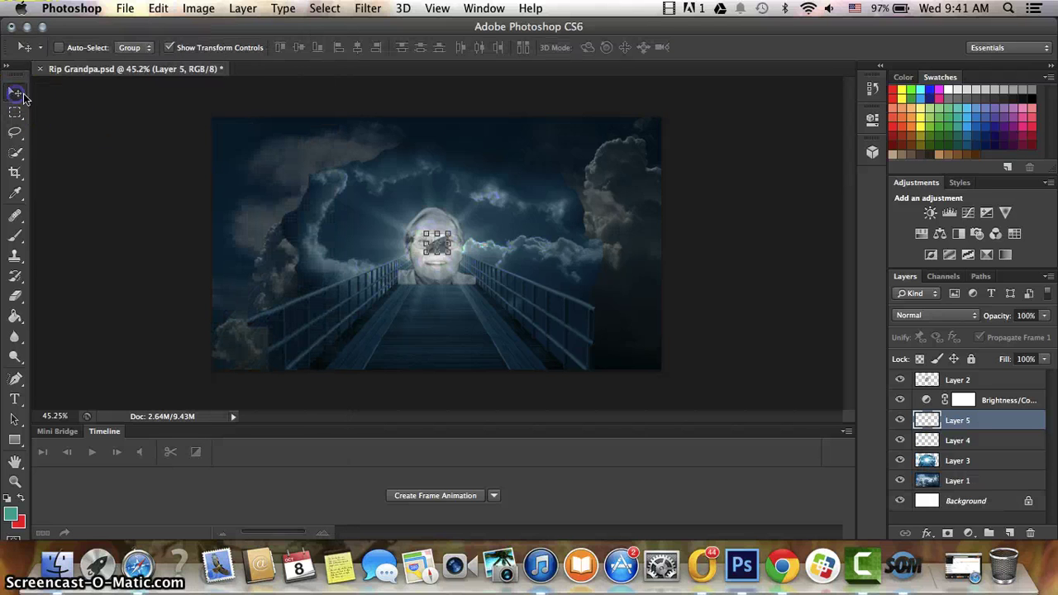
drag(429, 239, 443, 248)
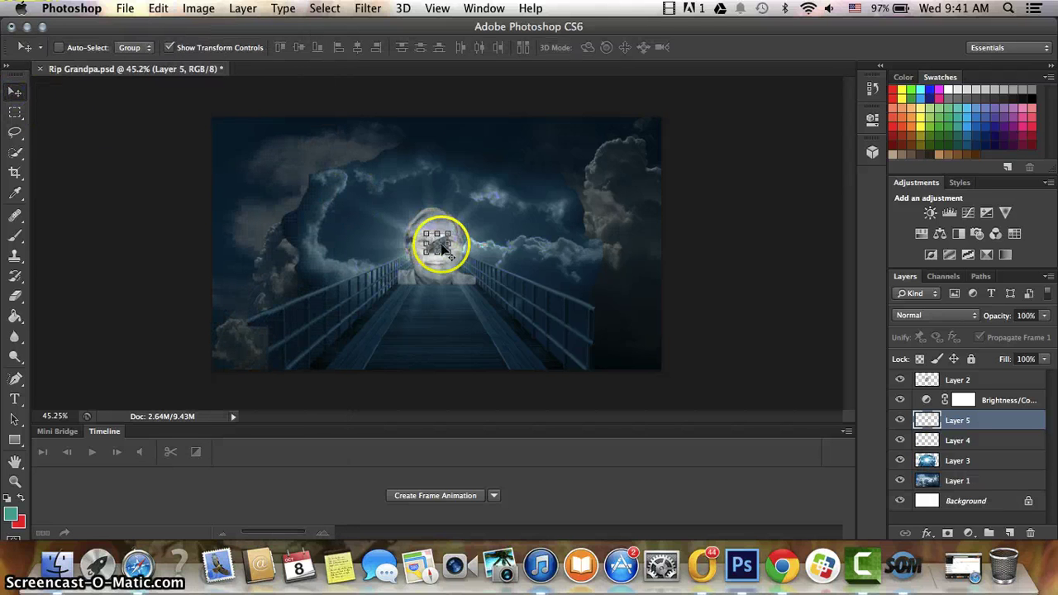
key(ctrl+t)
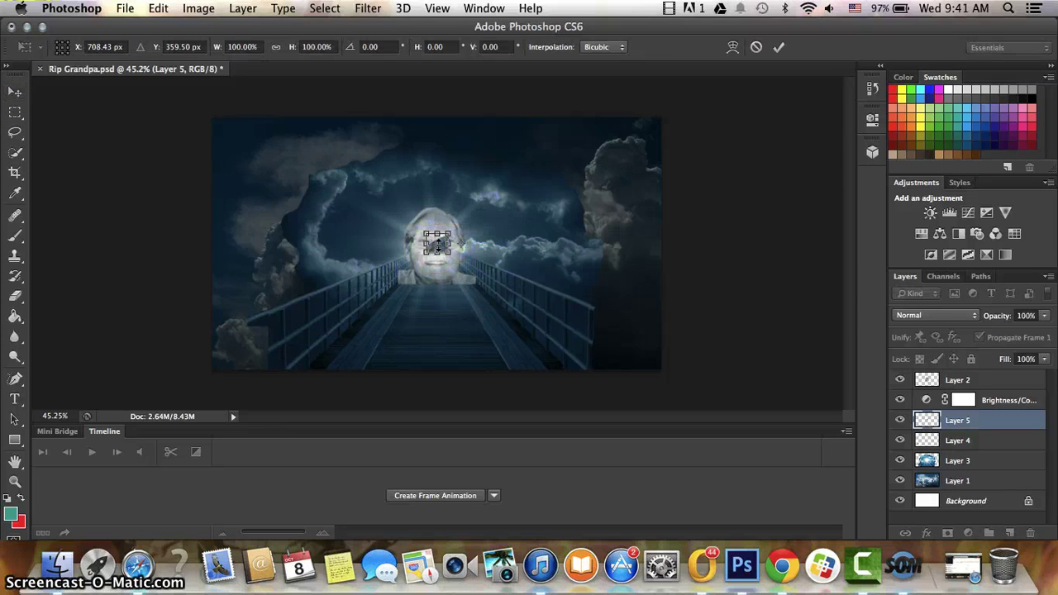
drag(436, 242, 237, 323)
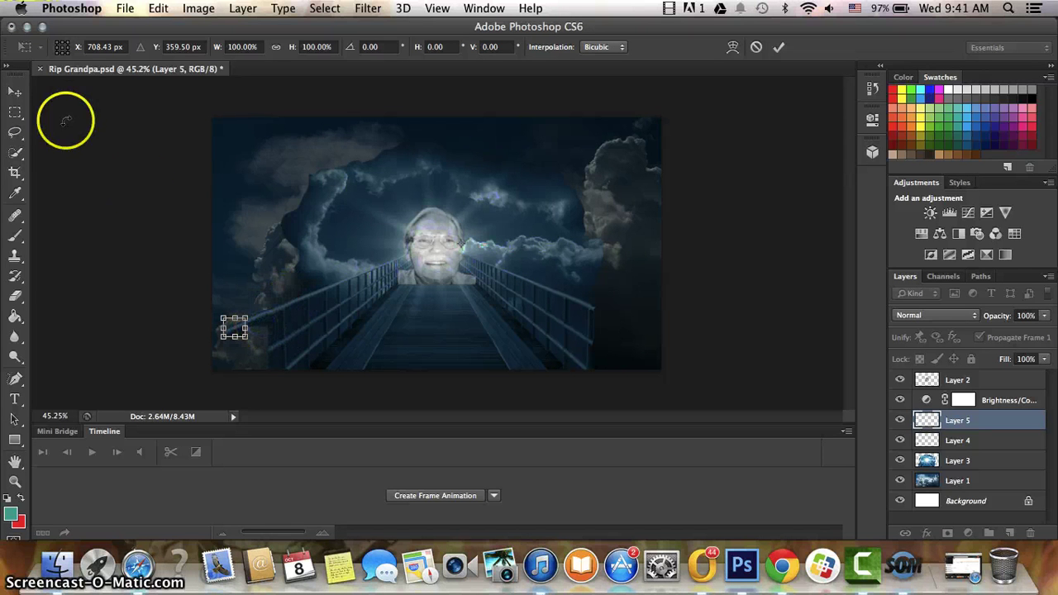
click(14, 112)
click(661, 215)
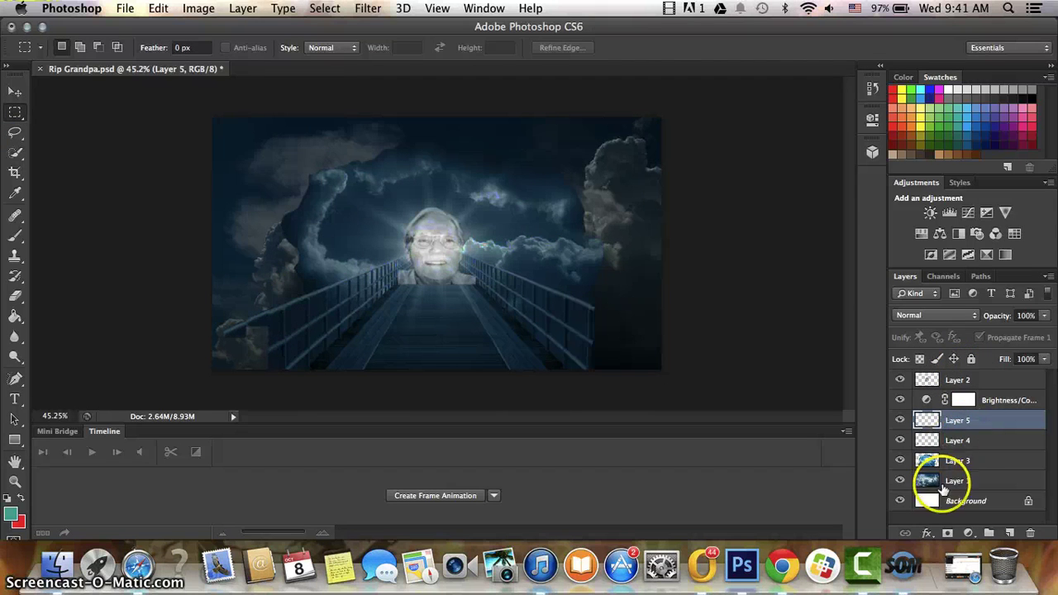
- Make Layer 4 the active layer, ending with the Rectangular Marquee tool selected
drag(971, 440, 954, 446)
click(955, 444)
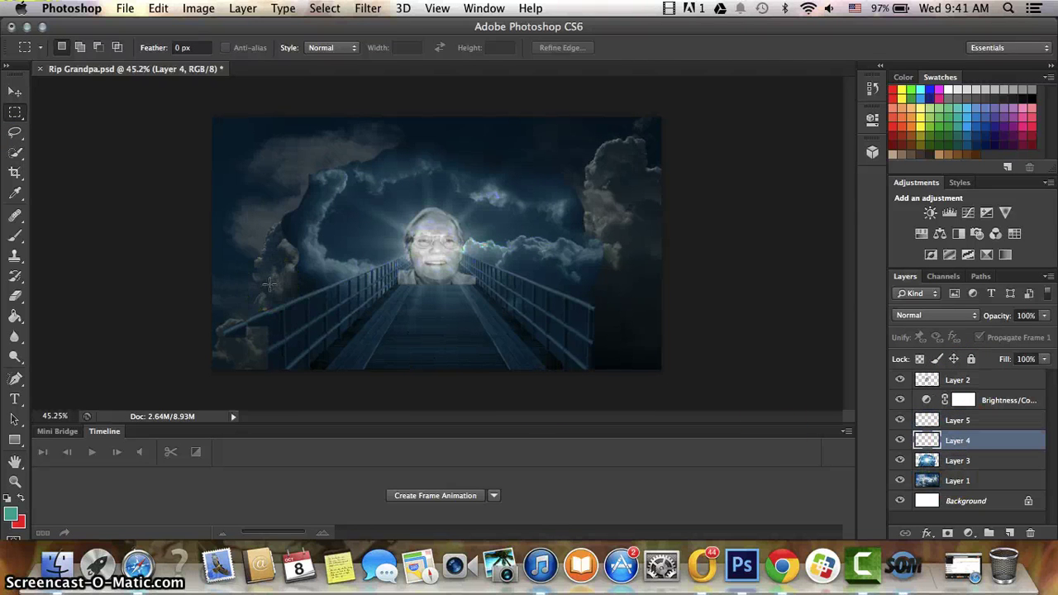
click(18, 134)
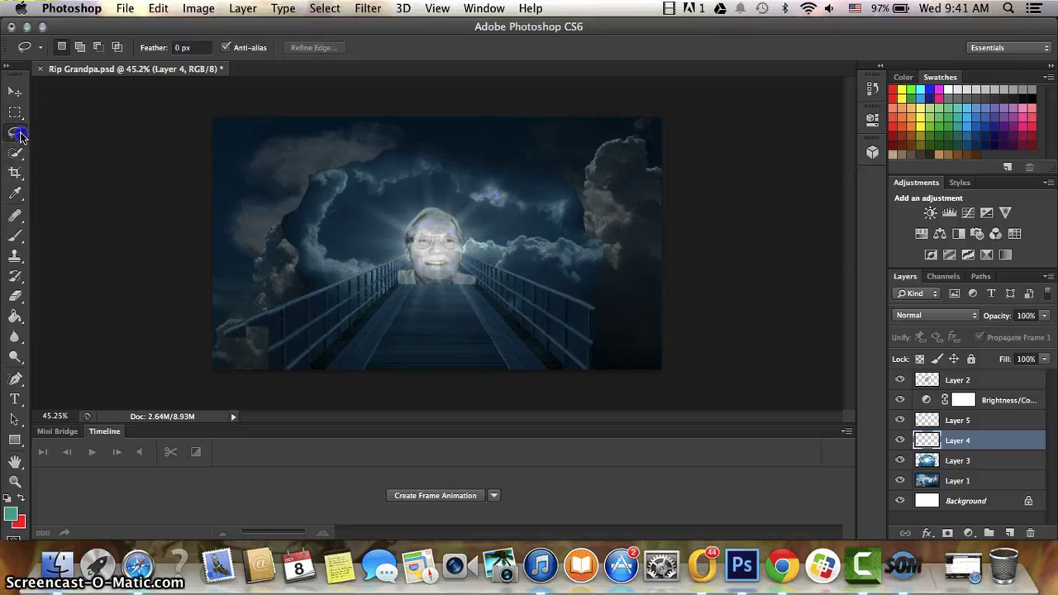
click(14, 112)
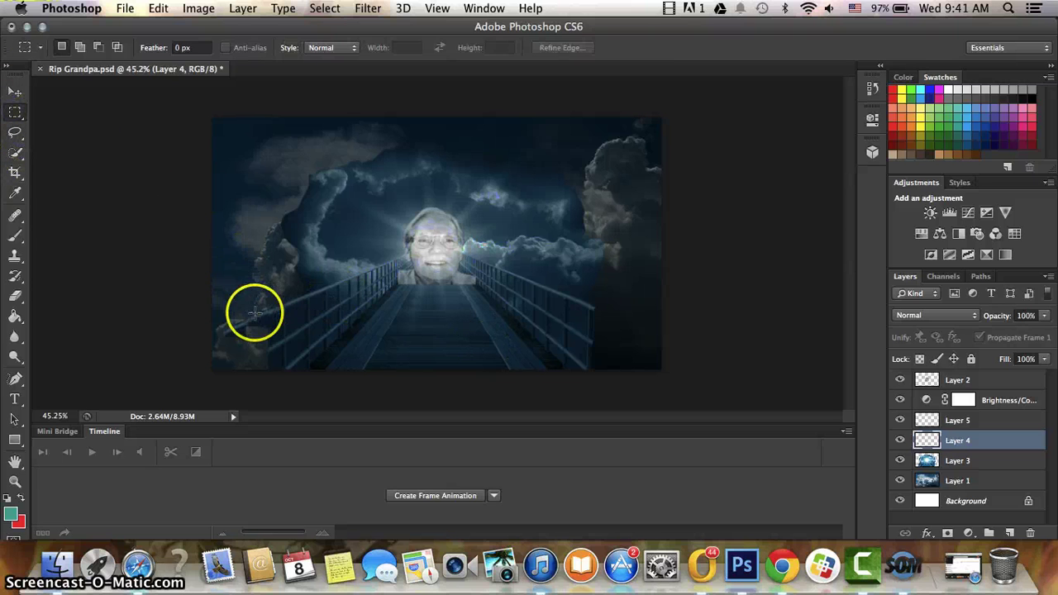